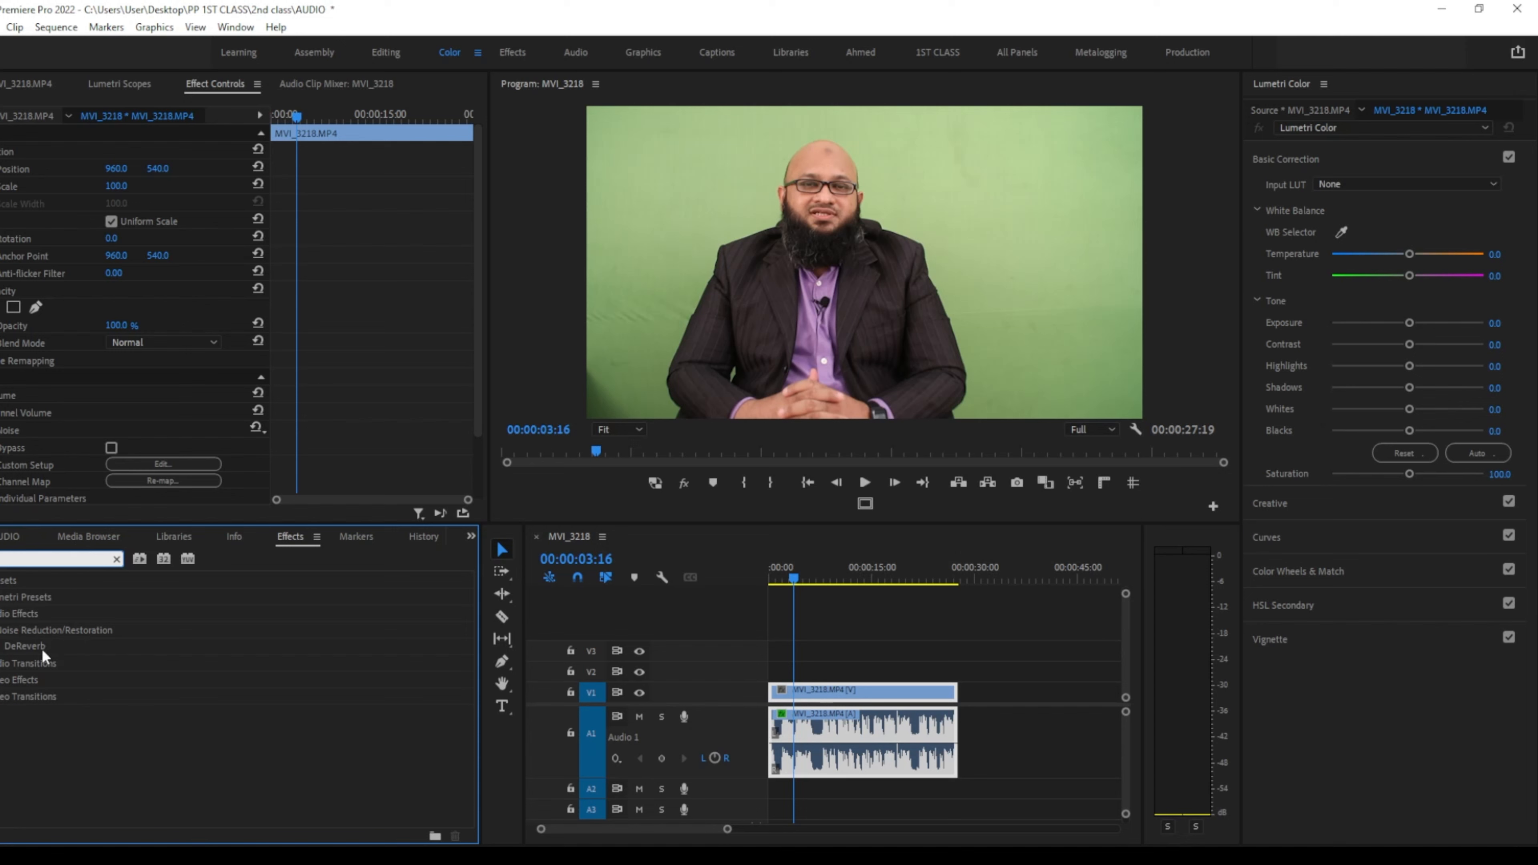
# Apply the DeReverb audio effect to the MVI_3218.MP4 clip's audio on track A1.
pyautogui.click(44, 653)
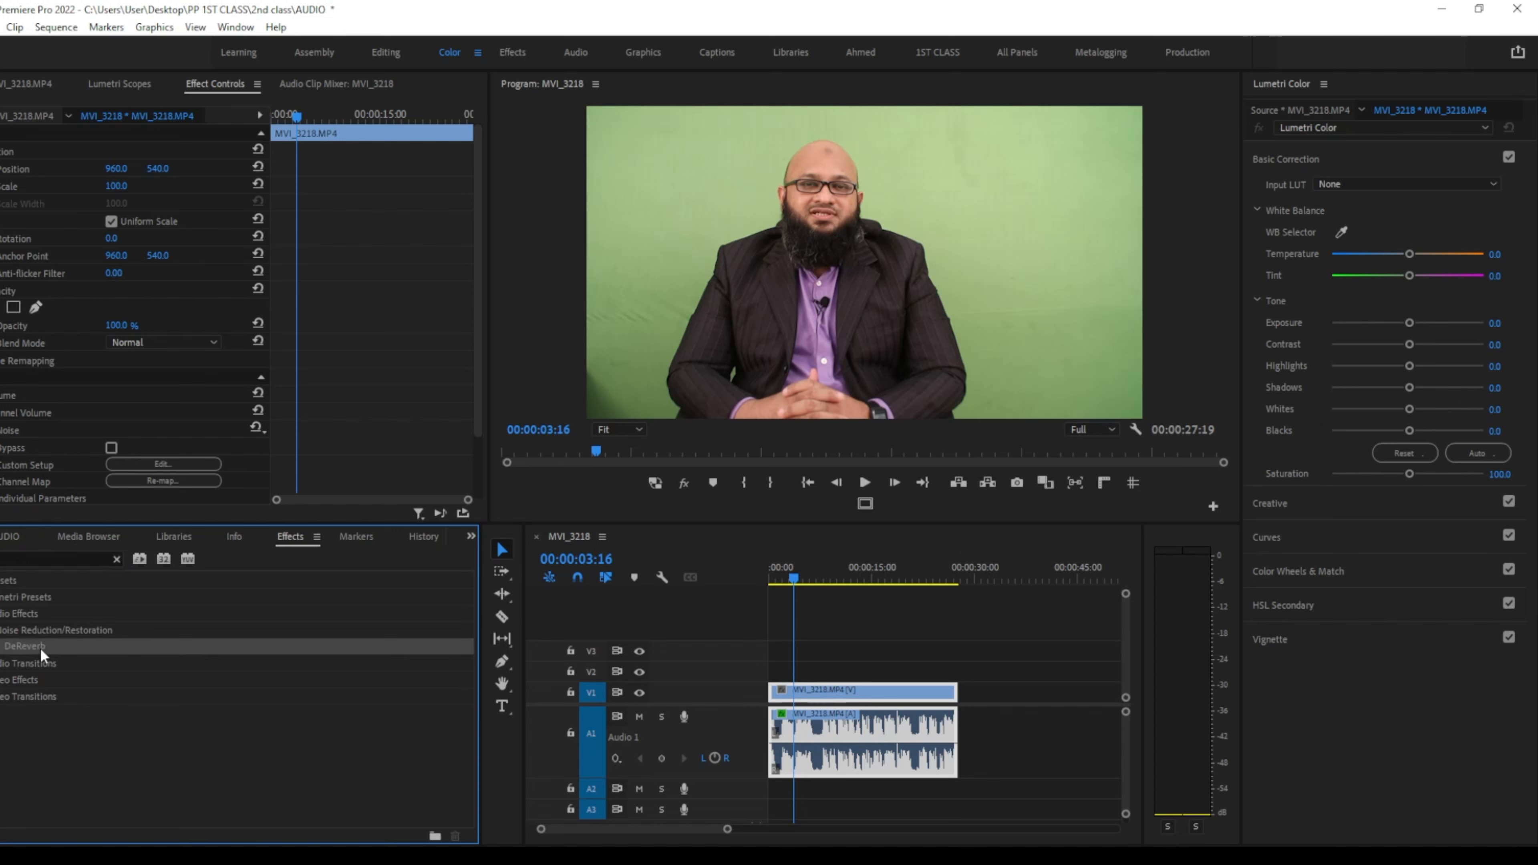
pyautogui.moveTo(23, 647); pyautogui.dragTo(80, 644)
pyautogui.click(4, 559)
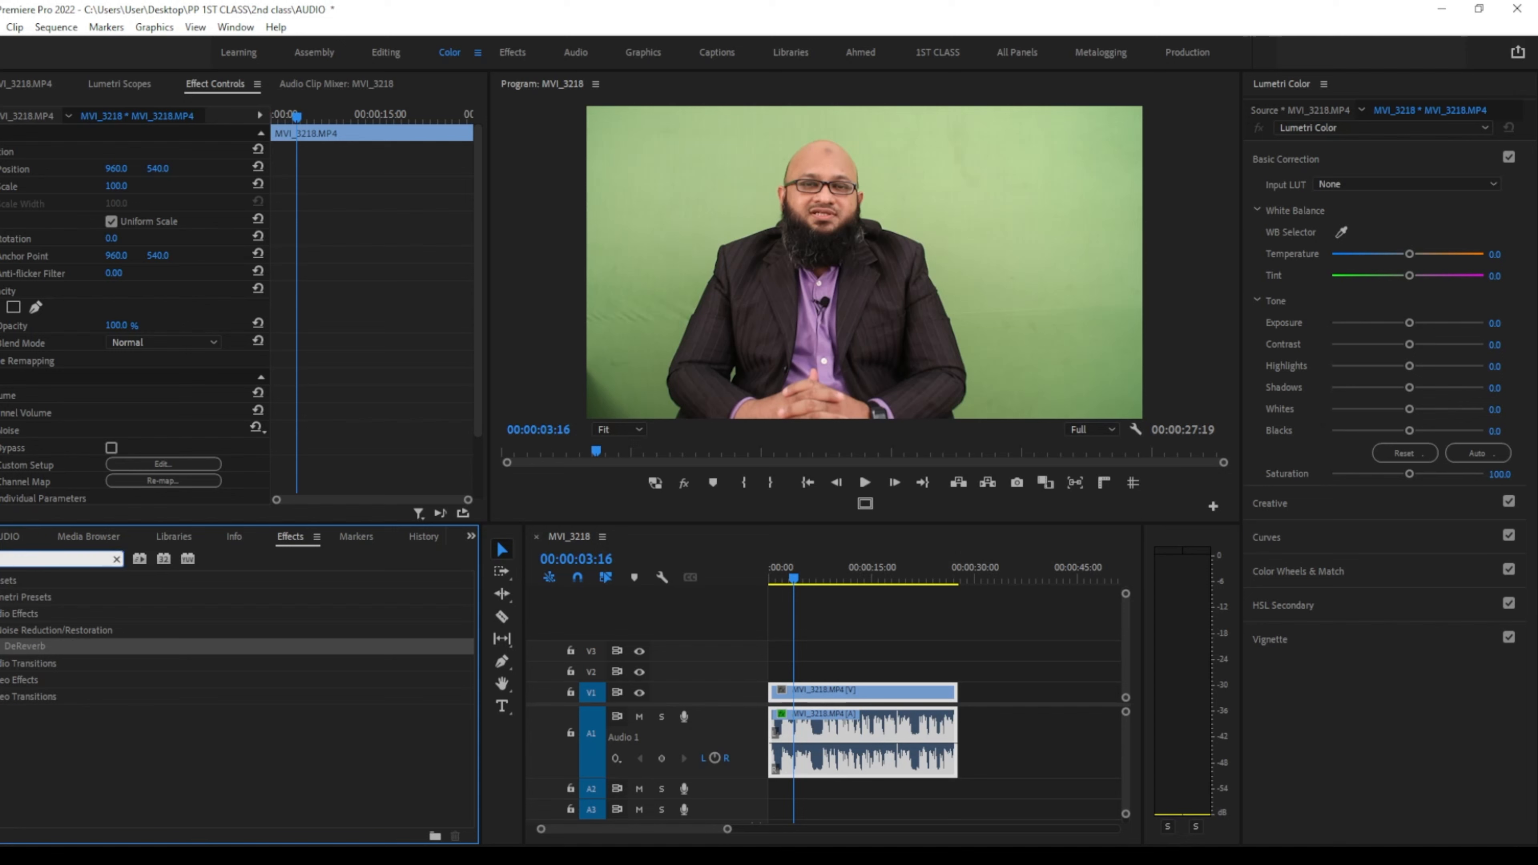
pyautogui.moveTo(31, 650); pyautogui.dragTo(830, 732)
pyautogui.scroll(-2, 240, 325)
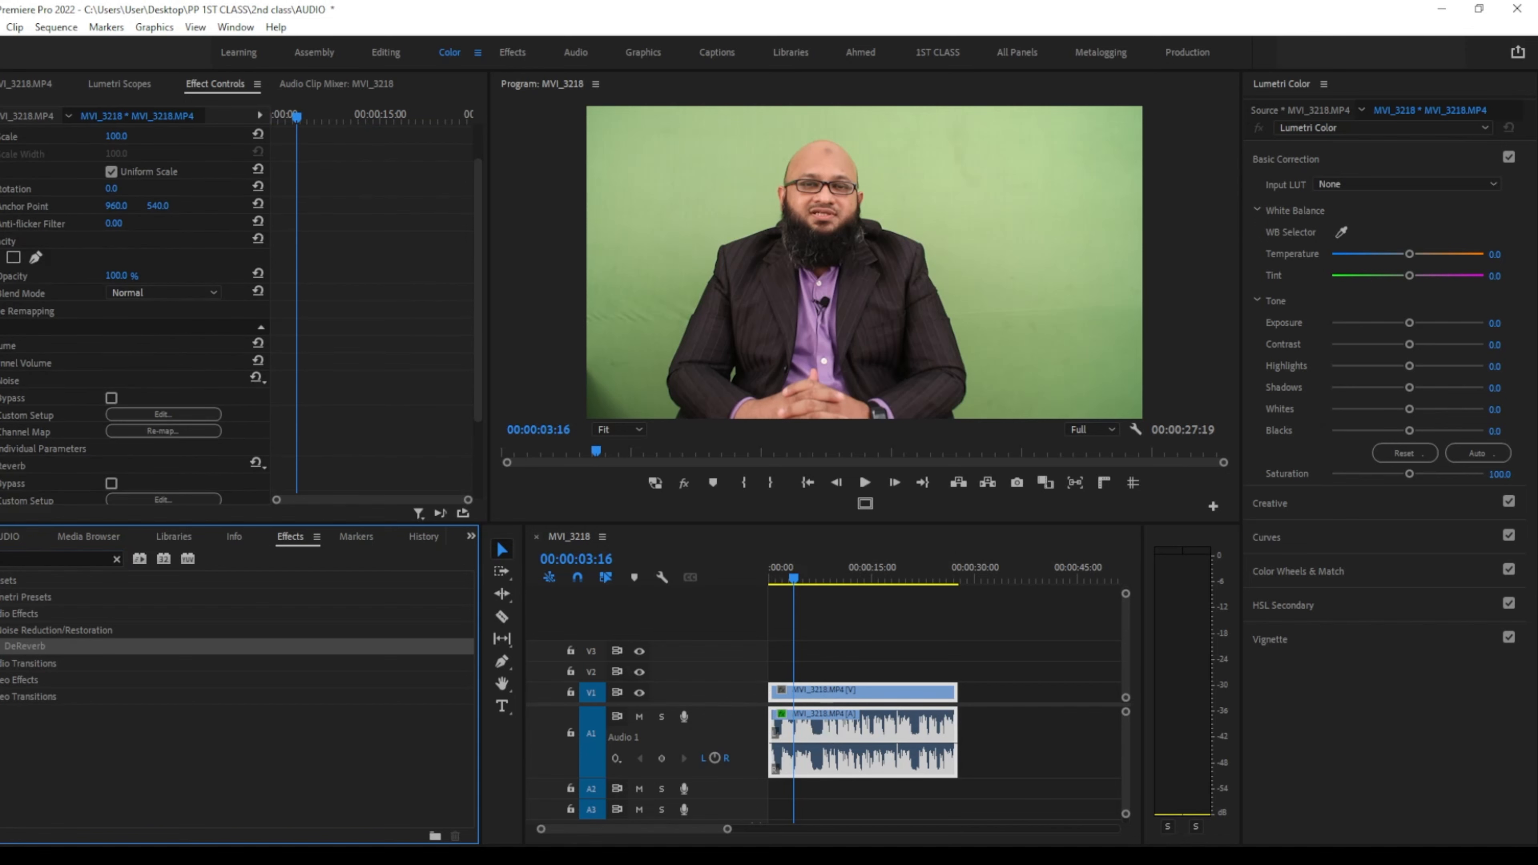
# Collapse the DeNoise effect's settings and open the DeReverb effect's custom setup editor.
pyautogui.click(1, 380)
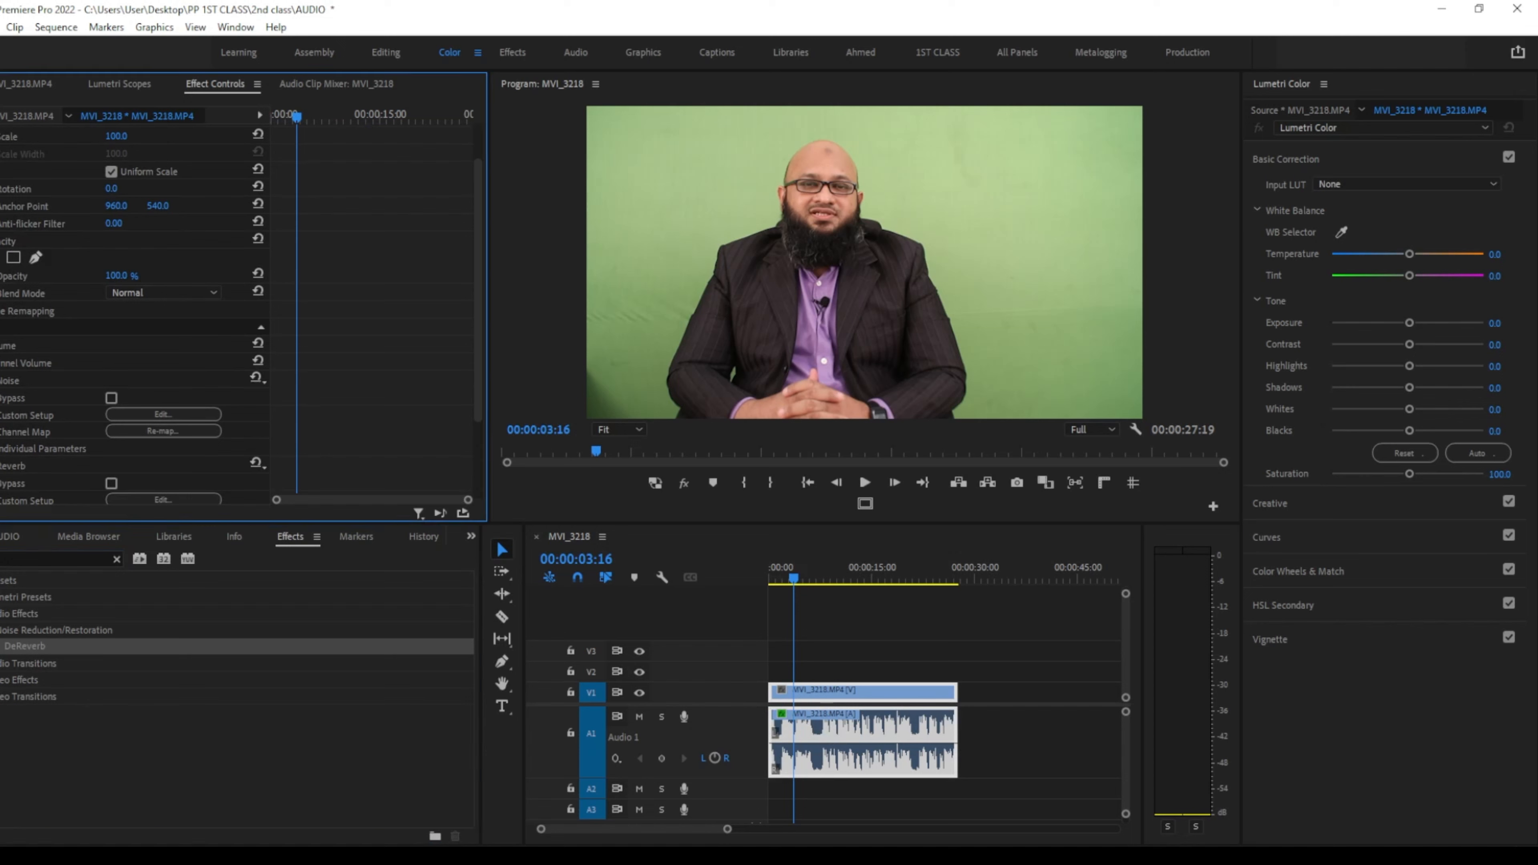
pyautogui.click(32, 382)
pyautogui.scroll(-1, 66, 402)
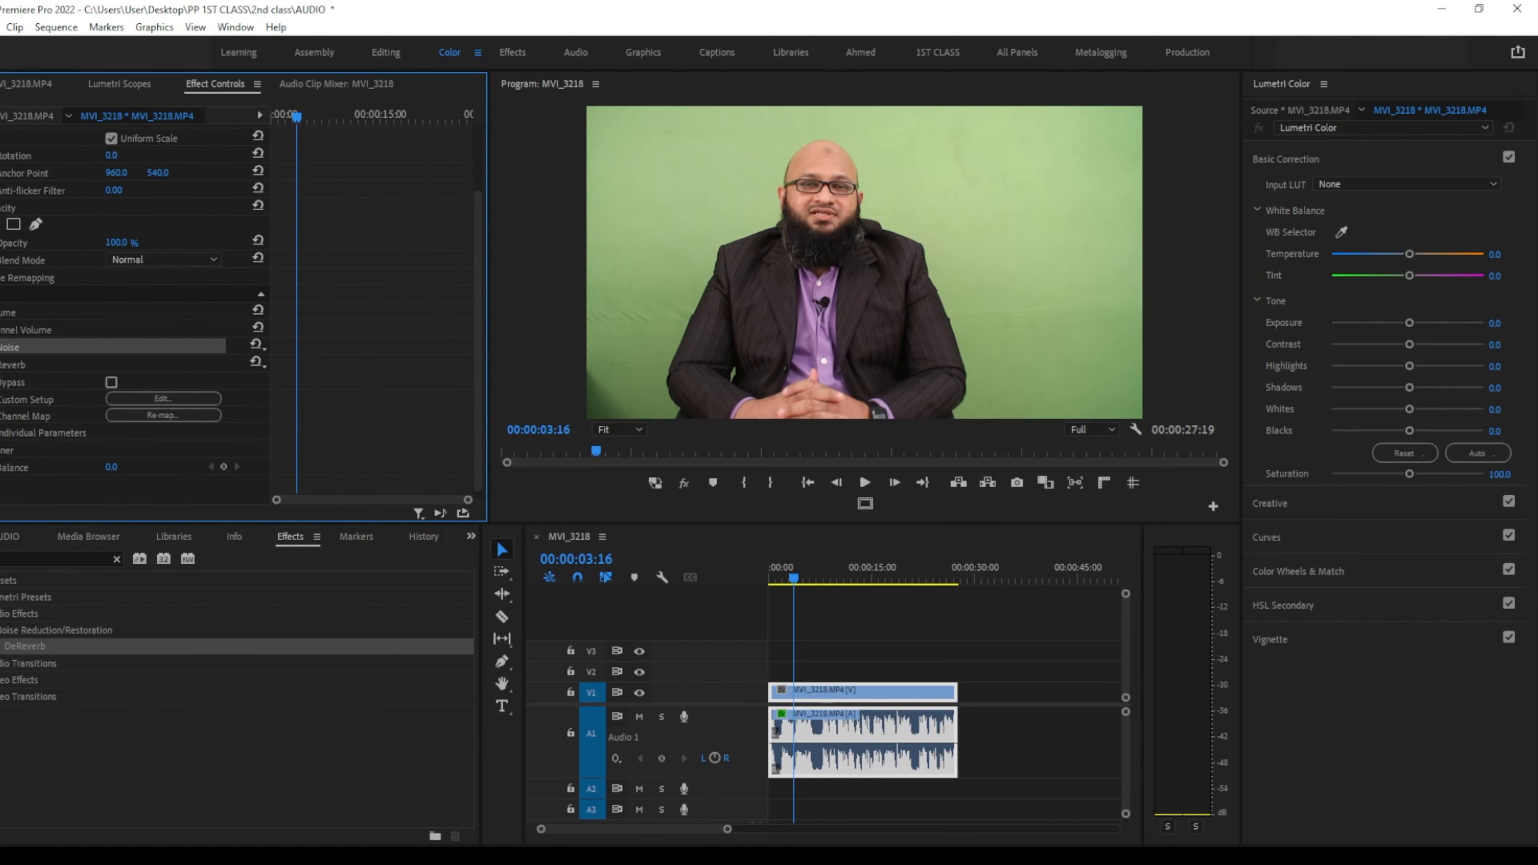
pyautogui.click(21, 366)
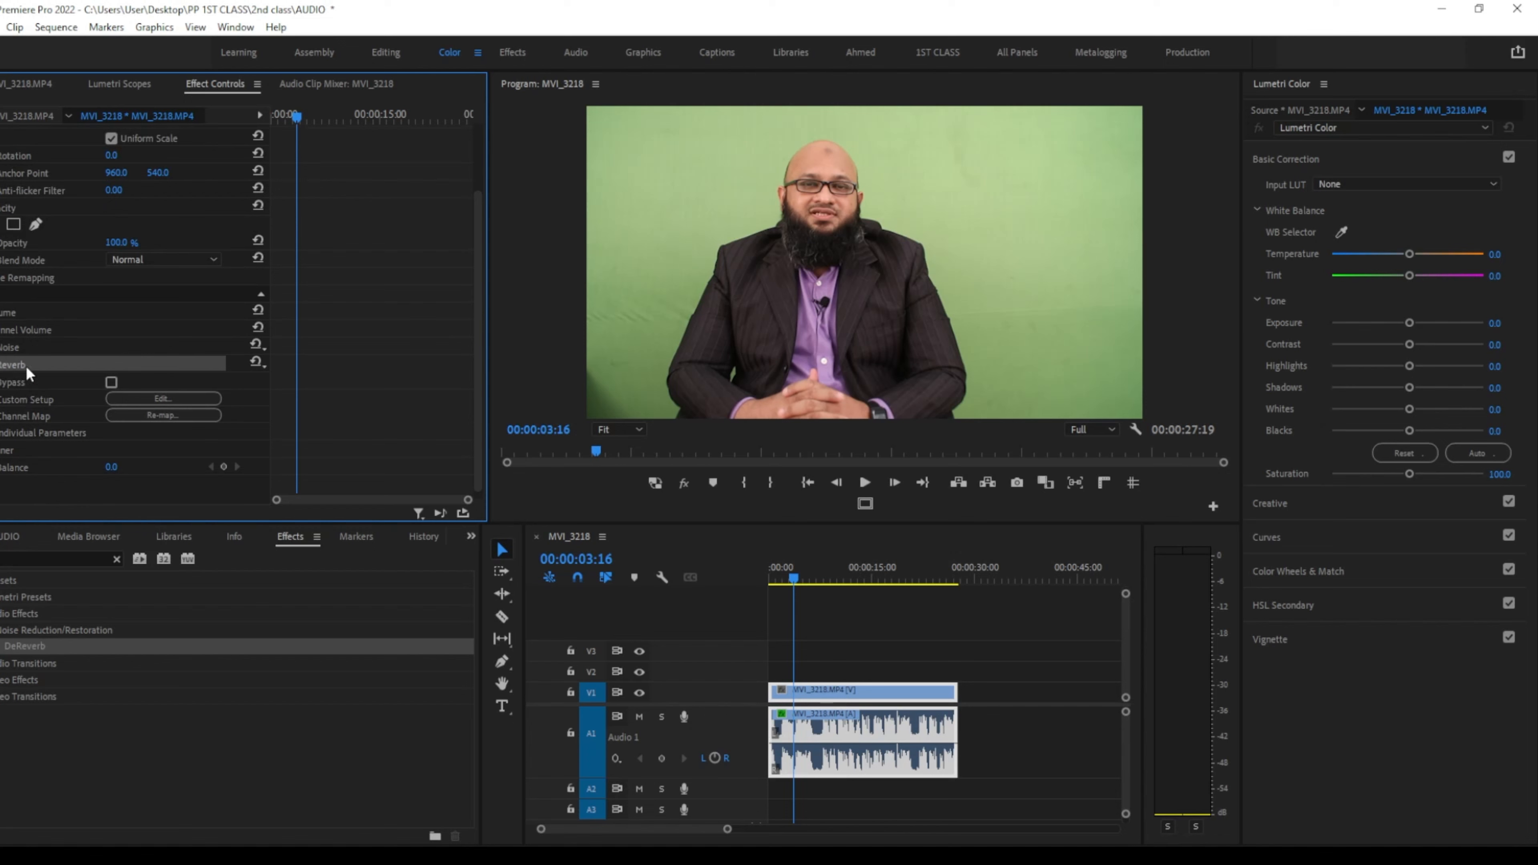
pyautogui.click(173, 397)
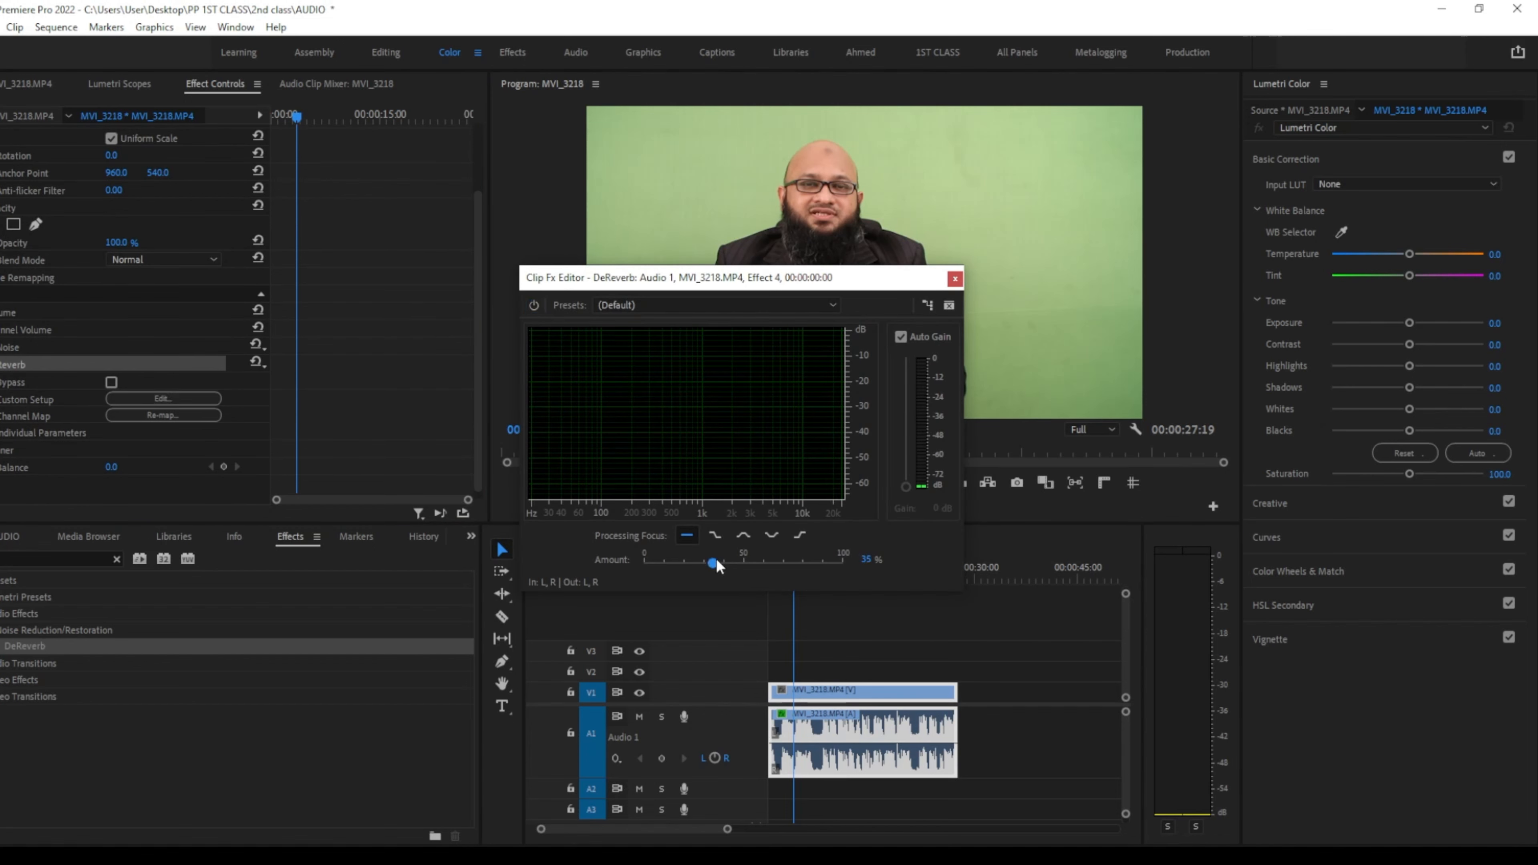
# Try DeReverb amounts between 33% and 37% while auditioning the clip.
pyautogui.moveTo(723, 563); pyautogui.dragTo(710, 563)
pyautogui.press('space')
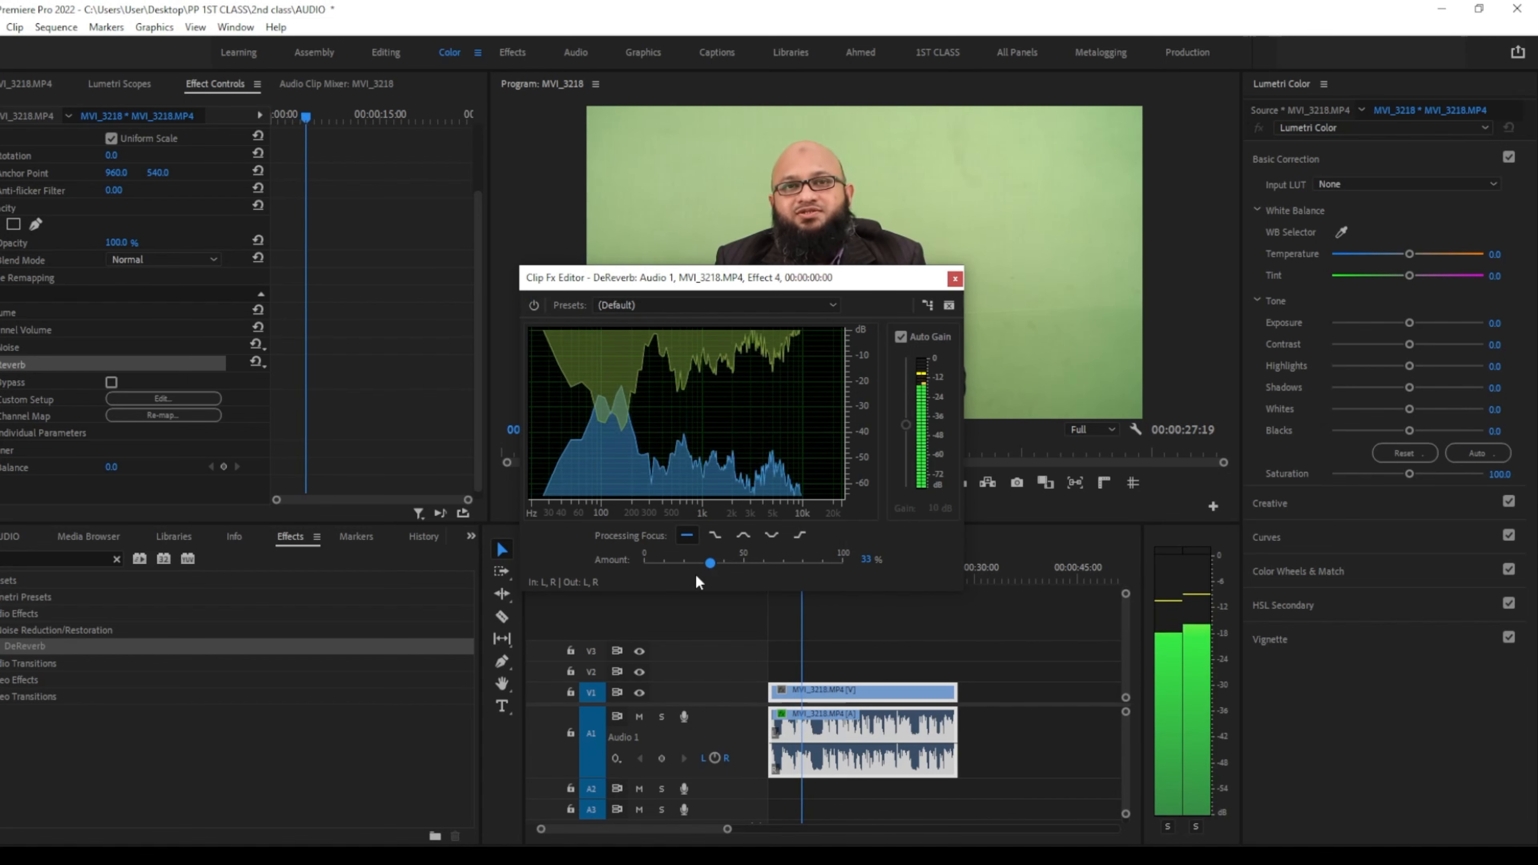
pyautogui.press('space')
pyautogui.moveTo(712, 563); pyautogui.dragTo(717, 562)
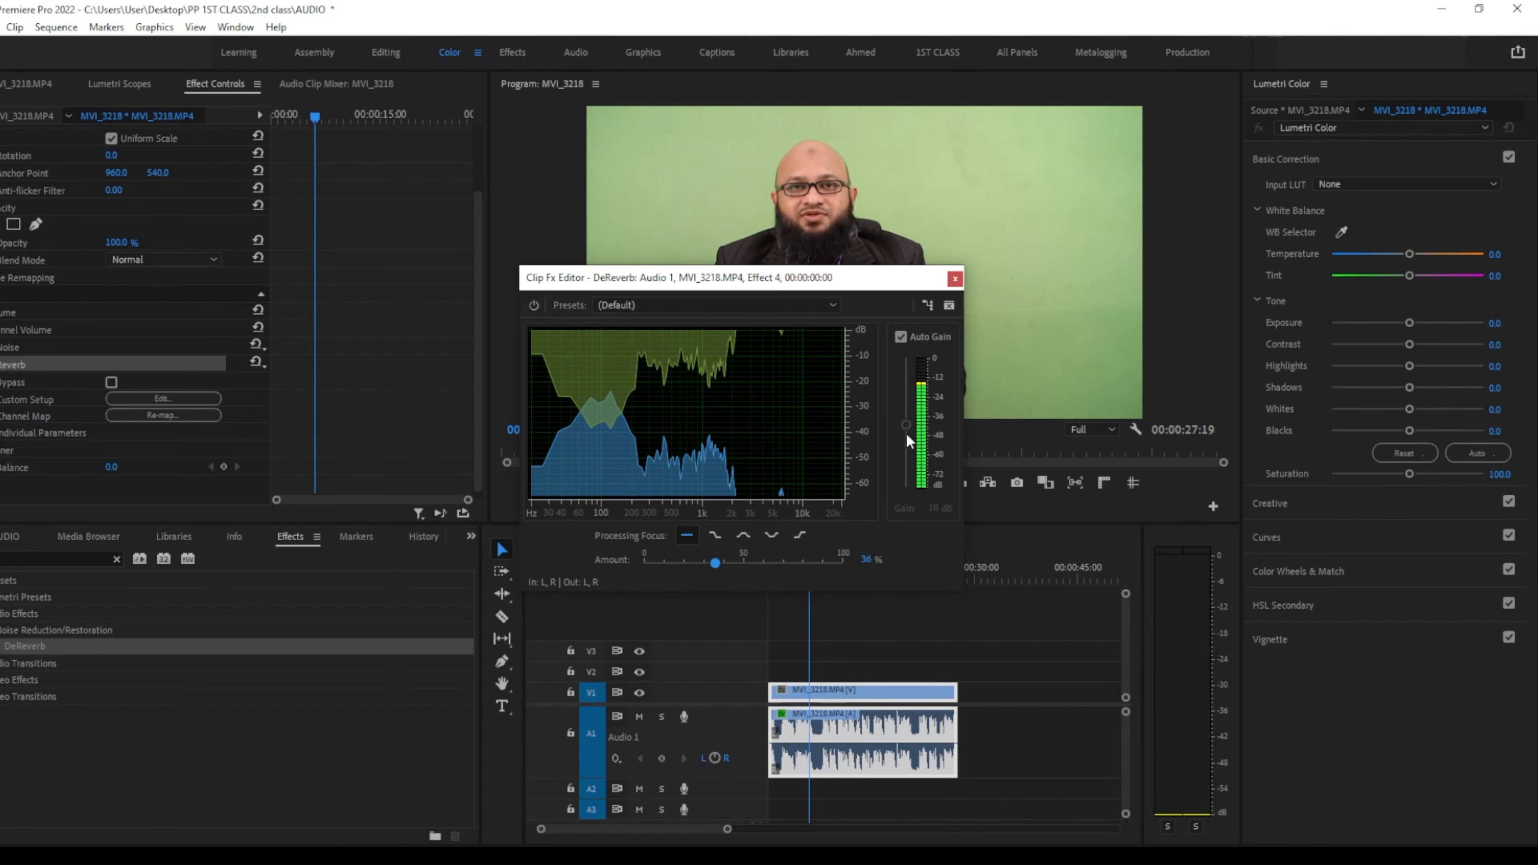
pyautogui.moveTo(714, 563); pyautogui.dragTo(717, 562)
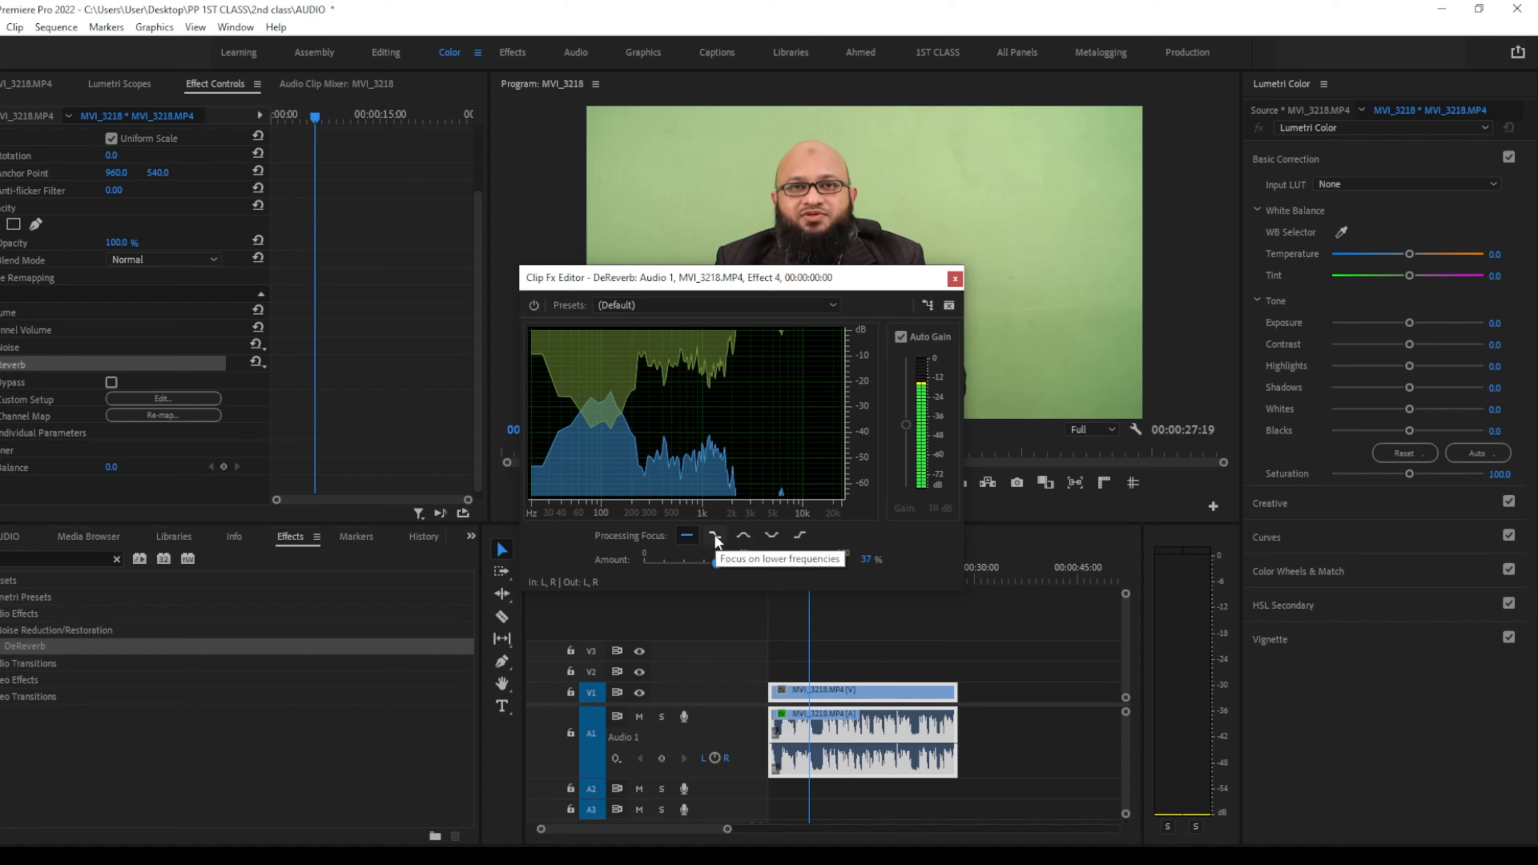
# Raise the DeReverb amount to 45% with the default preset, audition the clip, and close the effect editor.
pyautogui.click(825, 303)
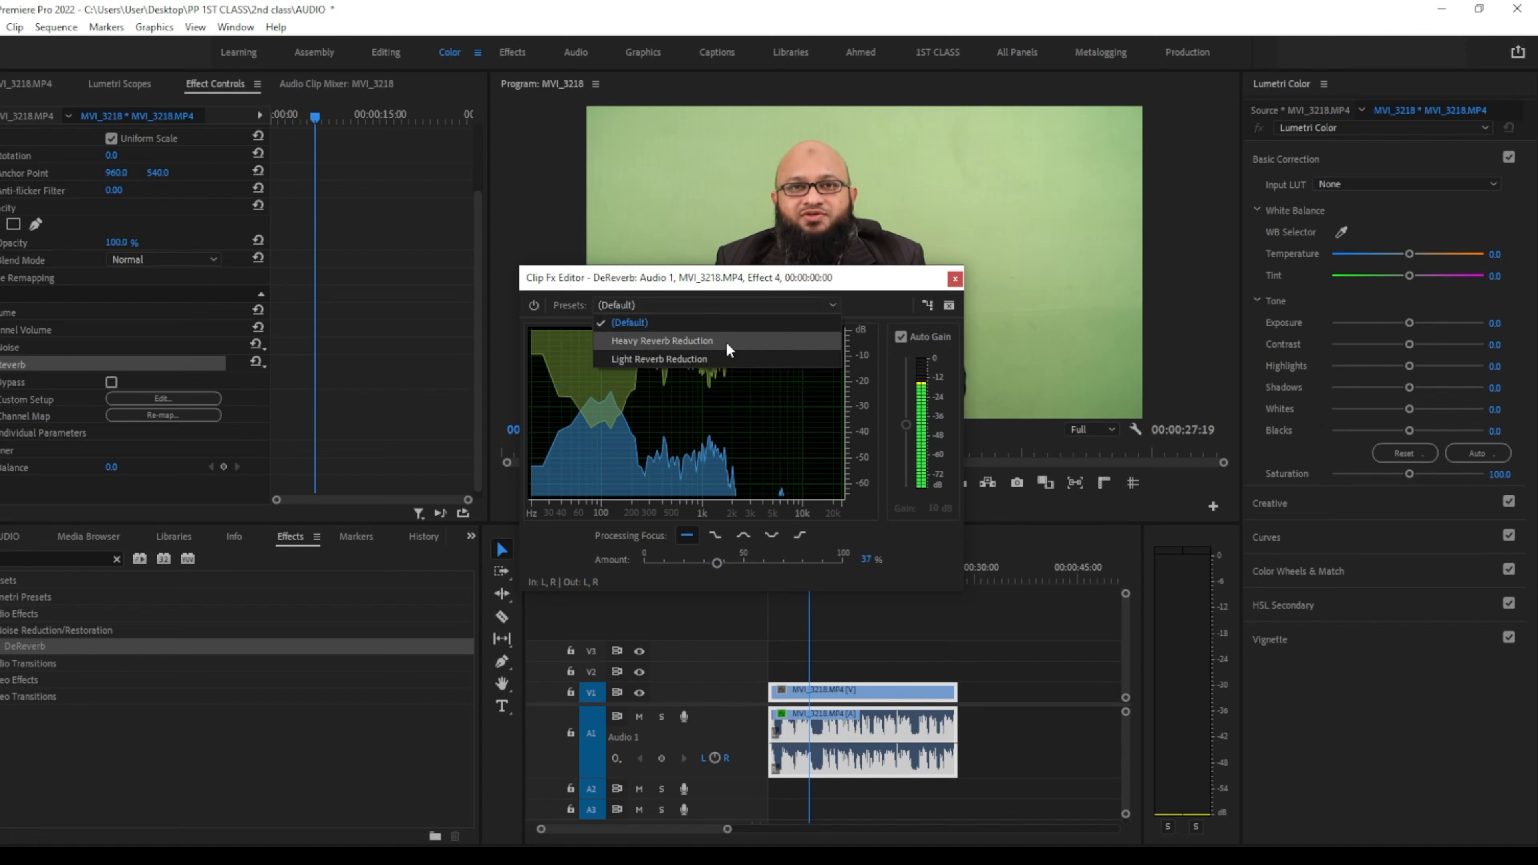
pyautogui.click(717, 558)
pyautogui.moveTo(716, 562)
pyautogui.mouseDown()
pyautogui.moveTo(688, 563)
pyautogui.moveTo(836, 563)
pyautogui.moveTo(707, 563)
pyautogui.moveTo(729, 562)
pyautogui.mouseUp()
pyautogui.press('space')
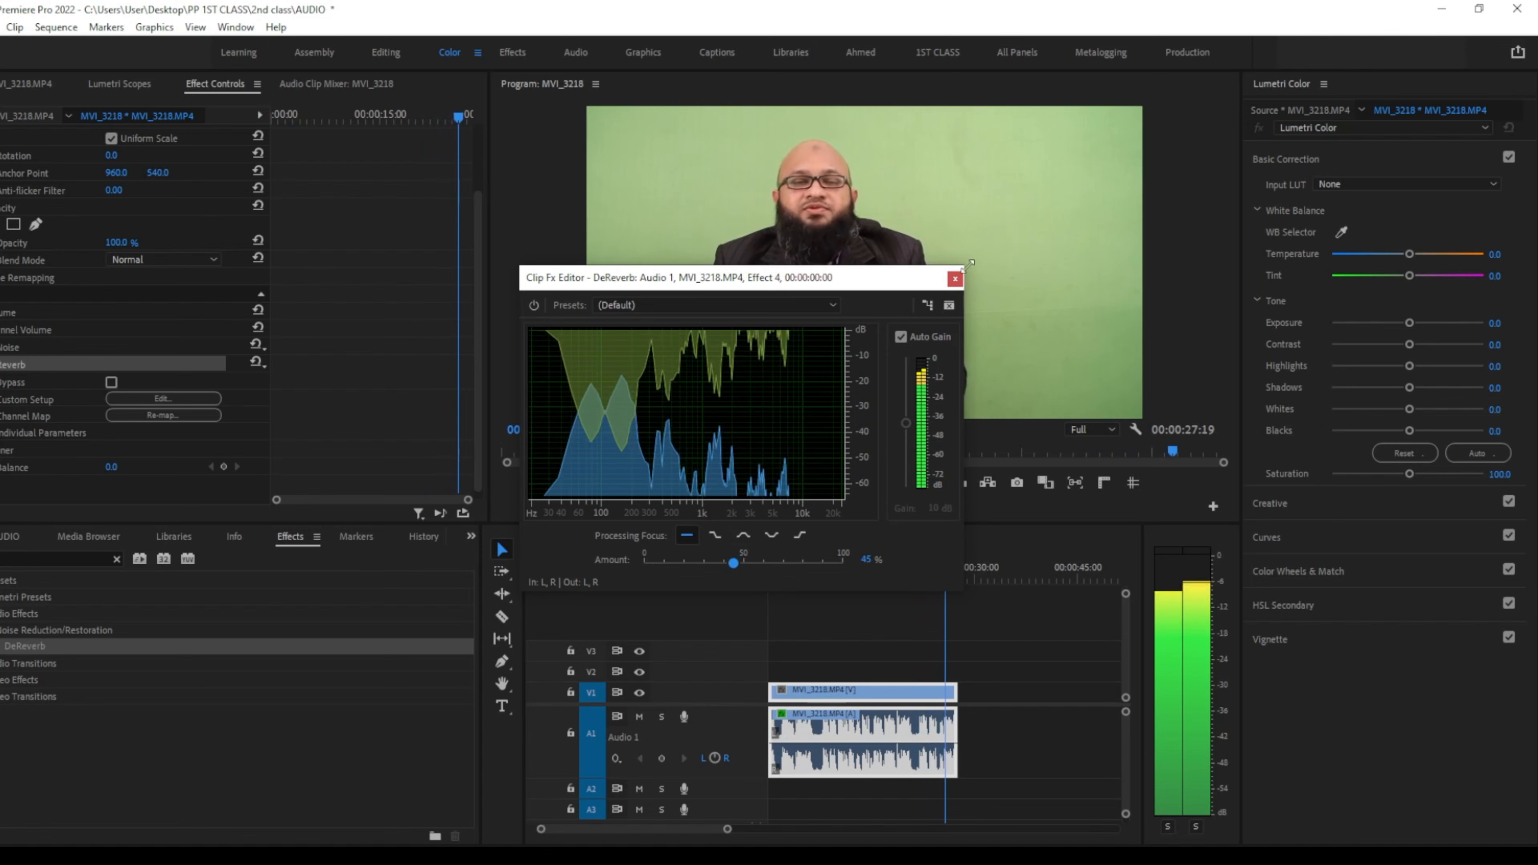
pyautogui.click(955, 279)
# Play the sequence from about 00:00:11:09 to listen to the cleaned voice.
pyautogui.click(846, 570)
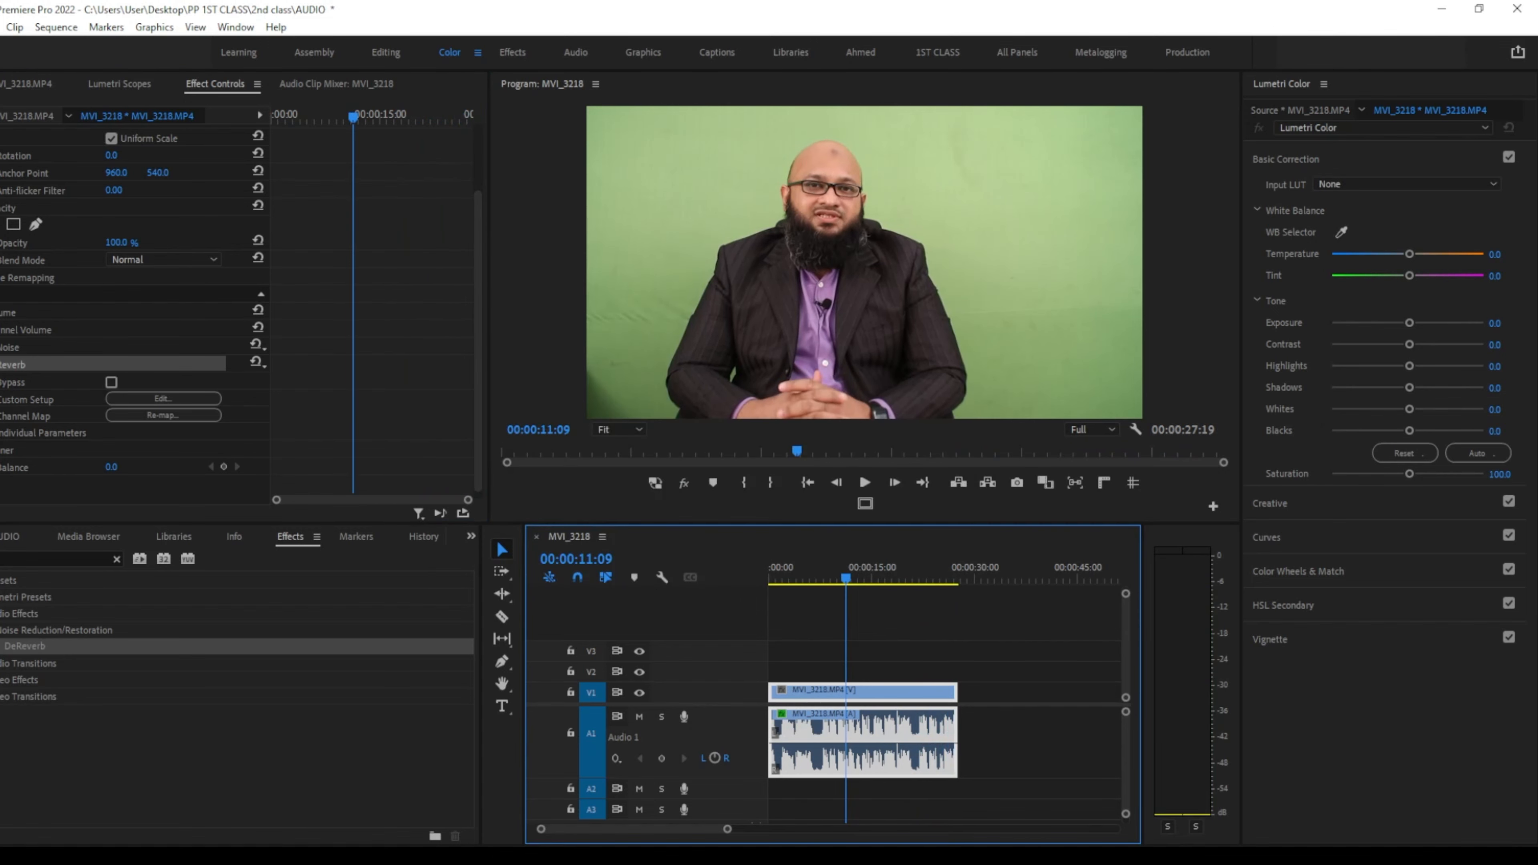
pyautogui.press('space')
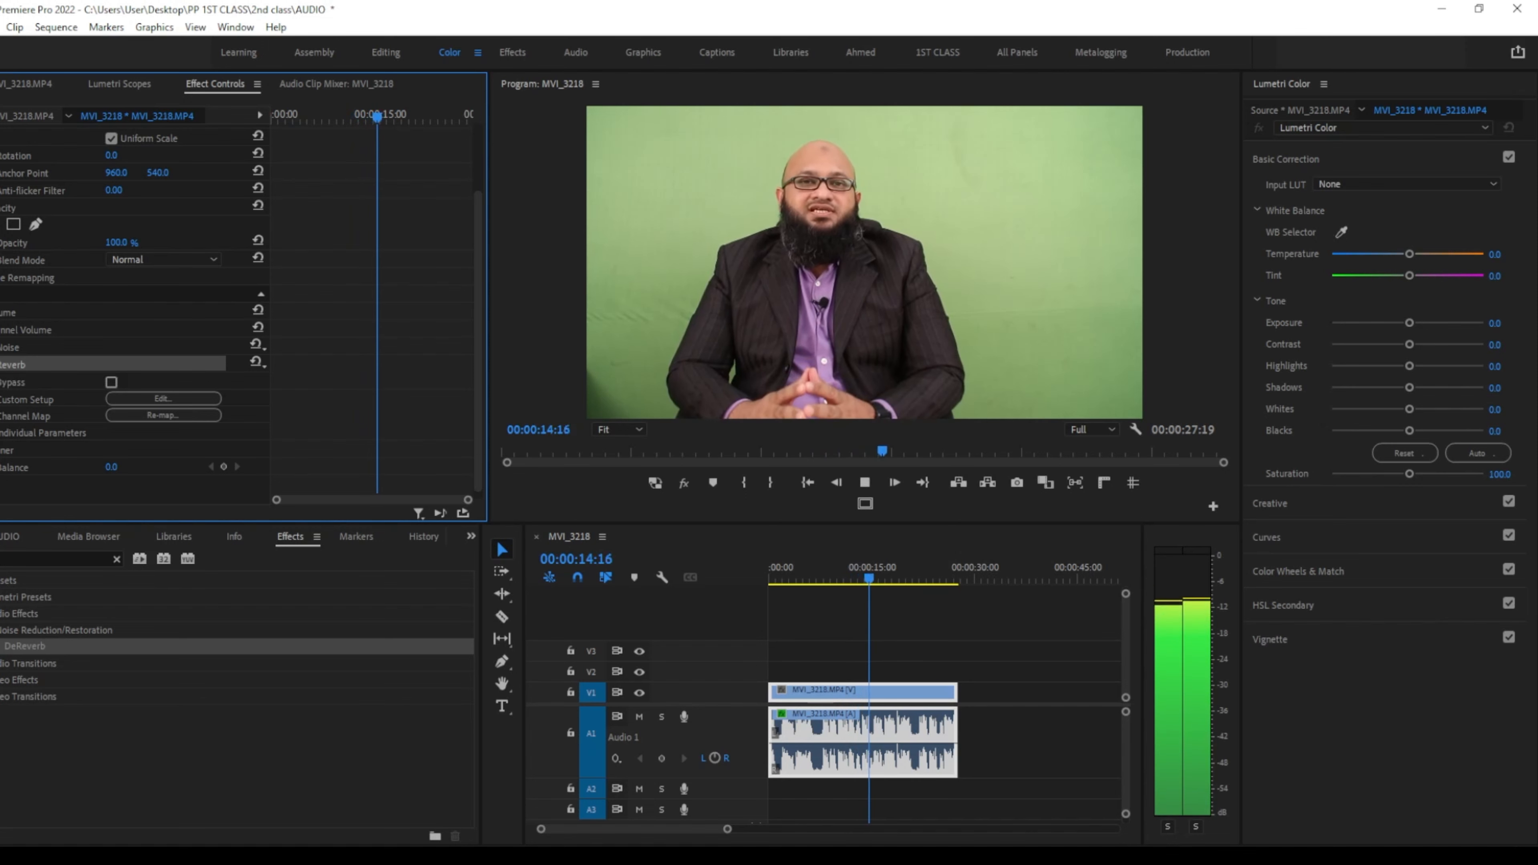
pyautogui.press('space')
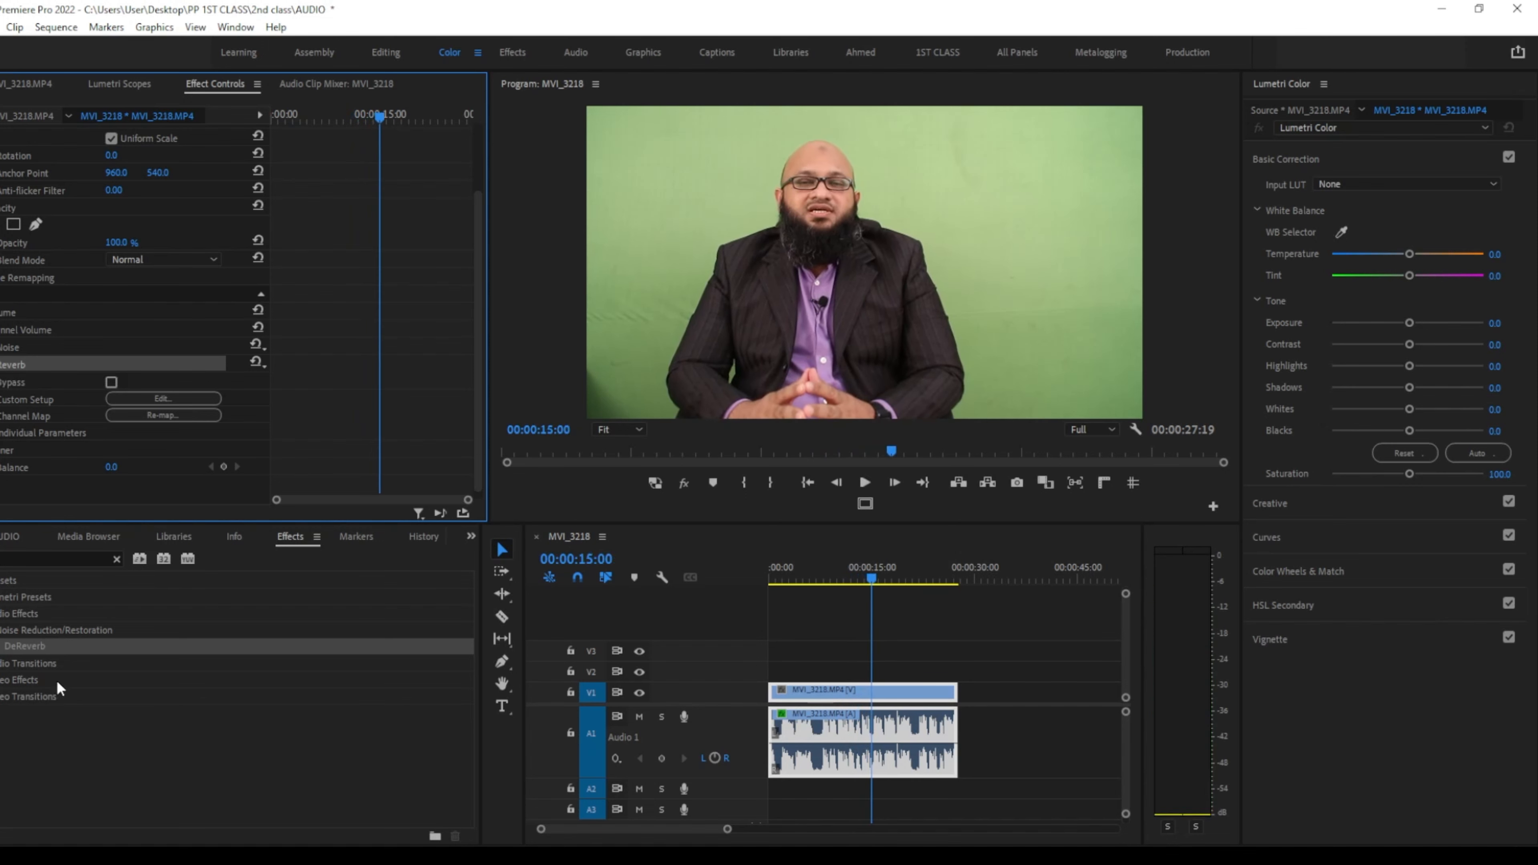
# Clear the effects search and replay the opening of the sequence from the start.
pyautogui.click(117, 559)
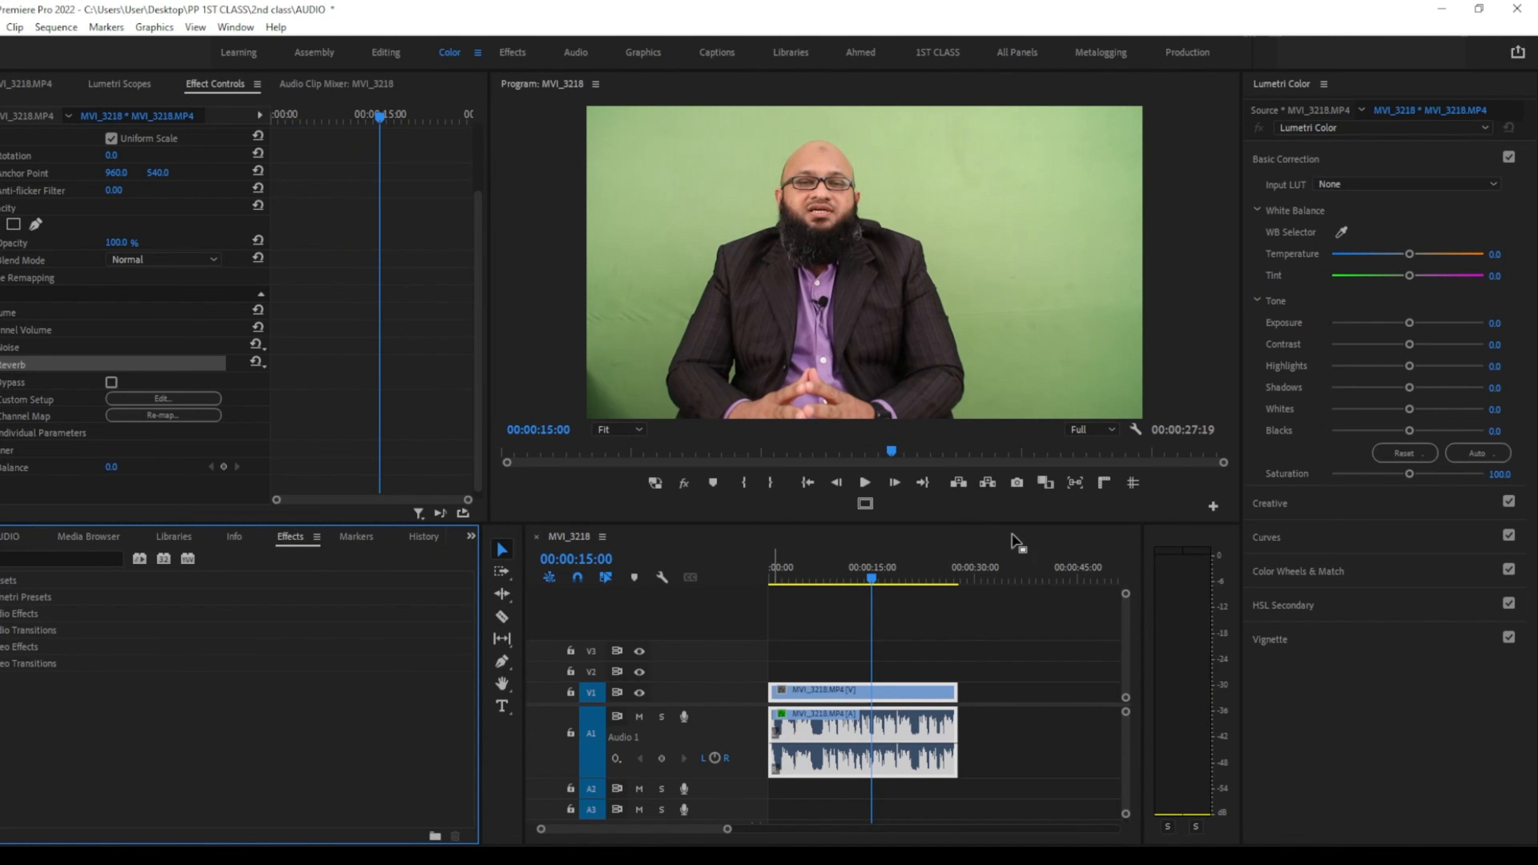
pyautogui.moveTo(880, 566); pyautogui.dragTo(636, 613)
pyautogui.press('space')
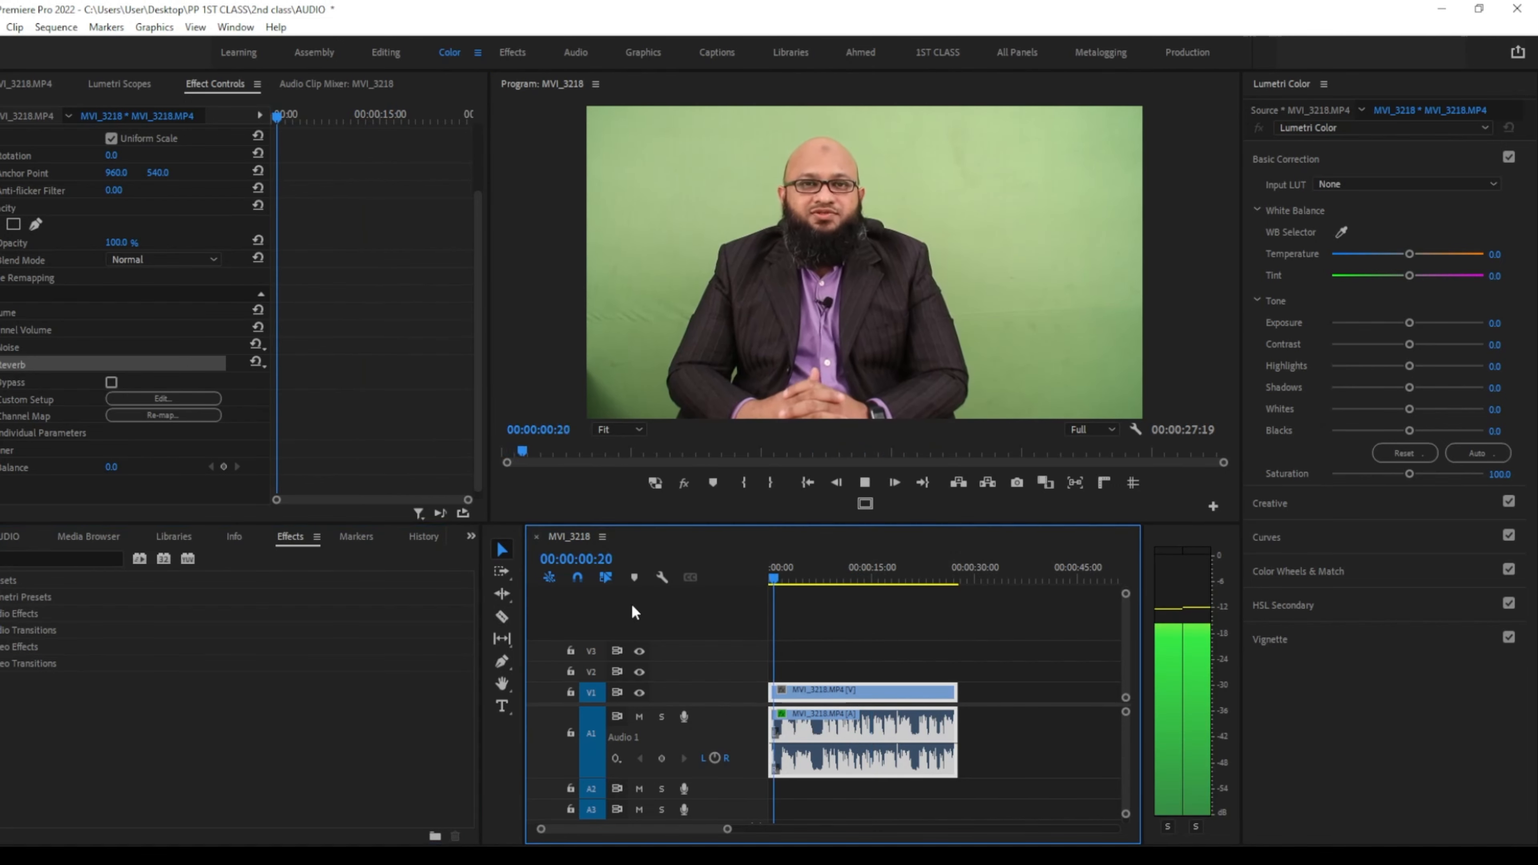
pyautogui.press('space')
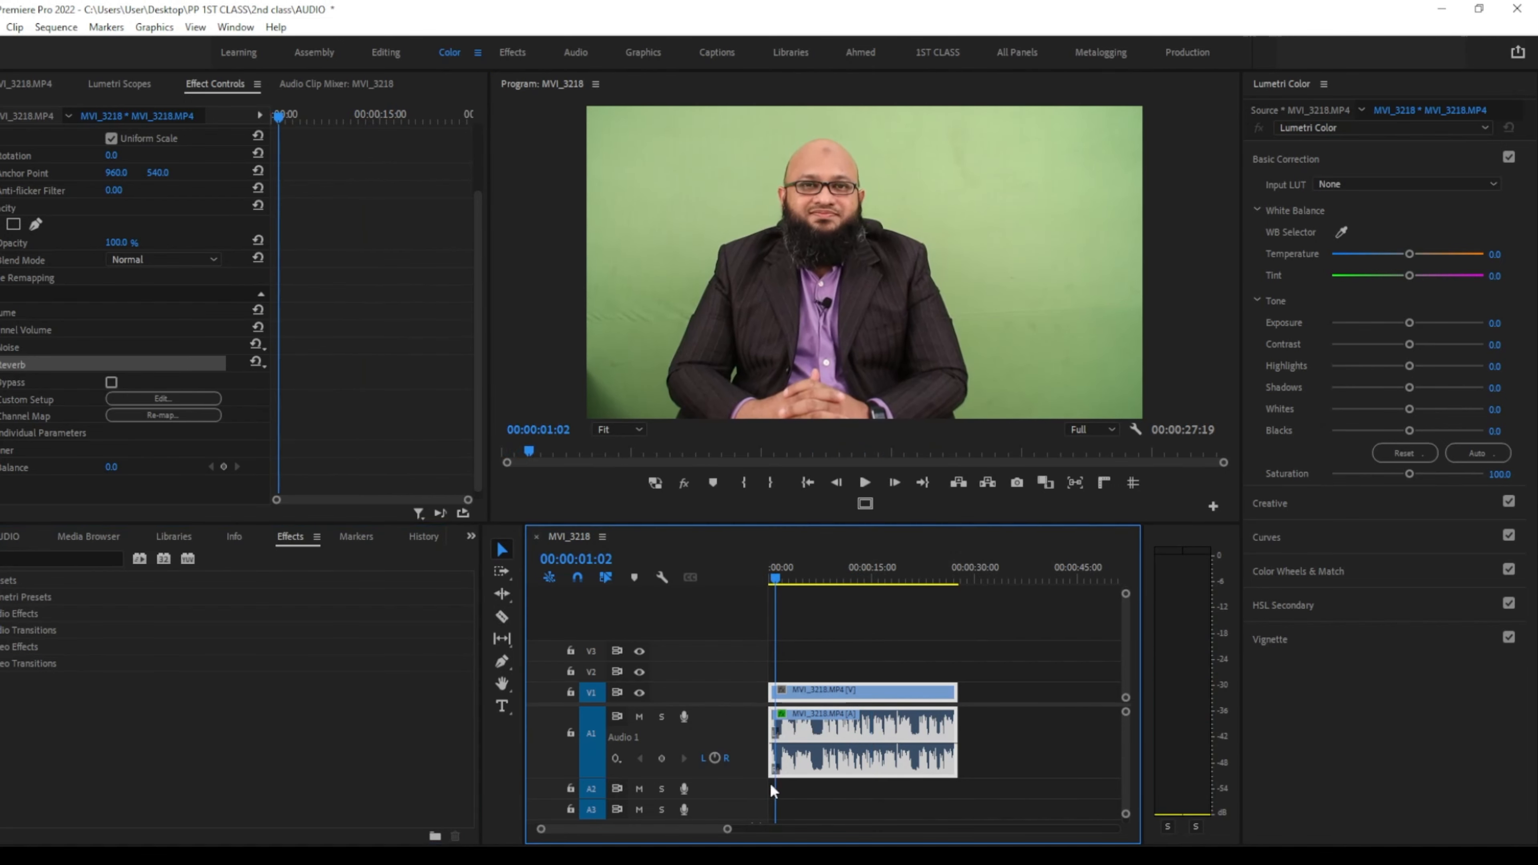
# Reduce the height of audio track A1 and return the playhead to the start of the sequence.
pyautogui.moveTo(759, 778); pyautogui.dragTo(1024, 735)
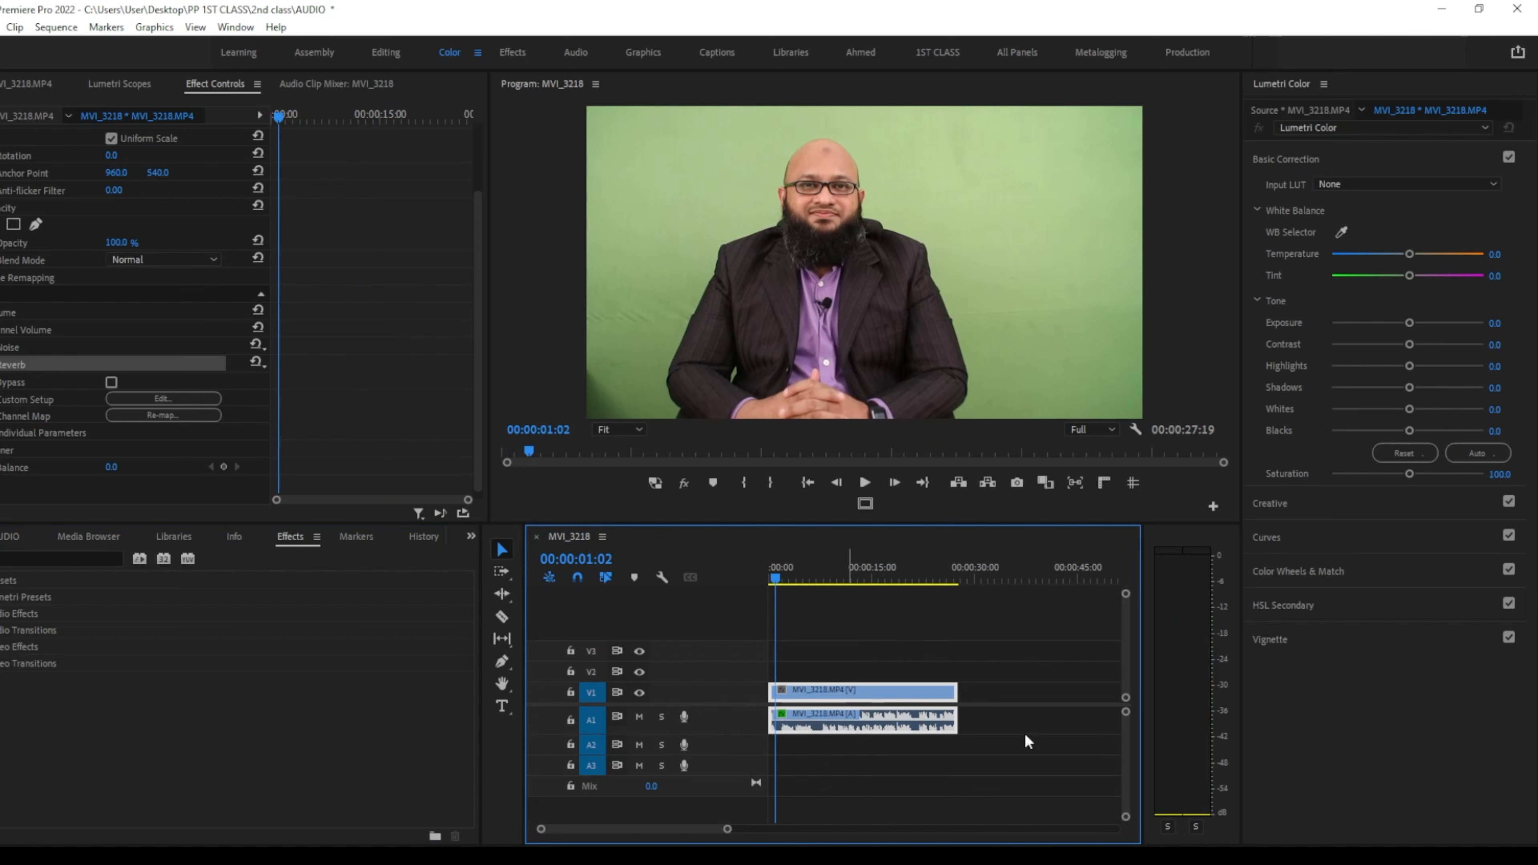
pyautogui.press('Home')
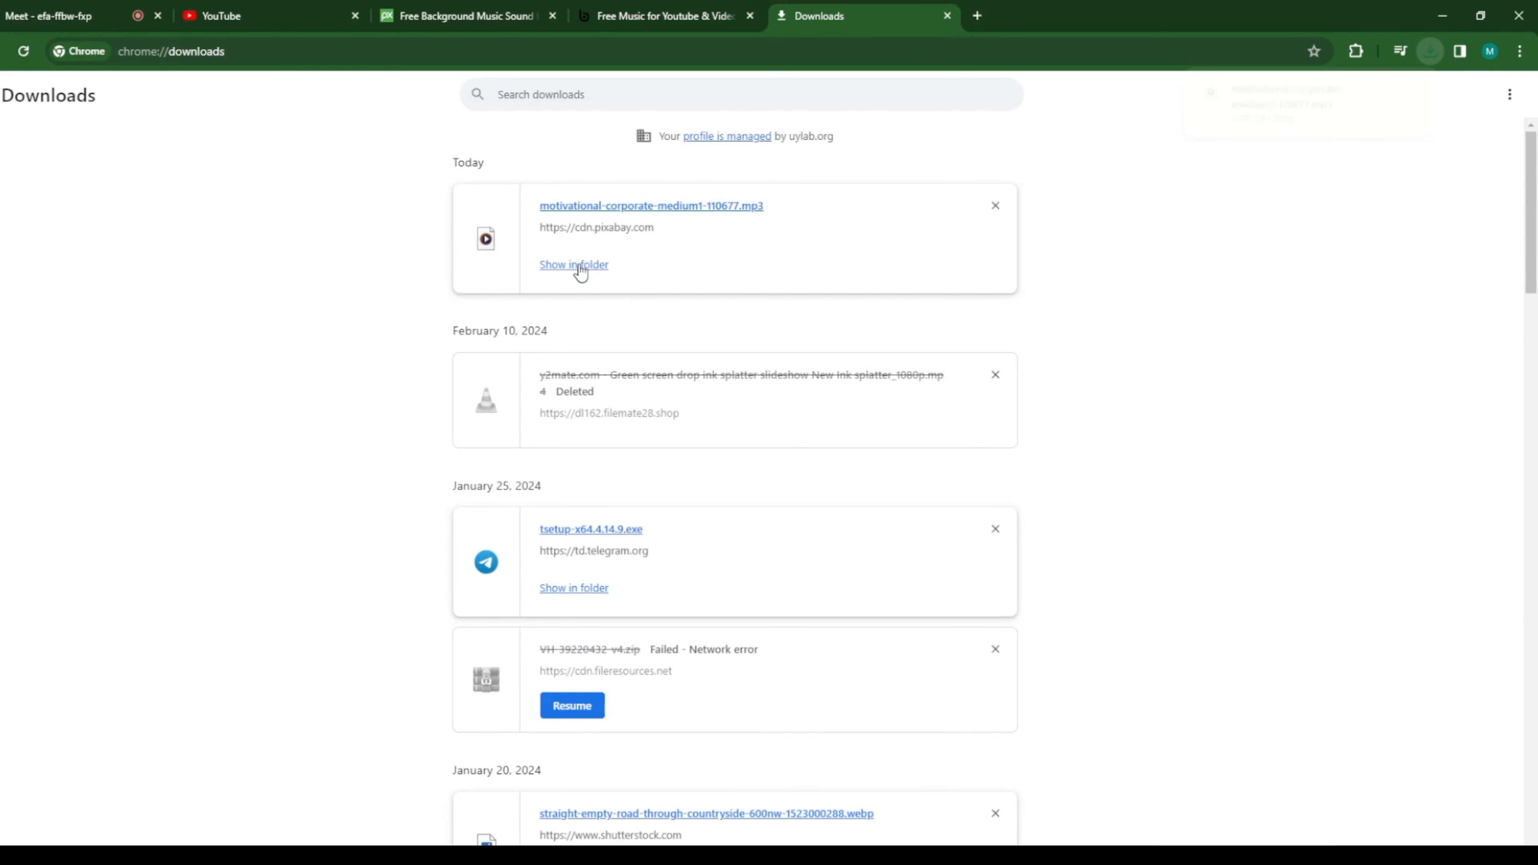
# Import the downloaded motivational-corporate-medium1-110677.mp3 from the Downloads folder into the Premiere Pro project.
pyautogui.click(580, 268)
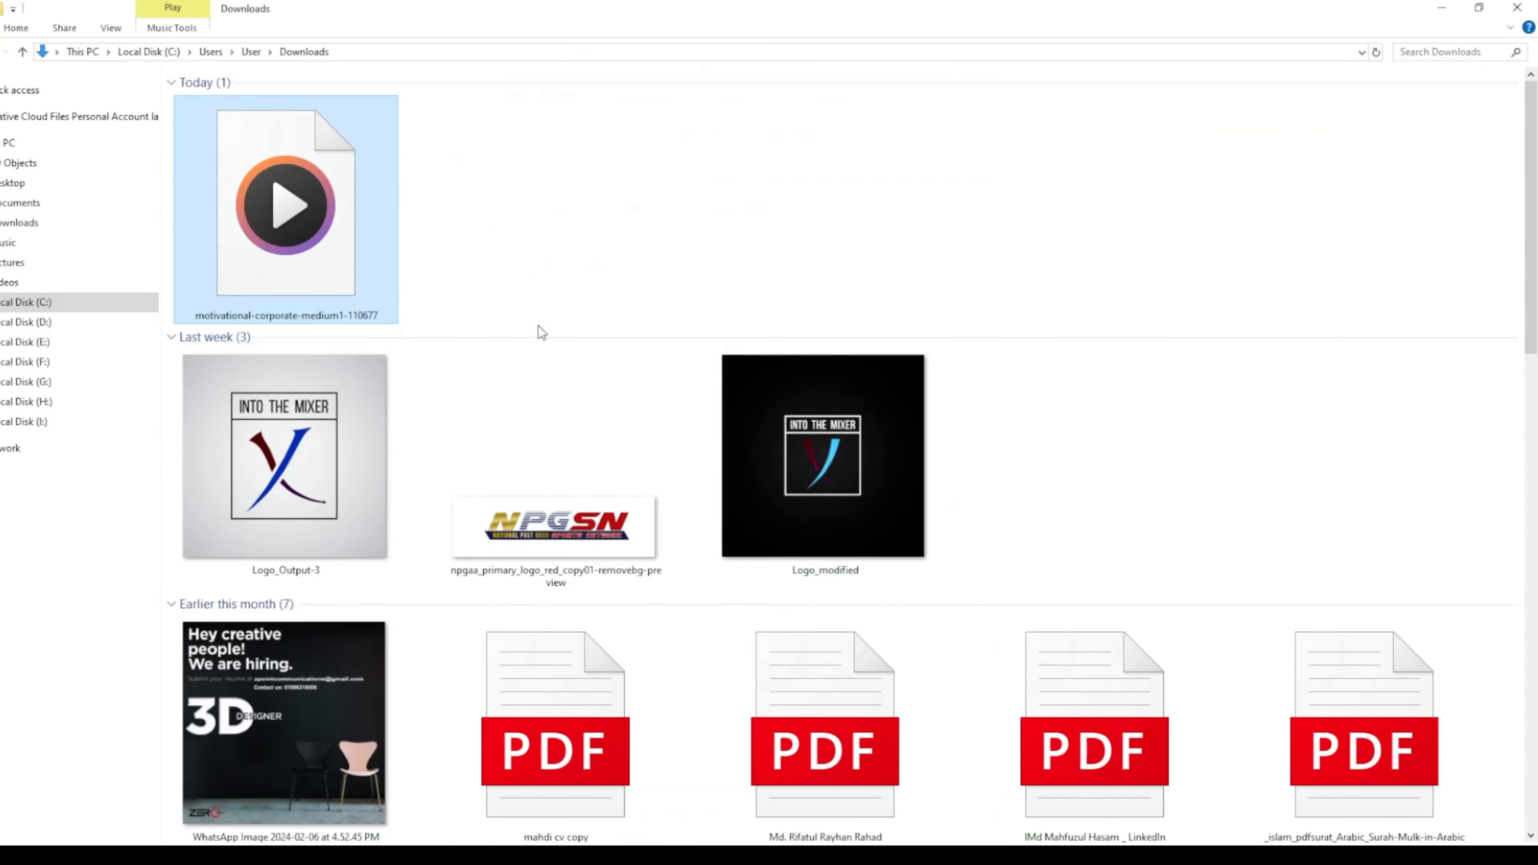
pyautogui.moveTo(323, 218); pyautogui.dragTo(206, 774)
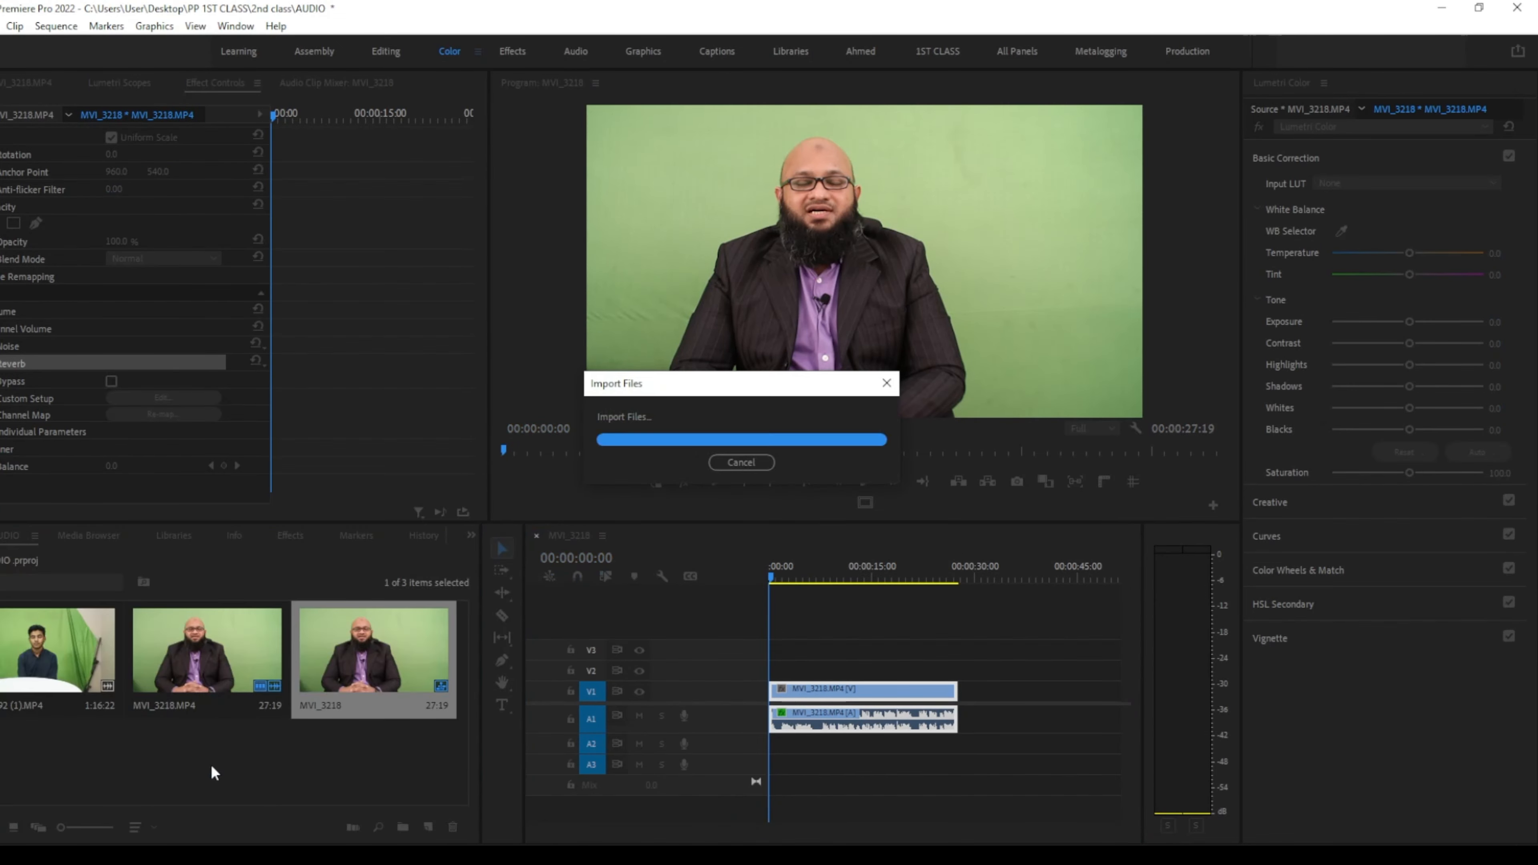
# Preview the imported music in the source monitor and place it on audio track A2 at the sequence start.
pyautogui.doubleClick(436, 645)
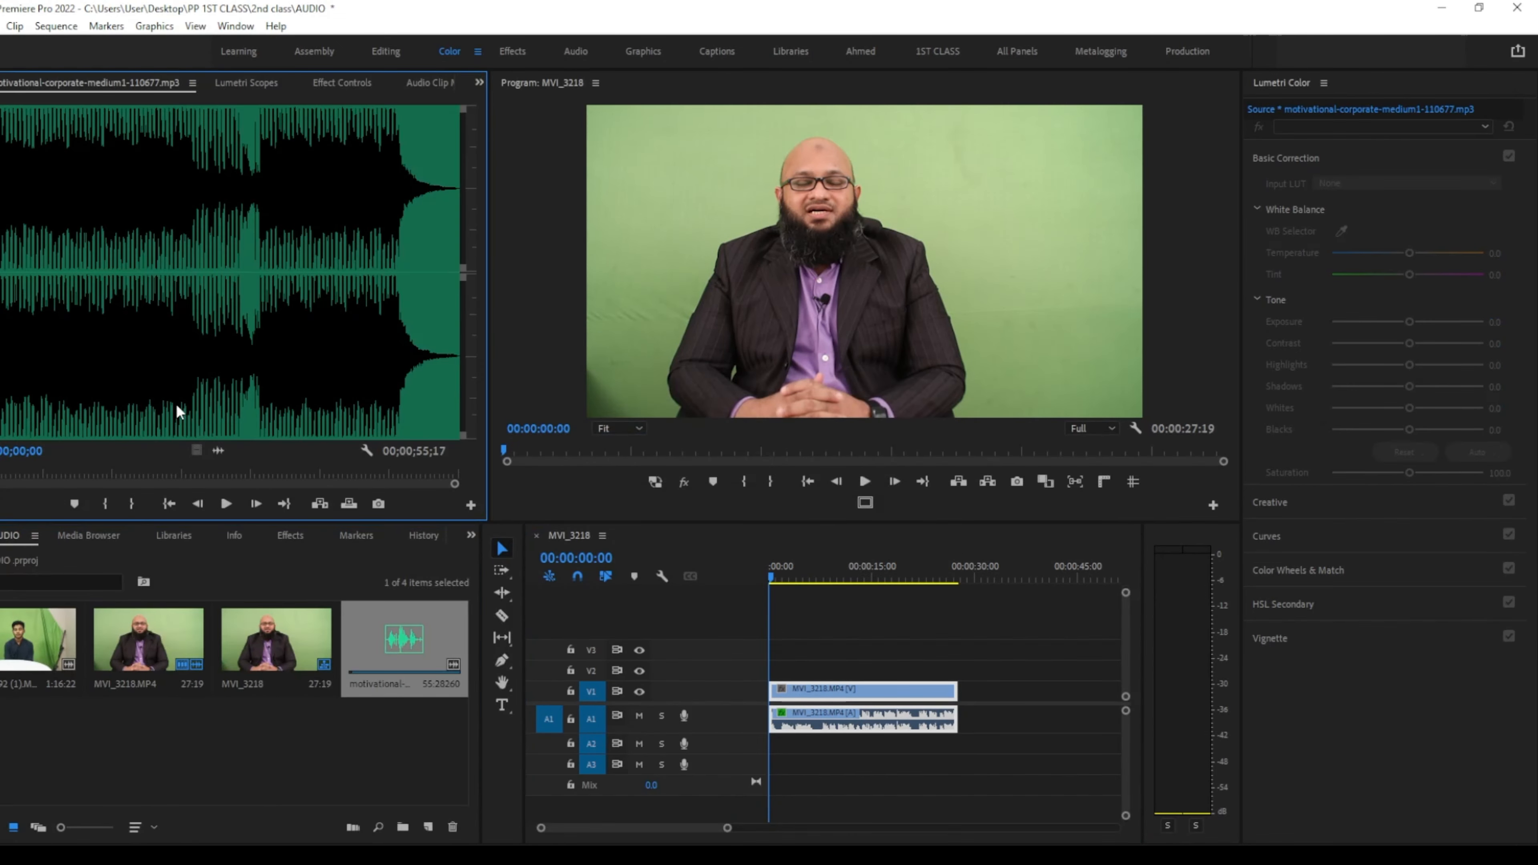
pyautogui.click(226, 503)
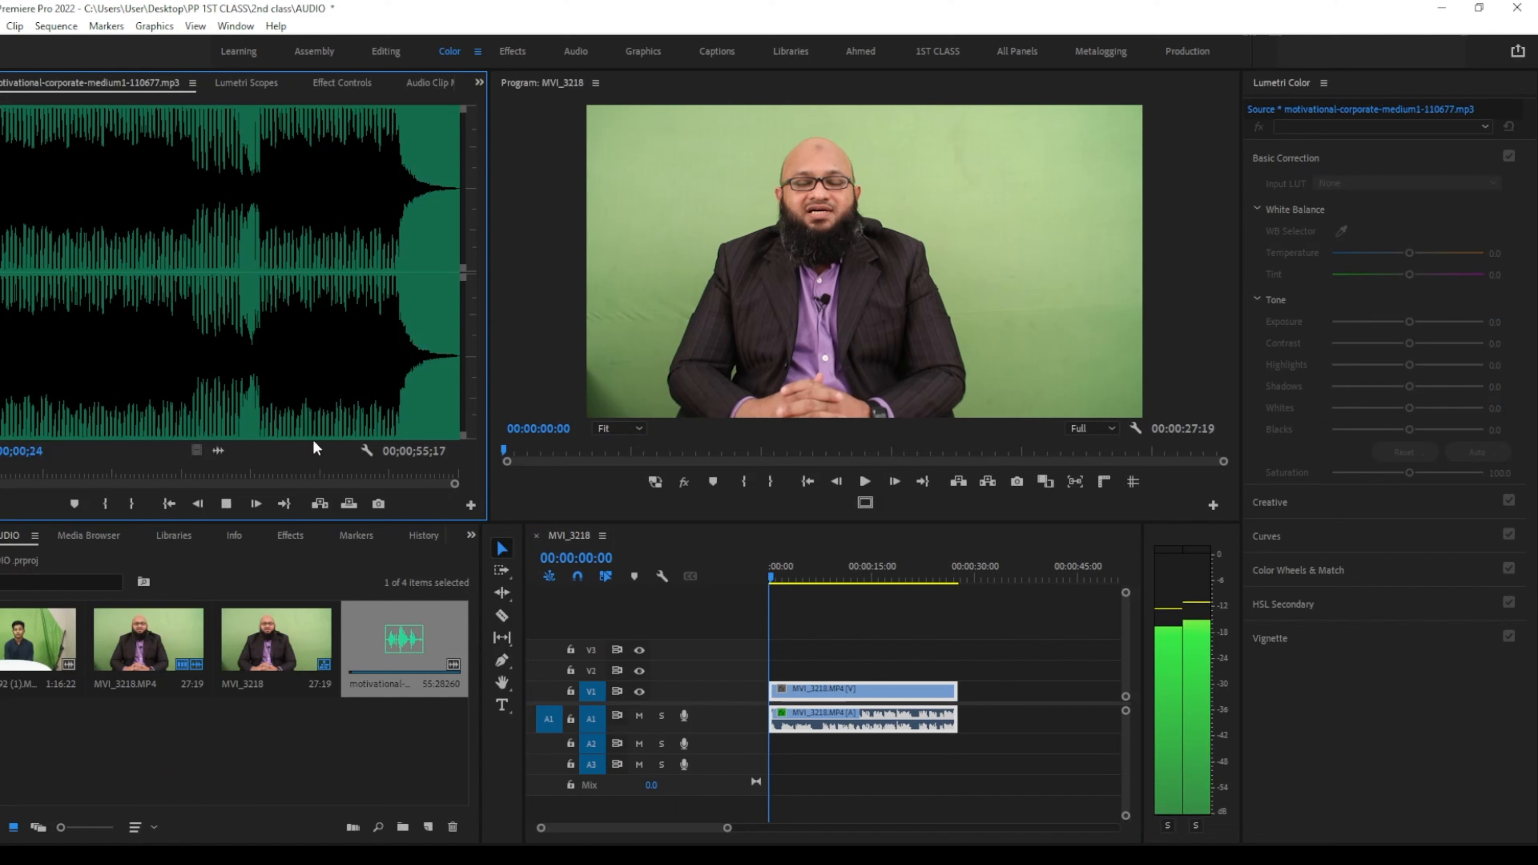
pyautogui.moveTo(215, 450); pyautogui.dragTo(863, 758)
# Move the playhead back to 00:00:00:00 and expand the height of audio track A2.
pyautogui.moveTo(730, 835); pyautogui.dragTo(823, 830)
pyautogui.click(838, 566)
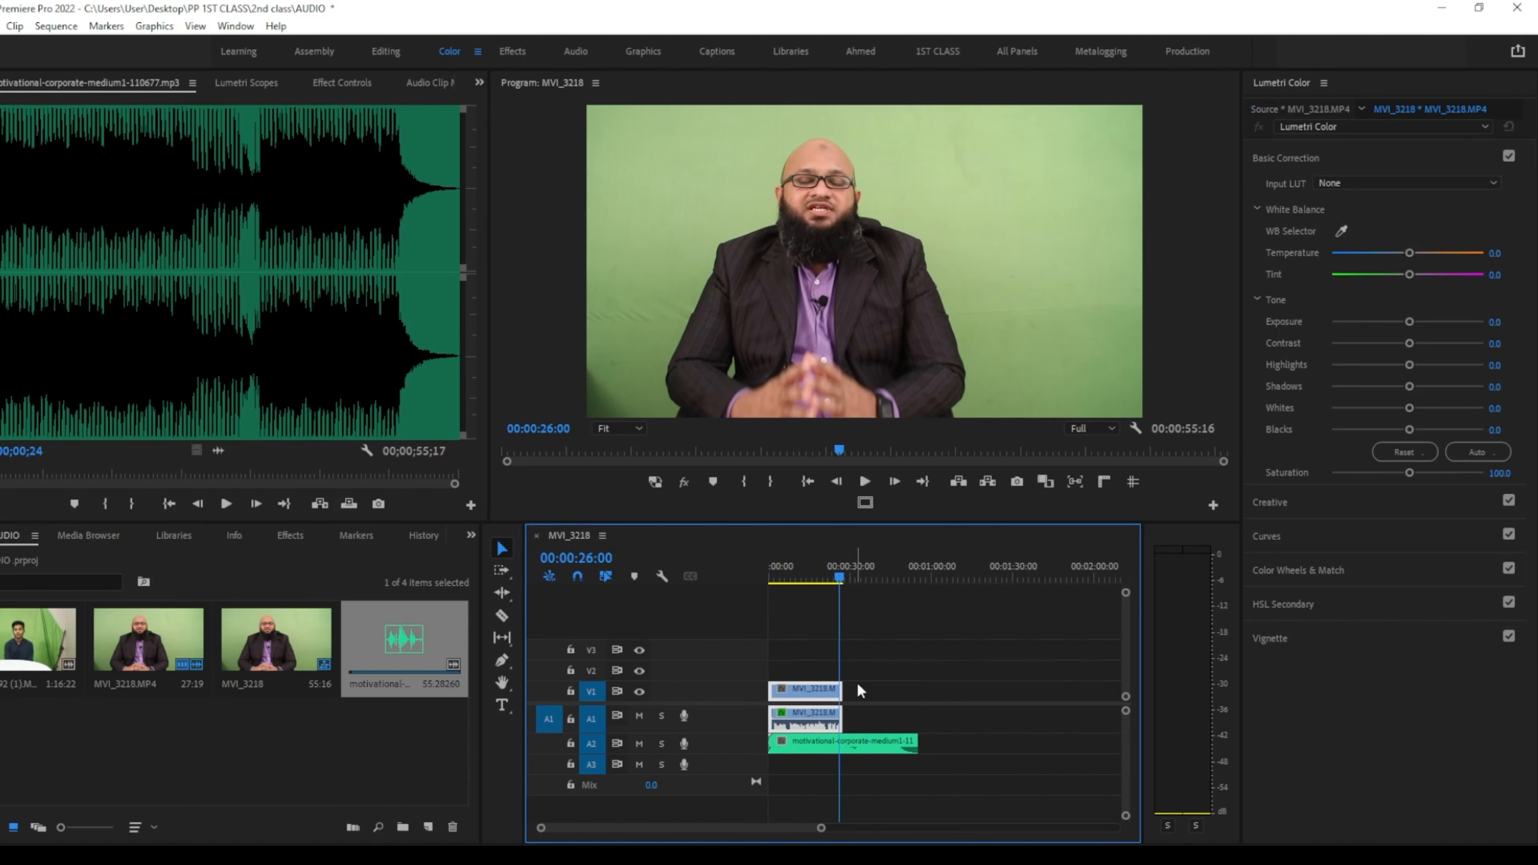
pyautogui.moveTo(838, 577); pyautogui.dragTo(533, 648)
pyautogui.moveTo(819, 829); pyautogui.dragTo(752, 838)
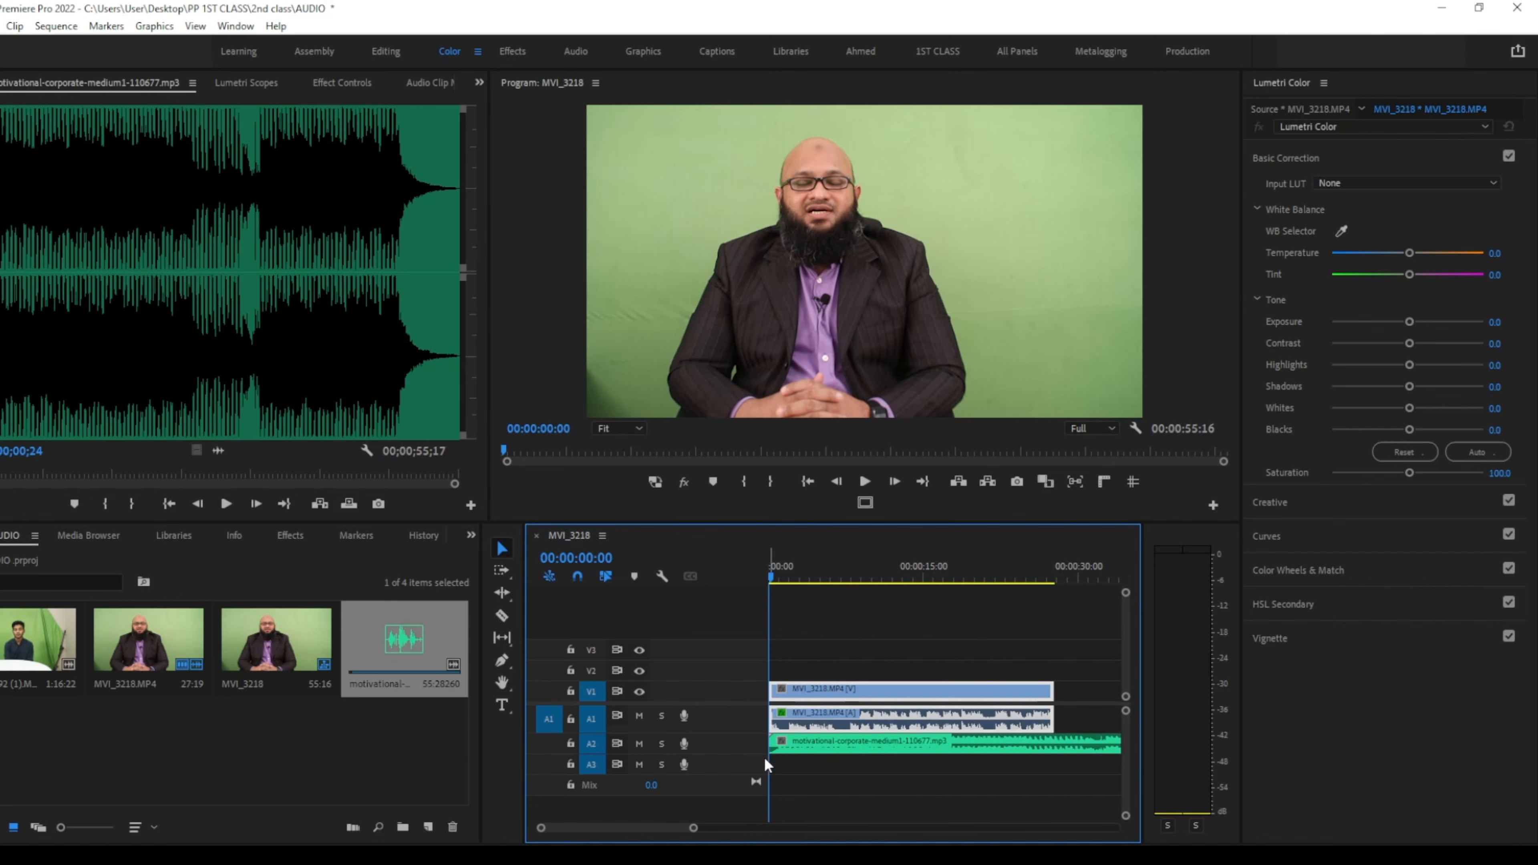
pyautogui.moveTo(757, 754); pyautogui.dragTo(759, 804)
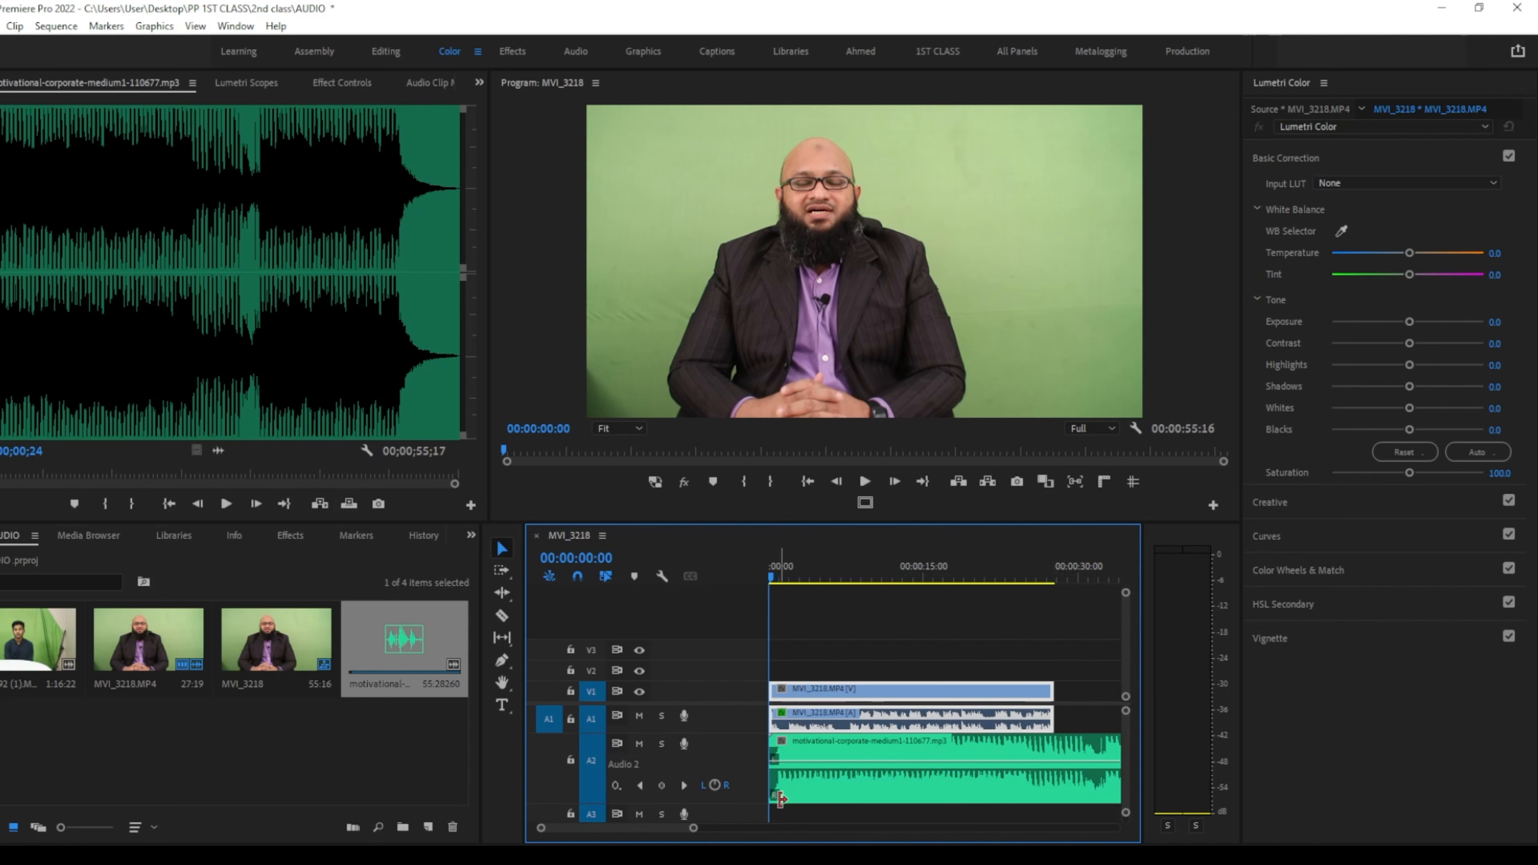
# Listen to the opening of the sequence and to the music's ending from about 50 seconds.
pyautogui.press('space')
pyautogui.press('space')
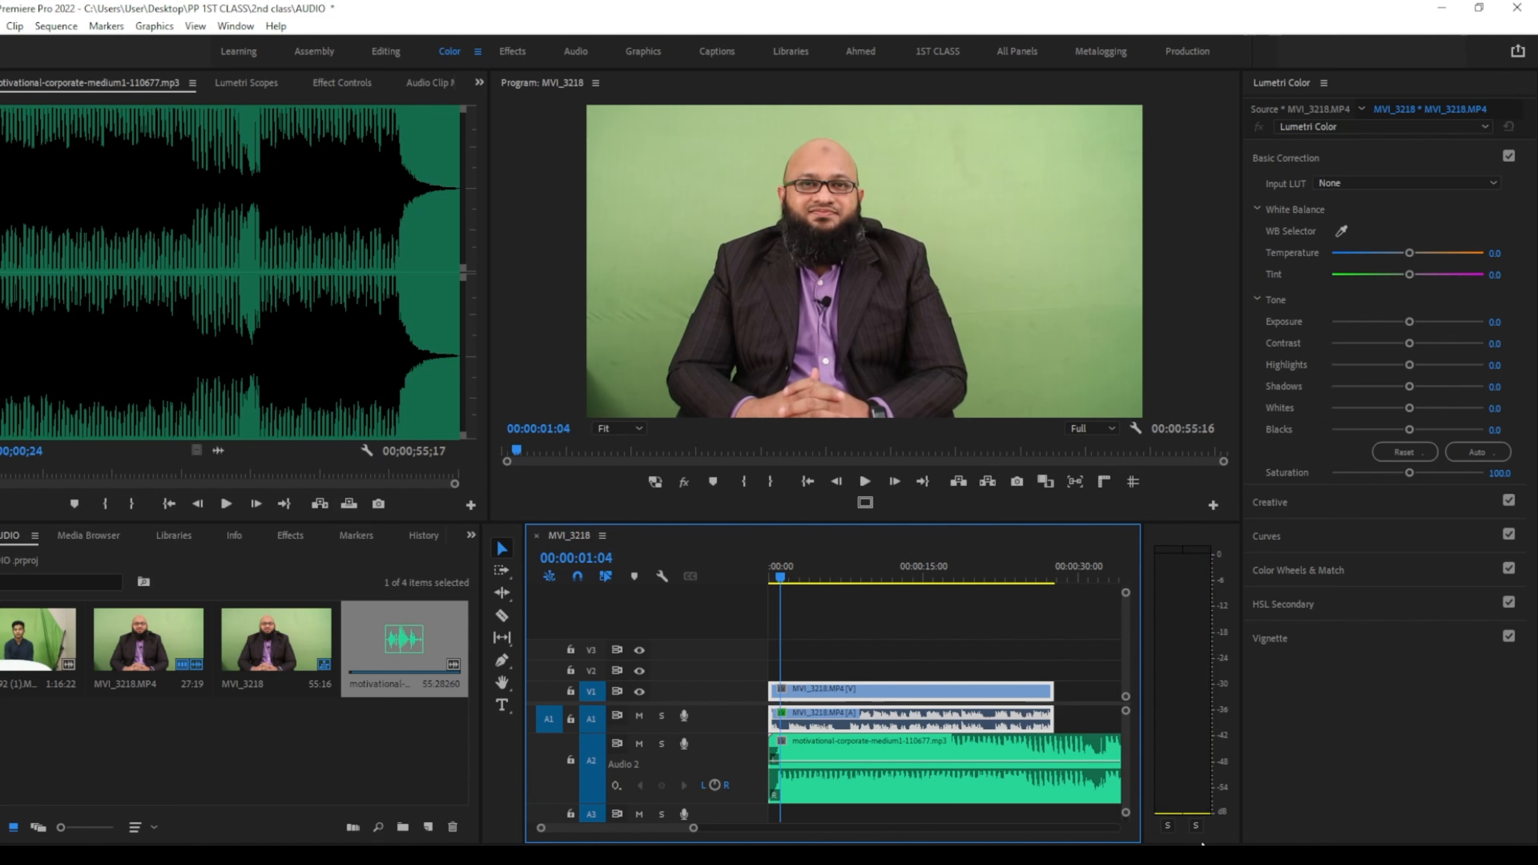
pyautogui.moveTo(690, 839); pyautogui.dragTo(757, 839)
pyautogui.moveTo(991, 577); pyautogui.dragTo(997, 583)
pyautogui.press('space')
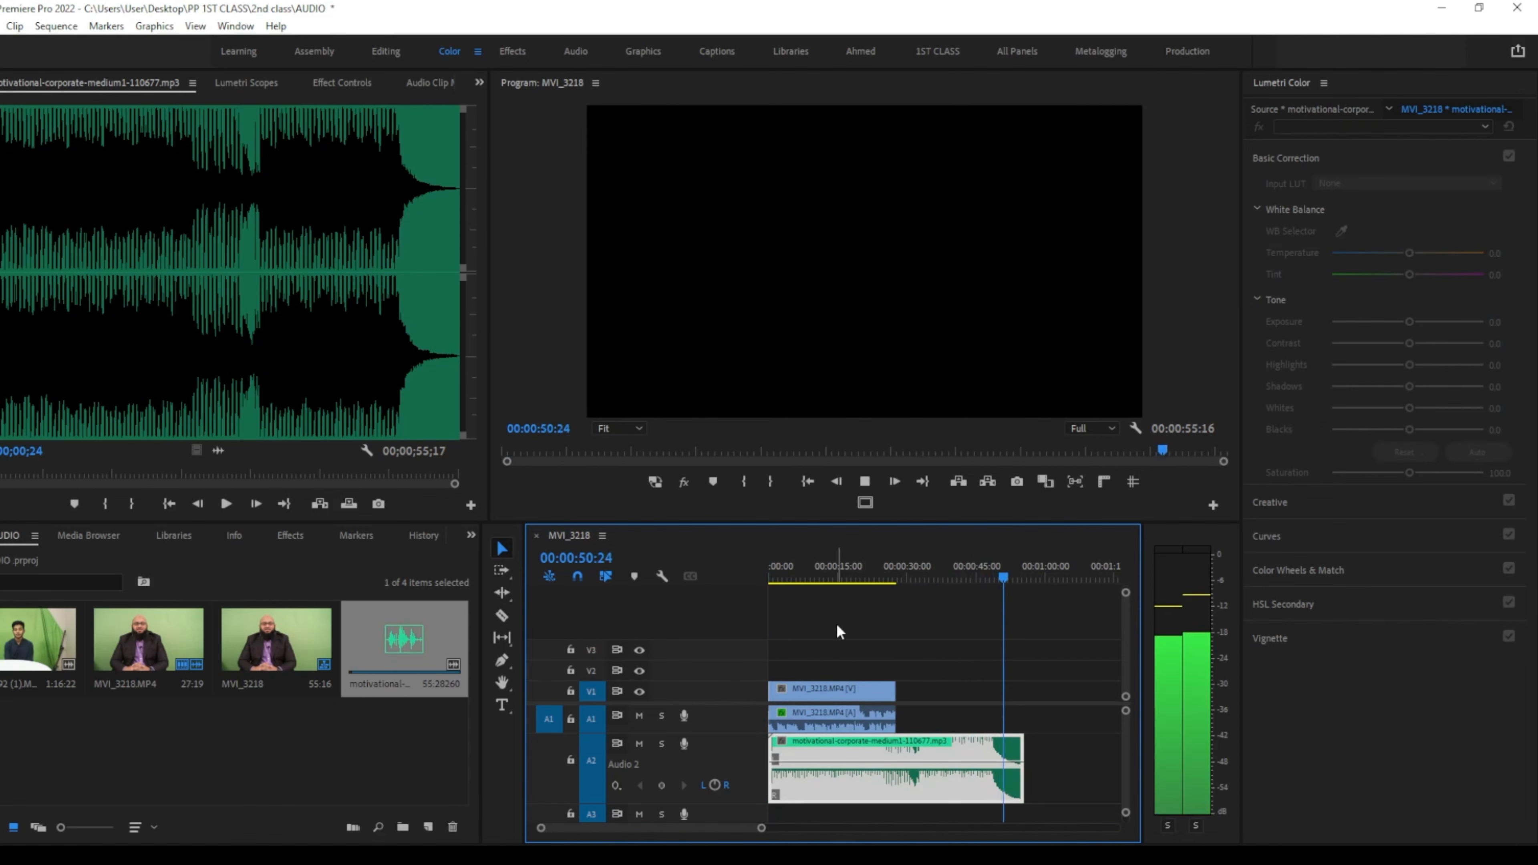
pyautogui.press('space')
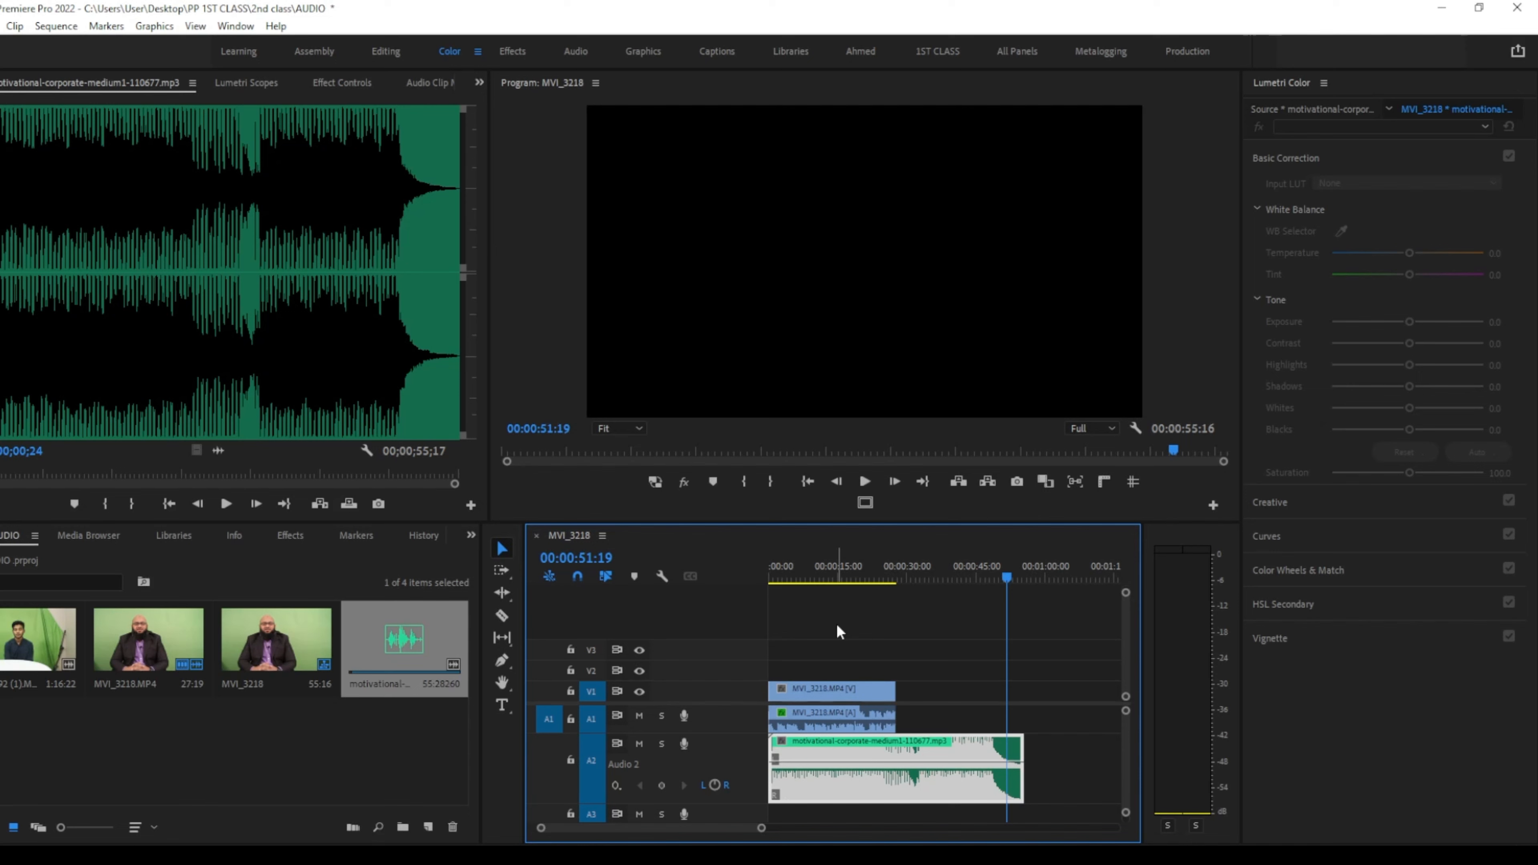
# Move the playhead to 00:00:27:04 near the video clip's end and select the music clip on A2.
pyautogui.moveTo(909, 573); pyautogui.dragTo(894, 572)
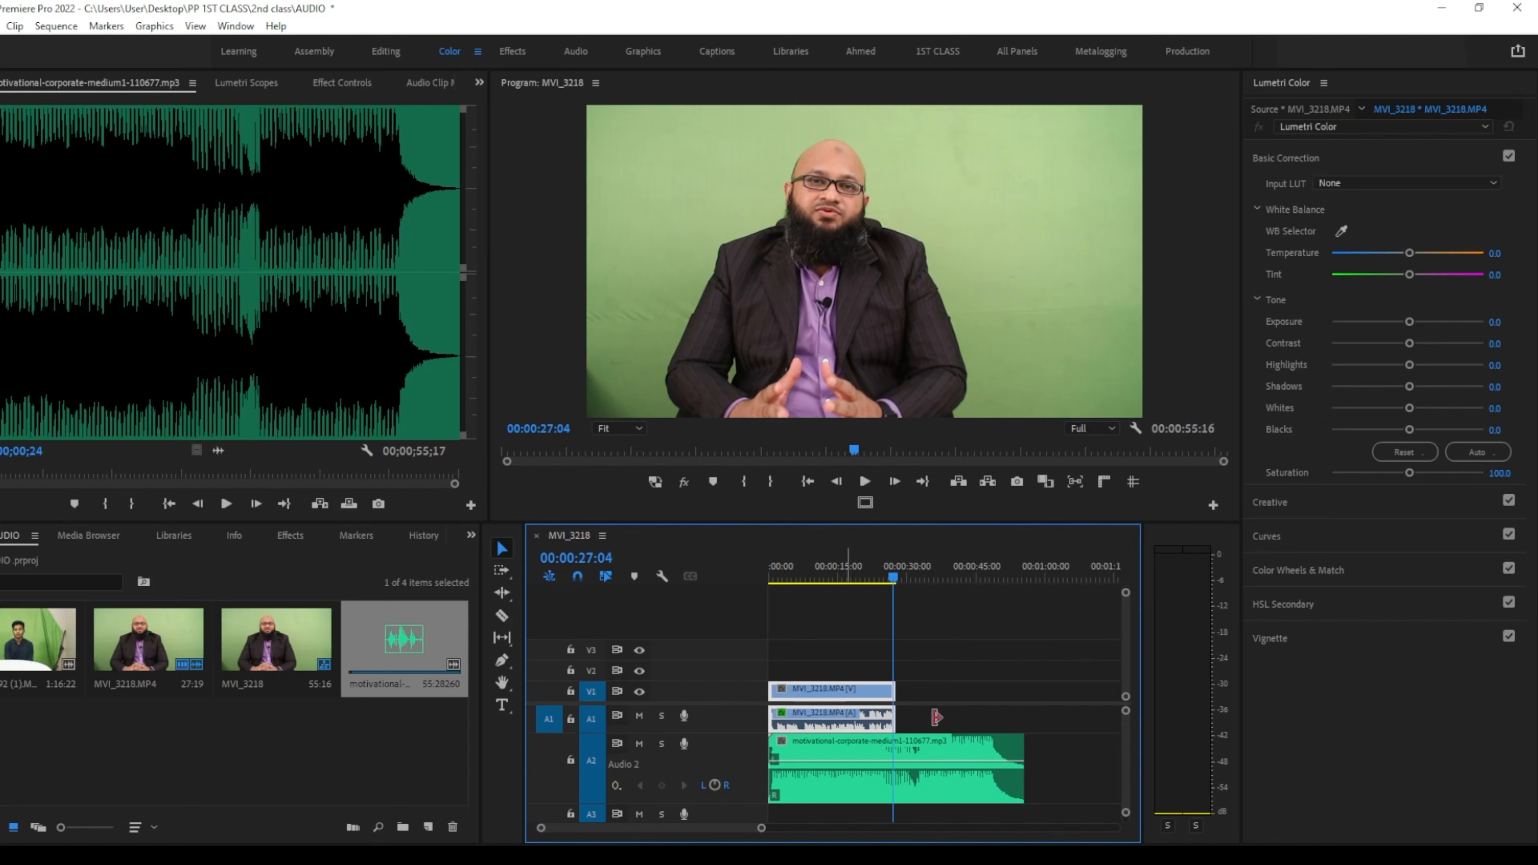
pyautogui.click(969, 777)
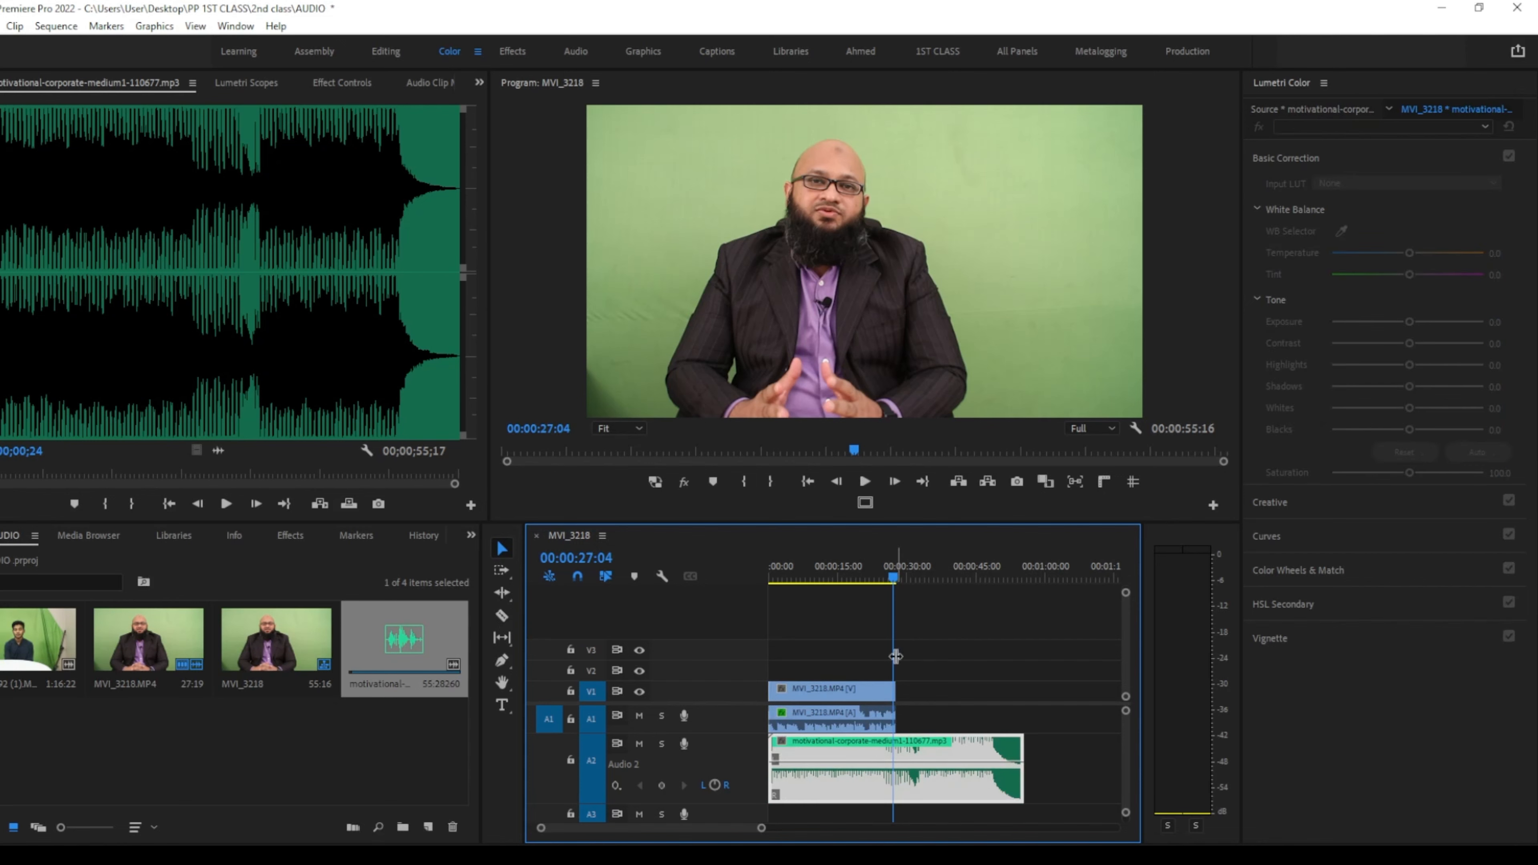
# Play the sequence from the start to hear how the music balances with the voice.
pyautogui.moveTo(892, 566); pyautogui.dragTo(770, 567)
pyautogui.press('space')
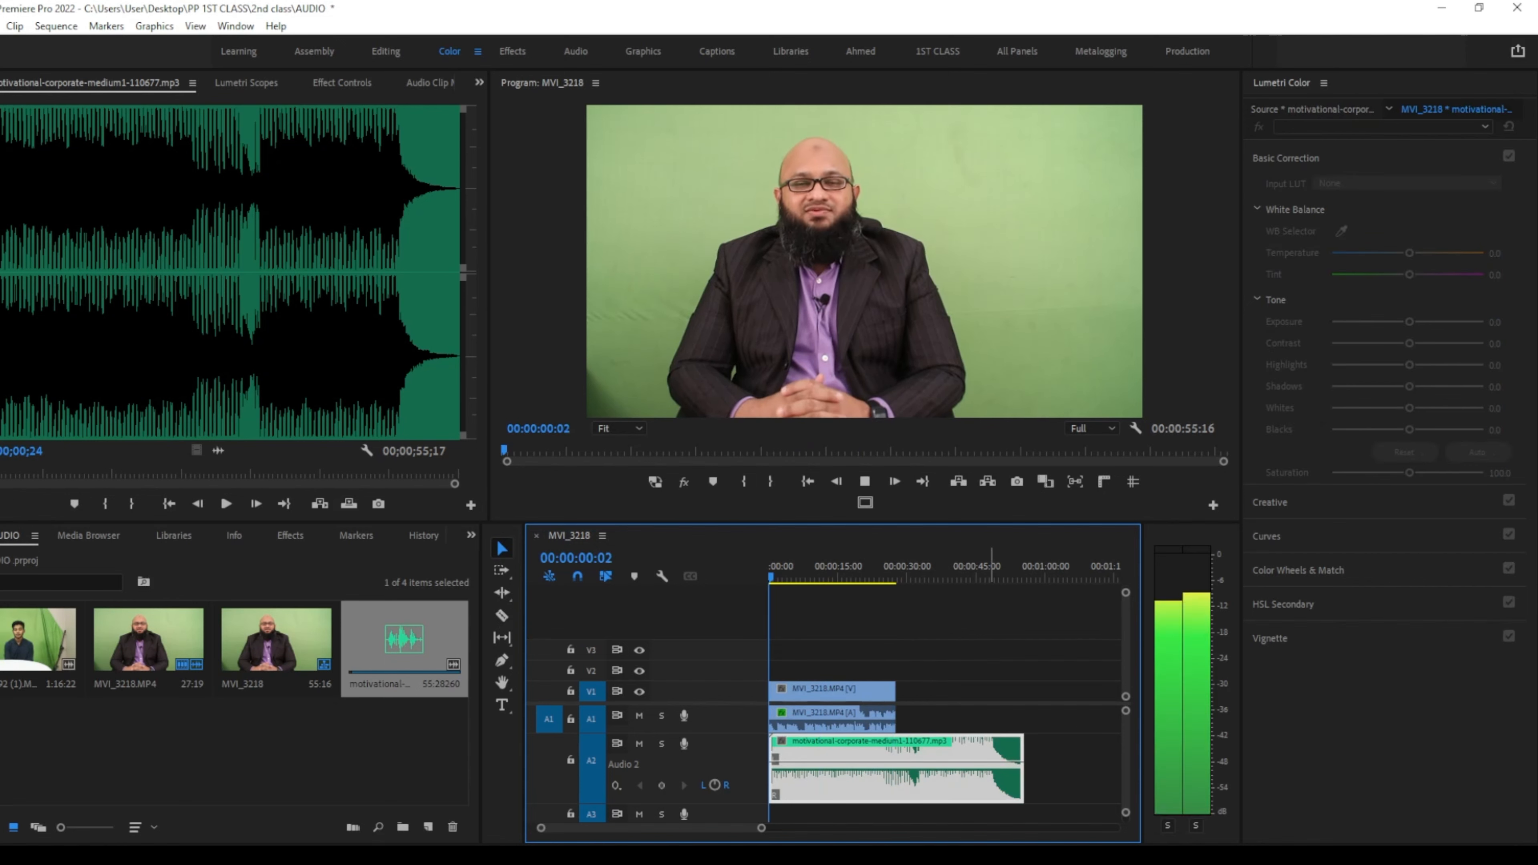
pyautogui.press('space')
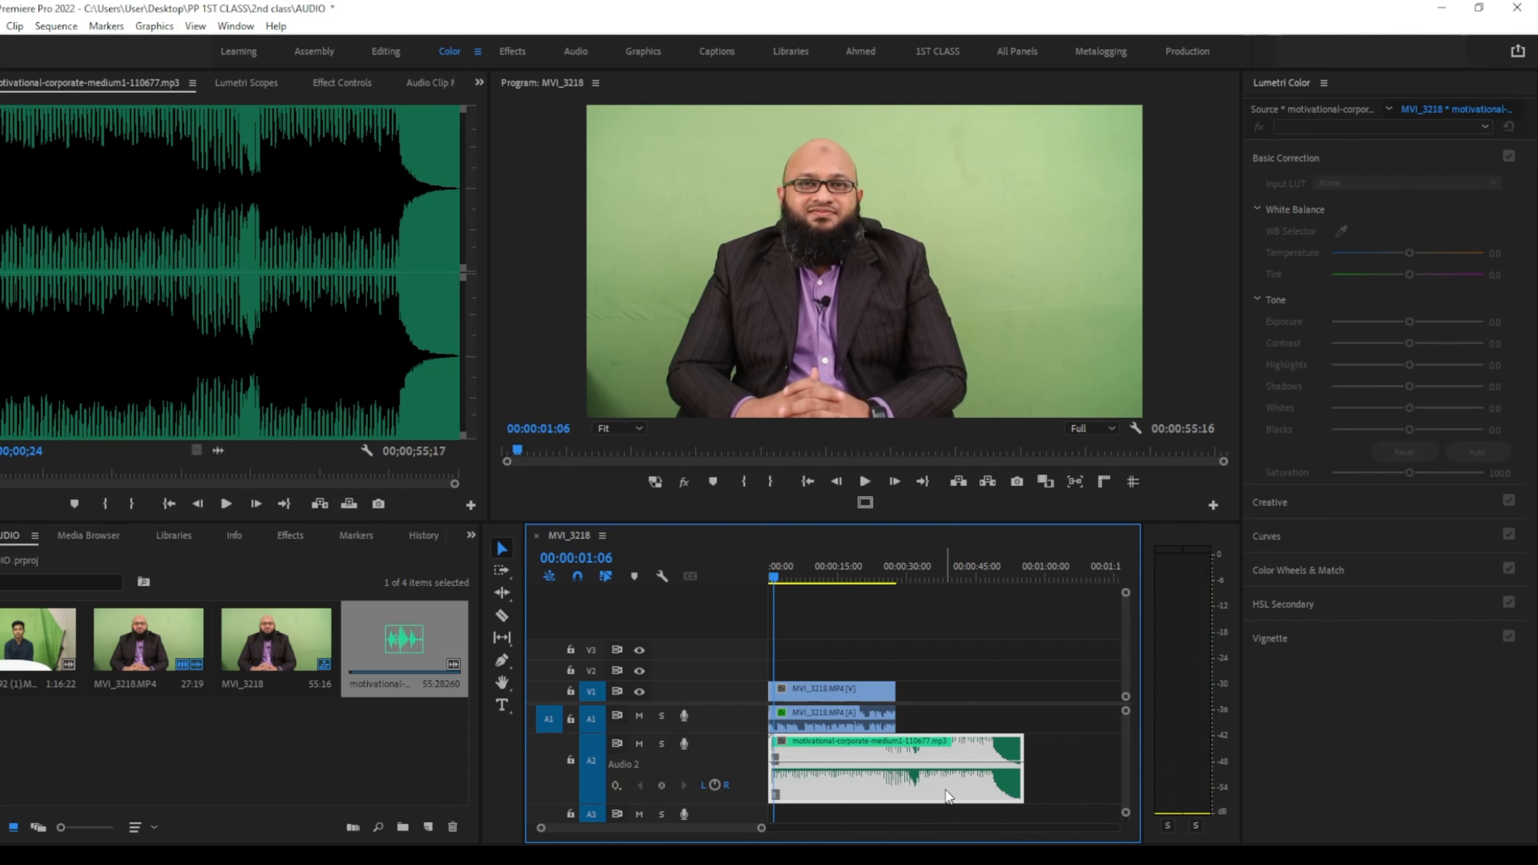
pyautogui.press('space')
pyautogui.press('space')
pyautogui.press('space')
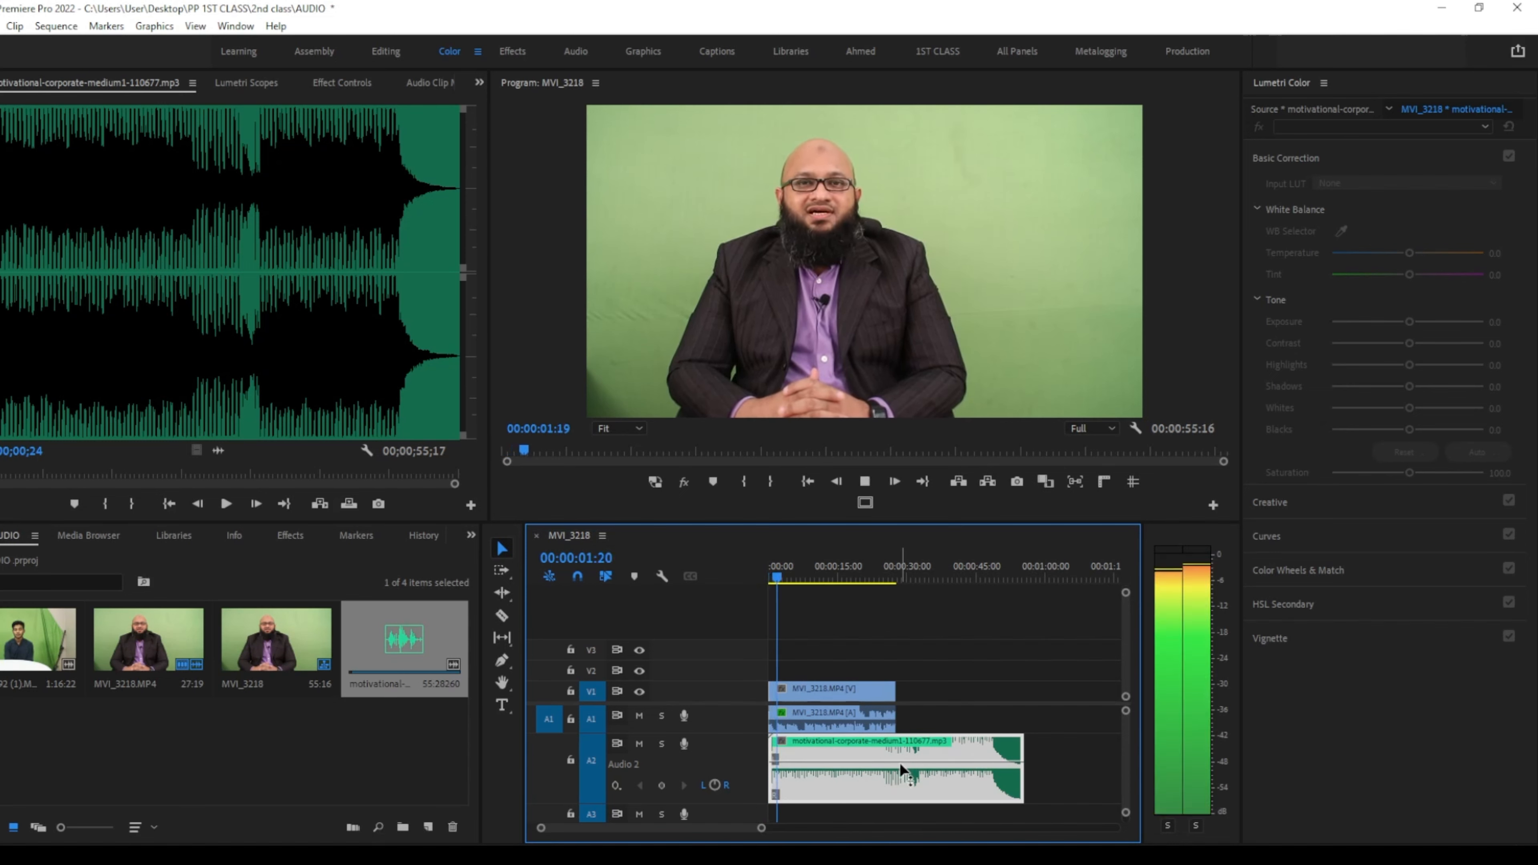
# Lower the volume of the music clip on A2 and play the sequence to hear the balance with the voice.
pyautogui.press('space')
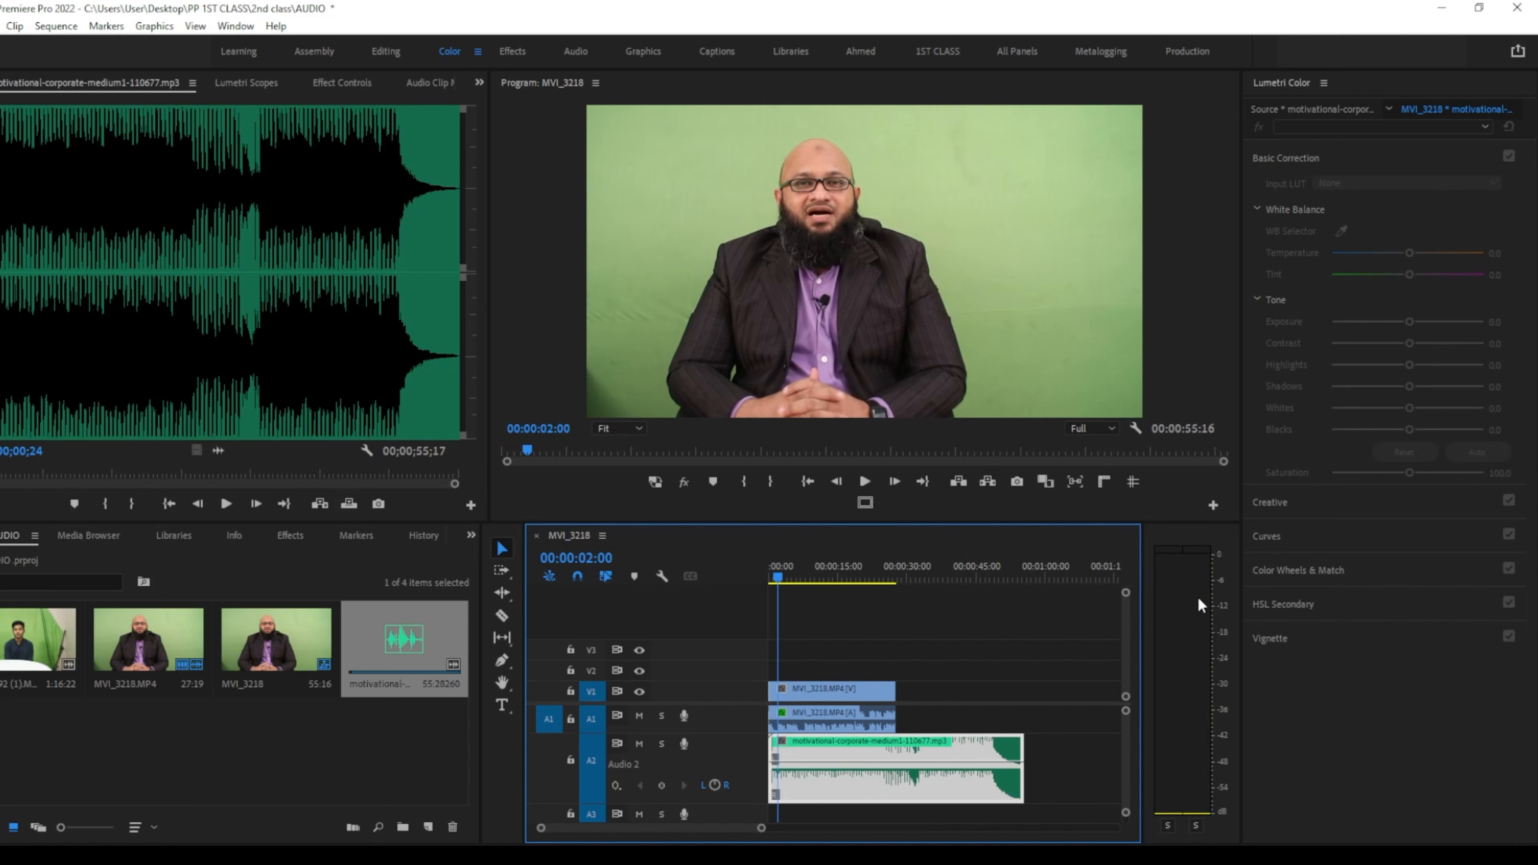
pyautogui.moveTo(888, 762); pyautogui.dragTo(888, 770)
pyautogui.press('space')
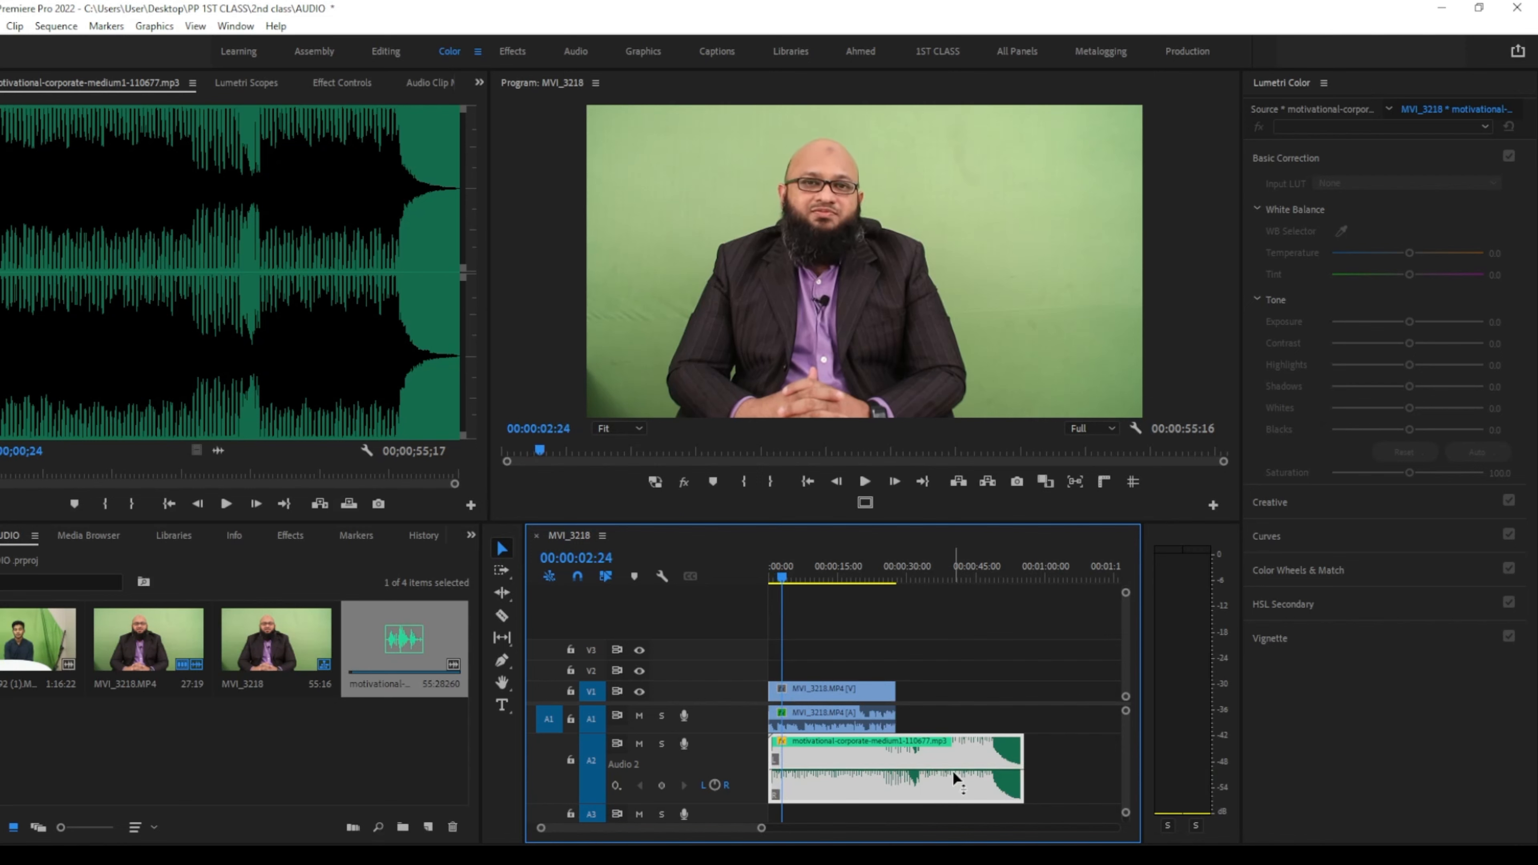
# Split the music on A2 at 00:00:21:10, then trim the second piece's start and move it earlier to about 00:00:16:18.
pyautogui.moveTo(883, 565)
pyautogui.mouseDown()
pyautogui.moveTo(896, 568)
pyautogui.moveTo(866, 575)
pyautogui.mouseUp()
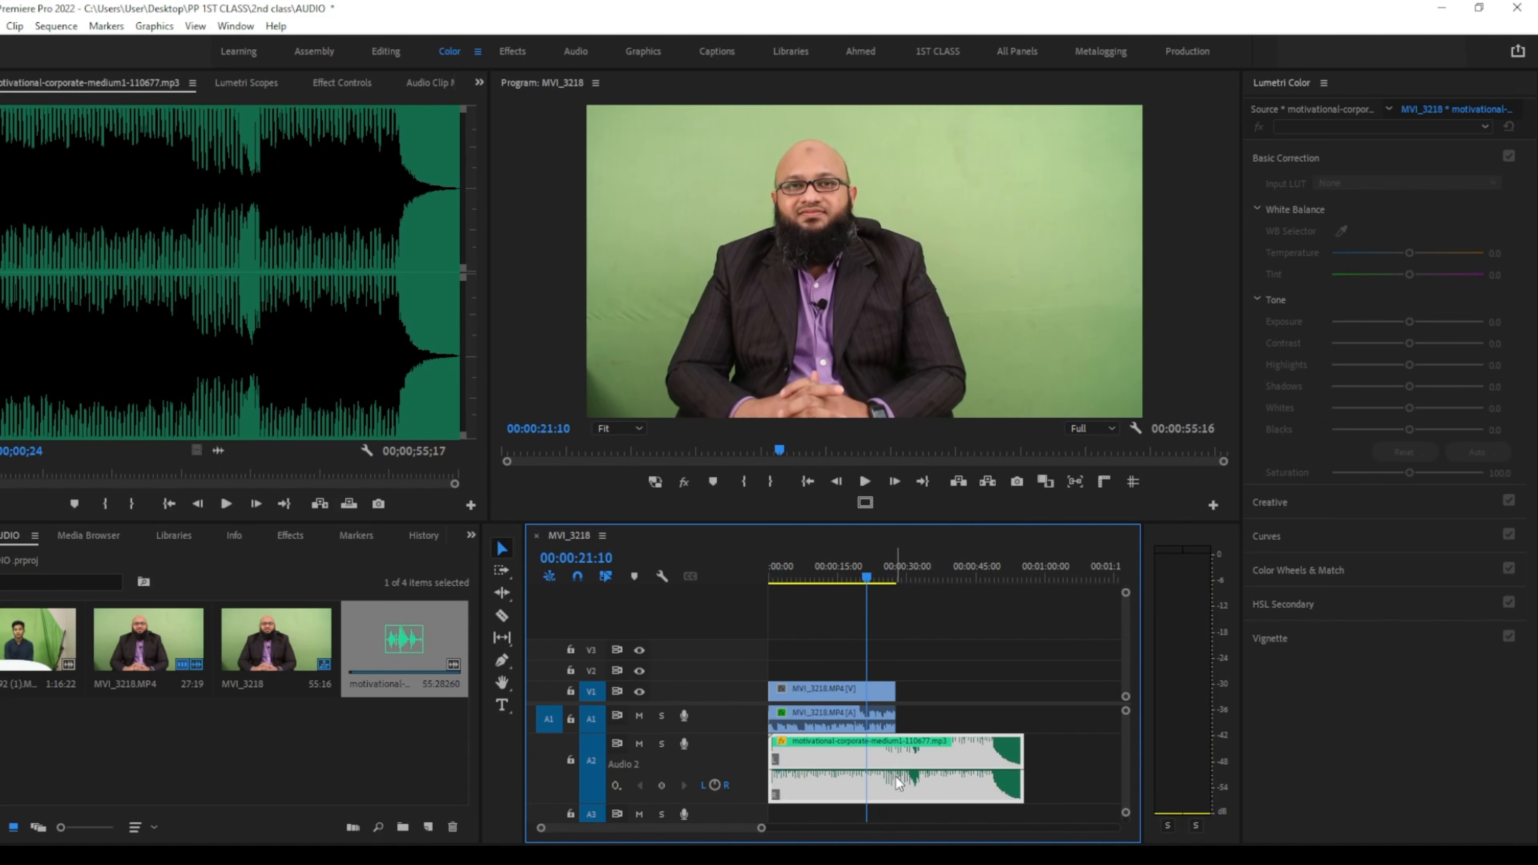
pyautogui.hotkey('ctrl', 'k')
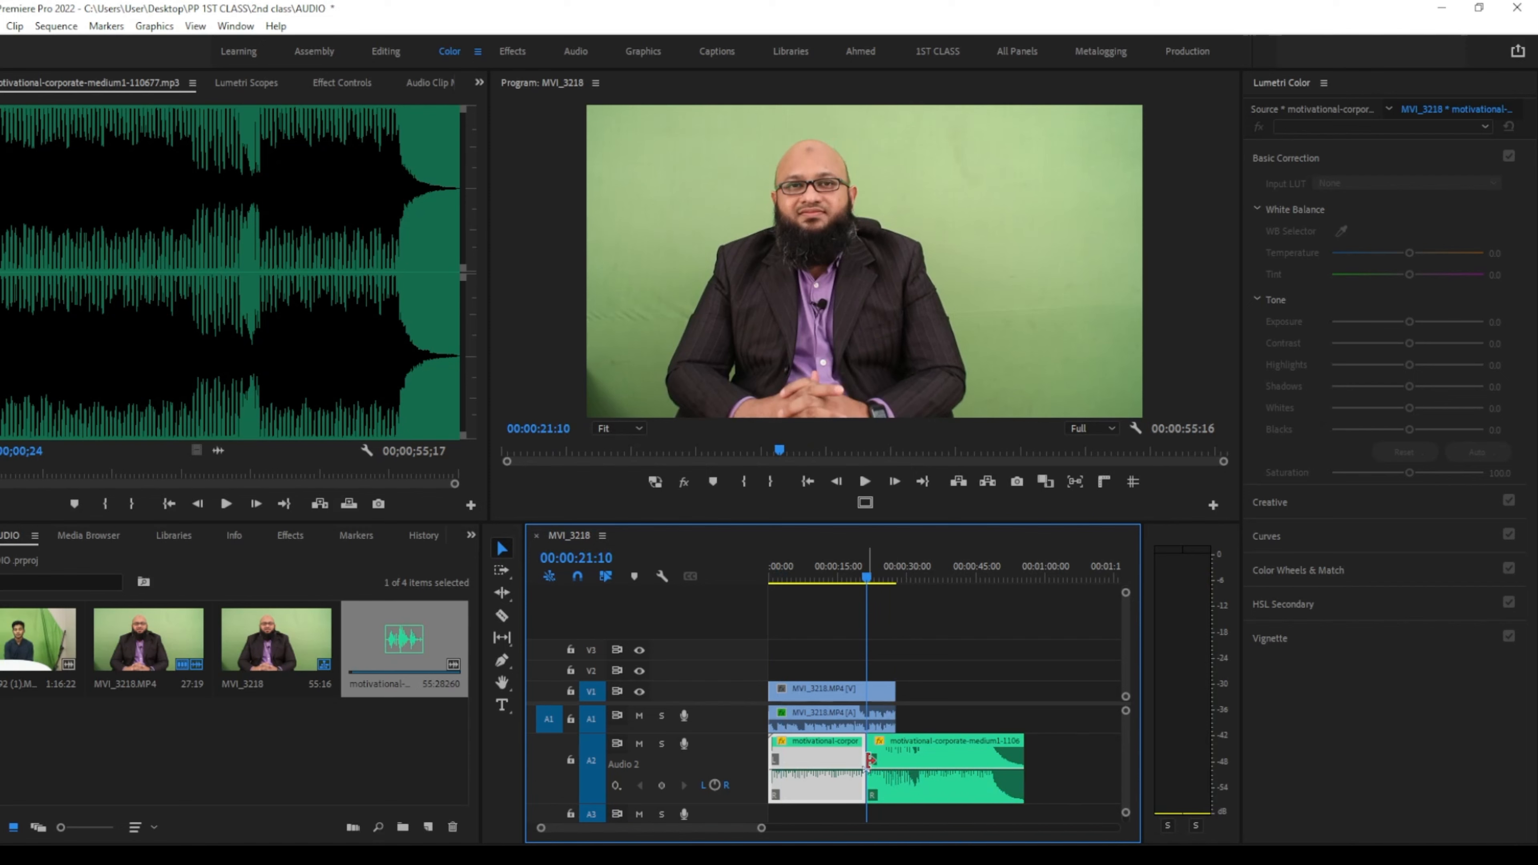
pyautogui.moveTo(865, 759); pyautogui.dragTo(906, 760)
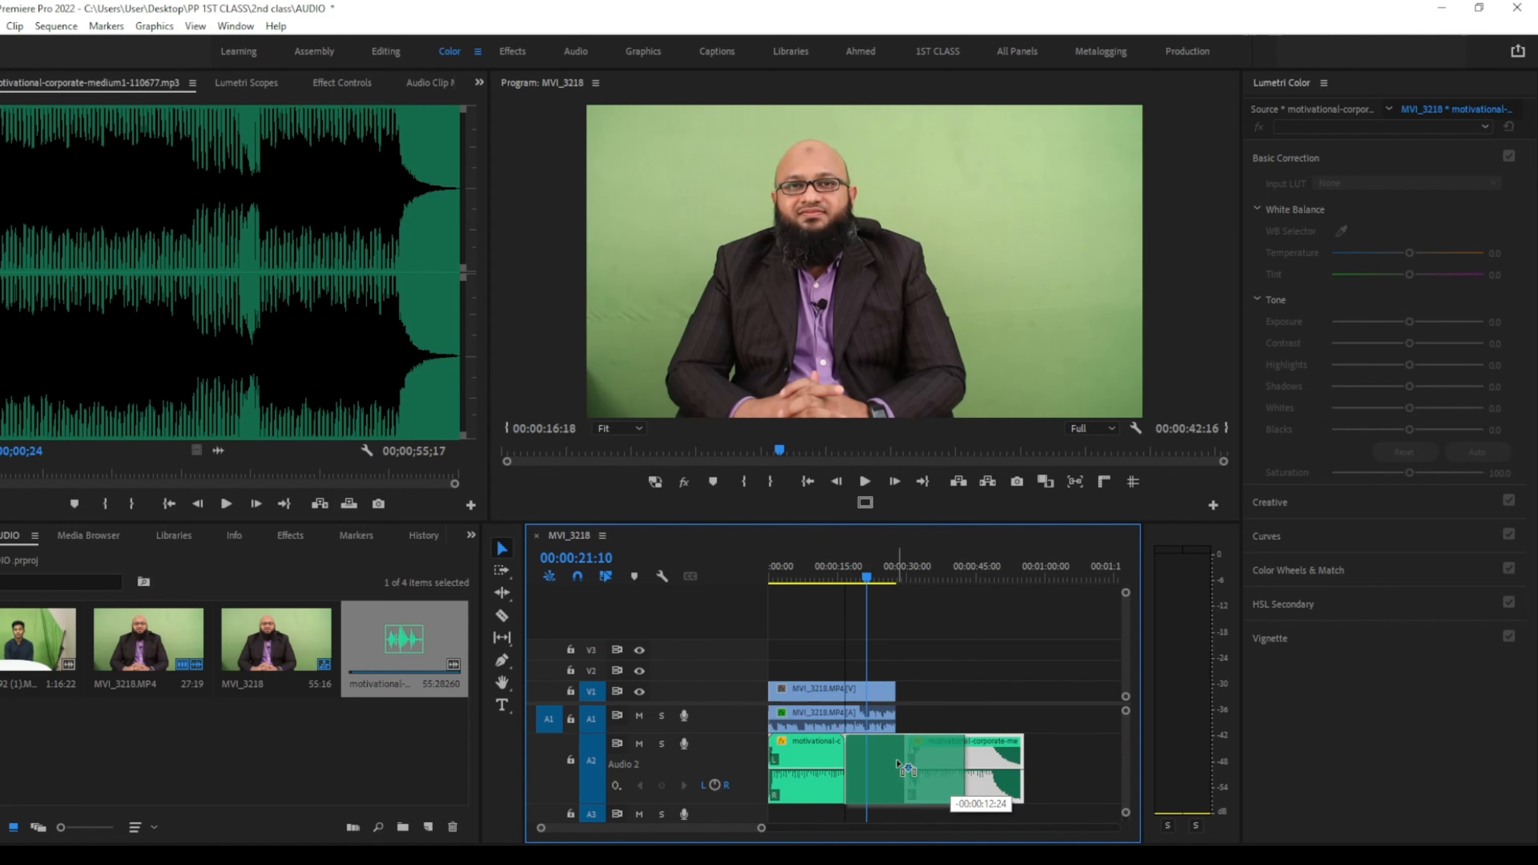
pyautogui.click(1034, 795)
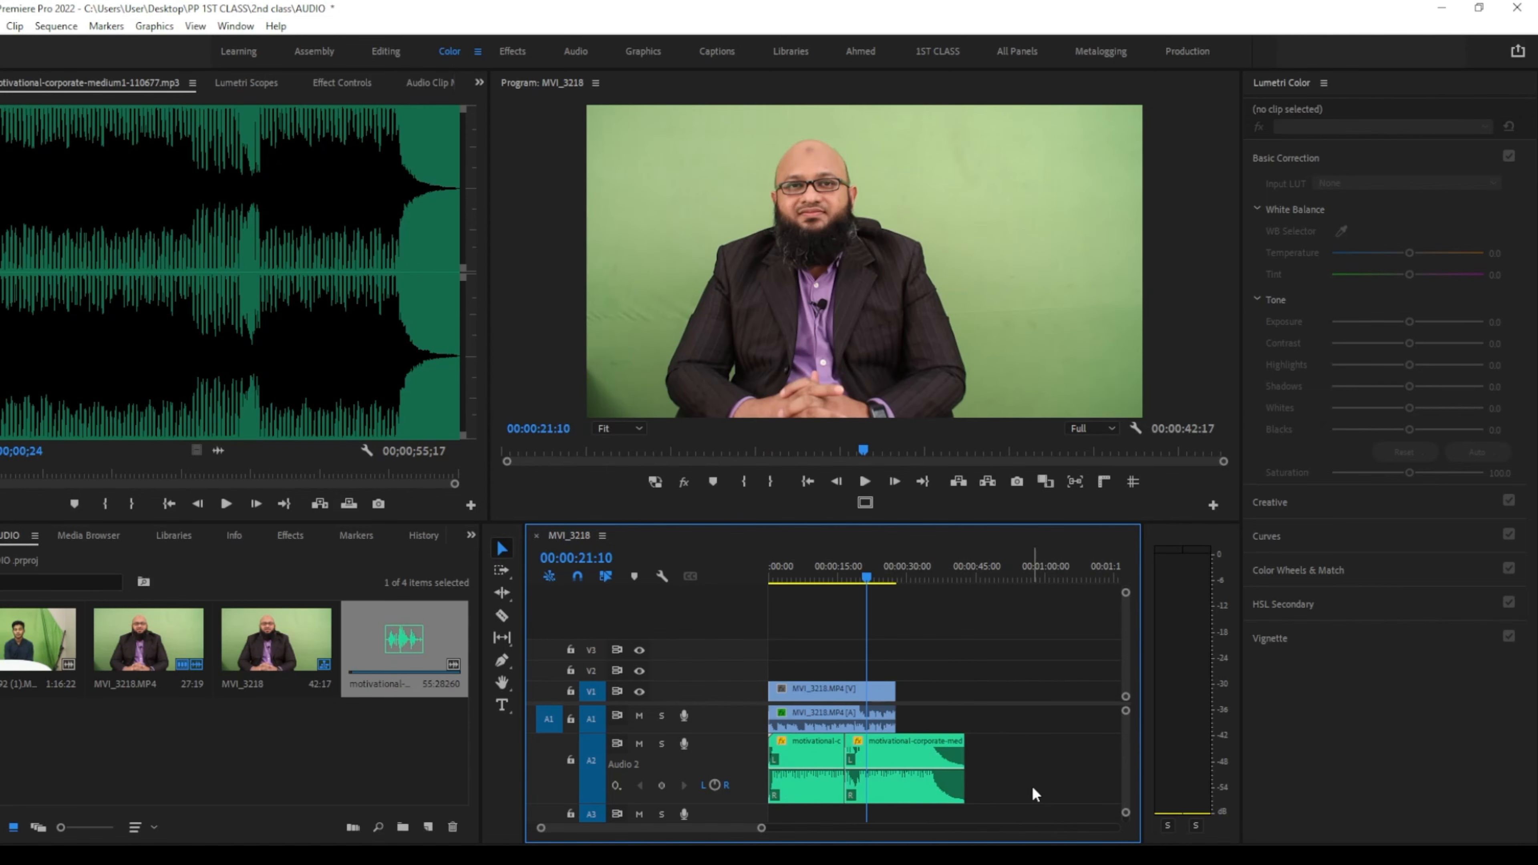
# Trim the first music piece's end to about 10 seconds, then trim the second piece's start and move it to about 12.5 seconds.
pyautogui.press('`')
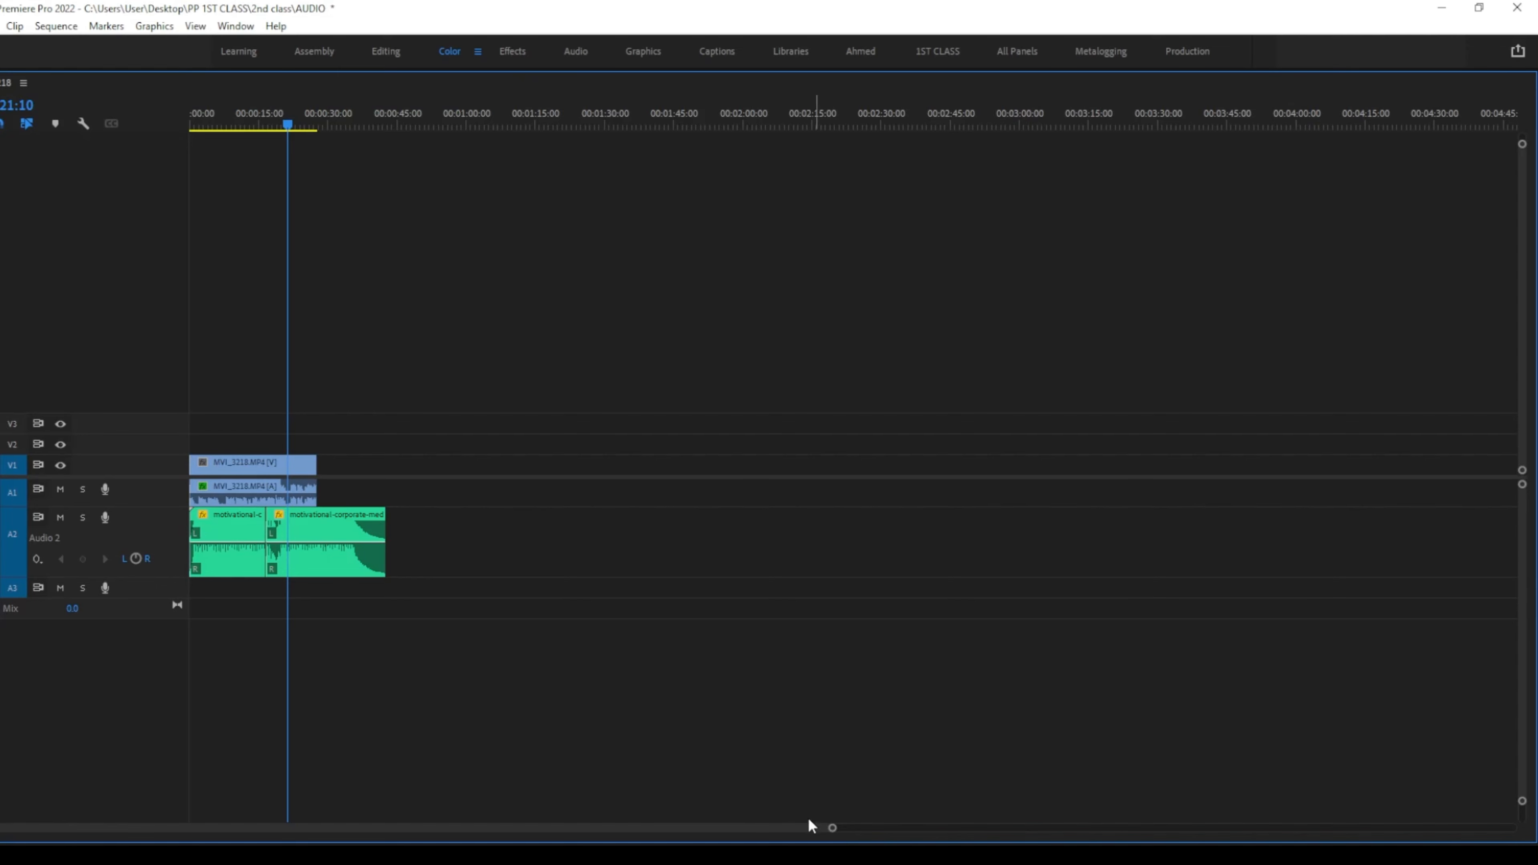
pyautogui.moveTo(833, 835); pyautogui.dragTo(290, 829)
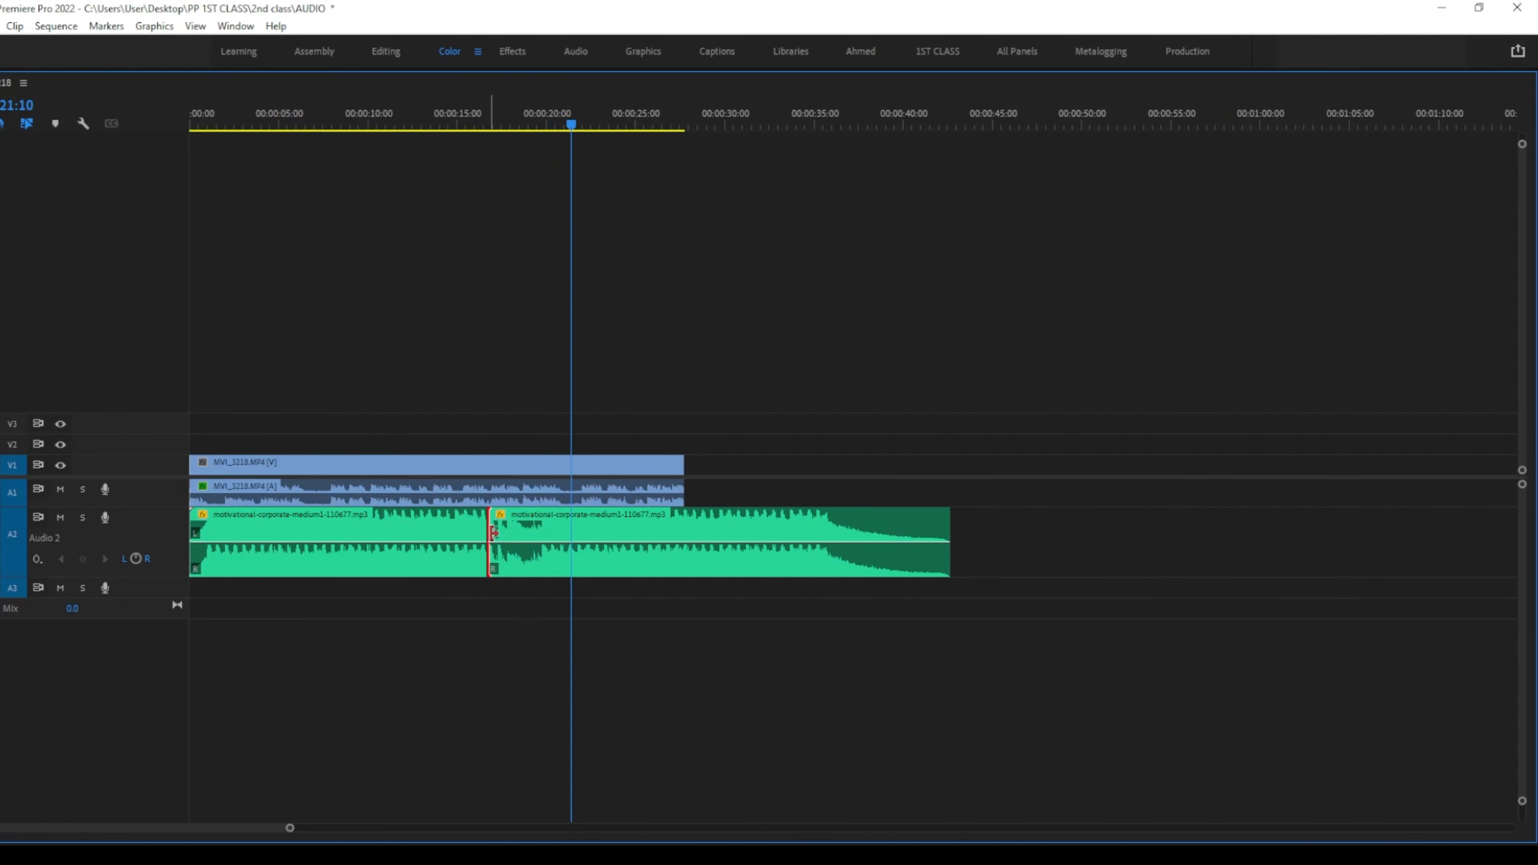
pyautogui.moveTo(490, 541); pyautogui.dragTo(584, 544)
pyautogui.click(419, 550)
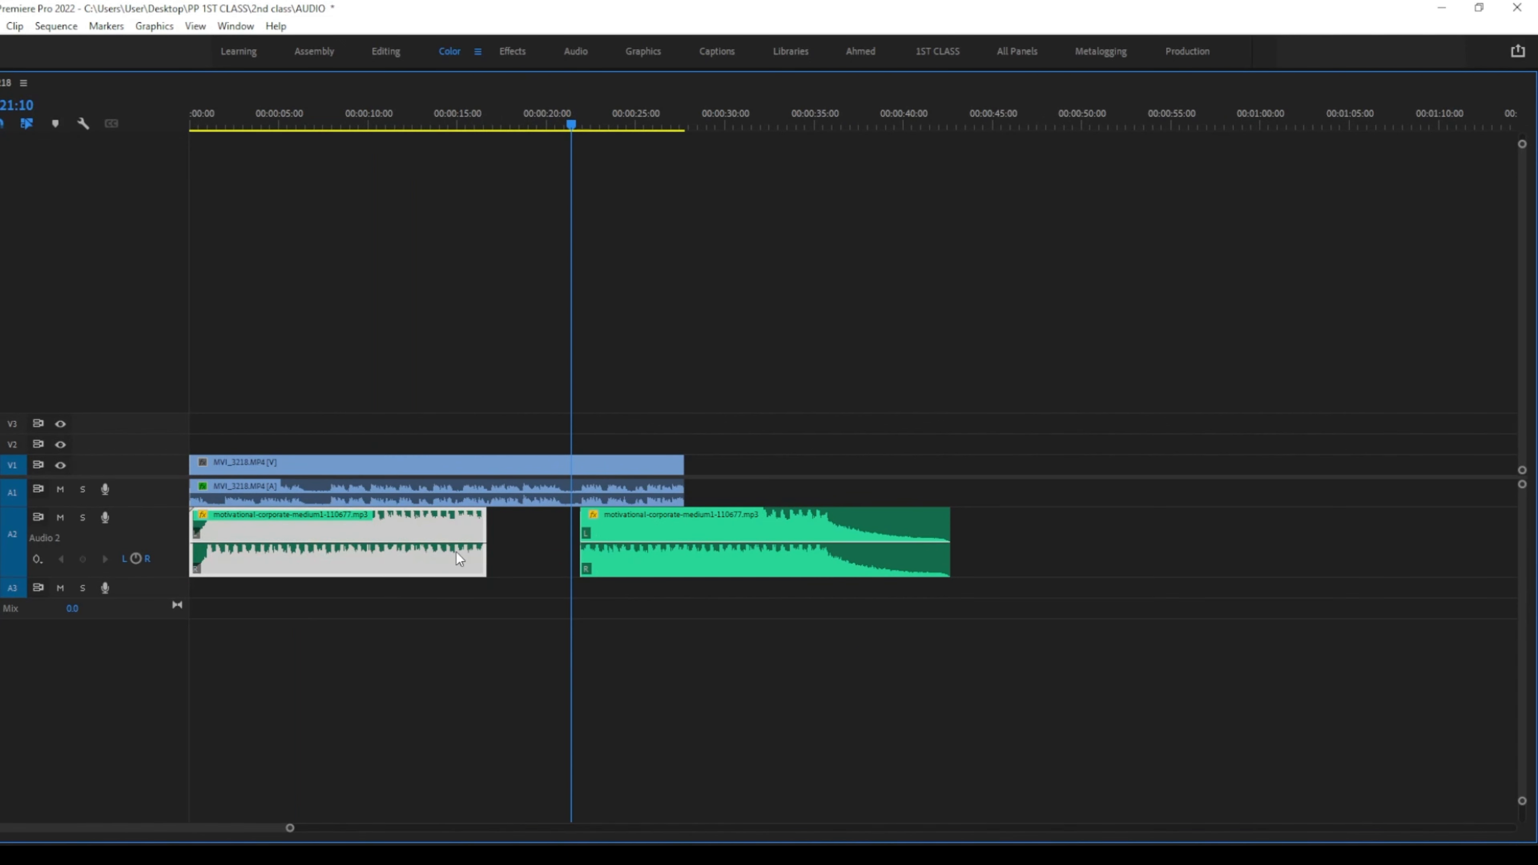
pyautogui.moveTo(484, 536); pyautogui.dragTo(372, 541)
pyautogui.moveTo(690, 542); pyautogui.dragTo(525, 543)
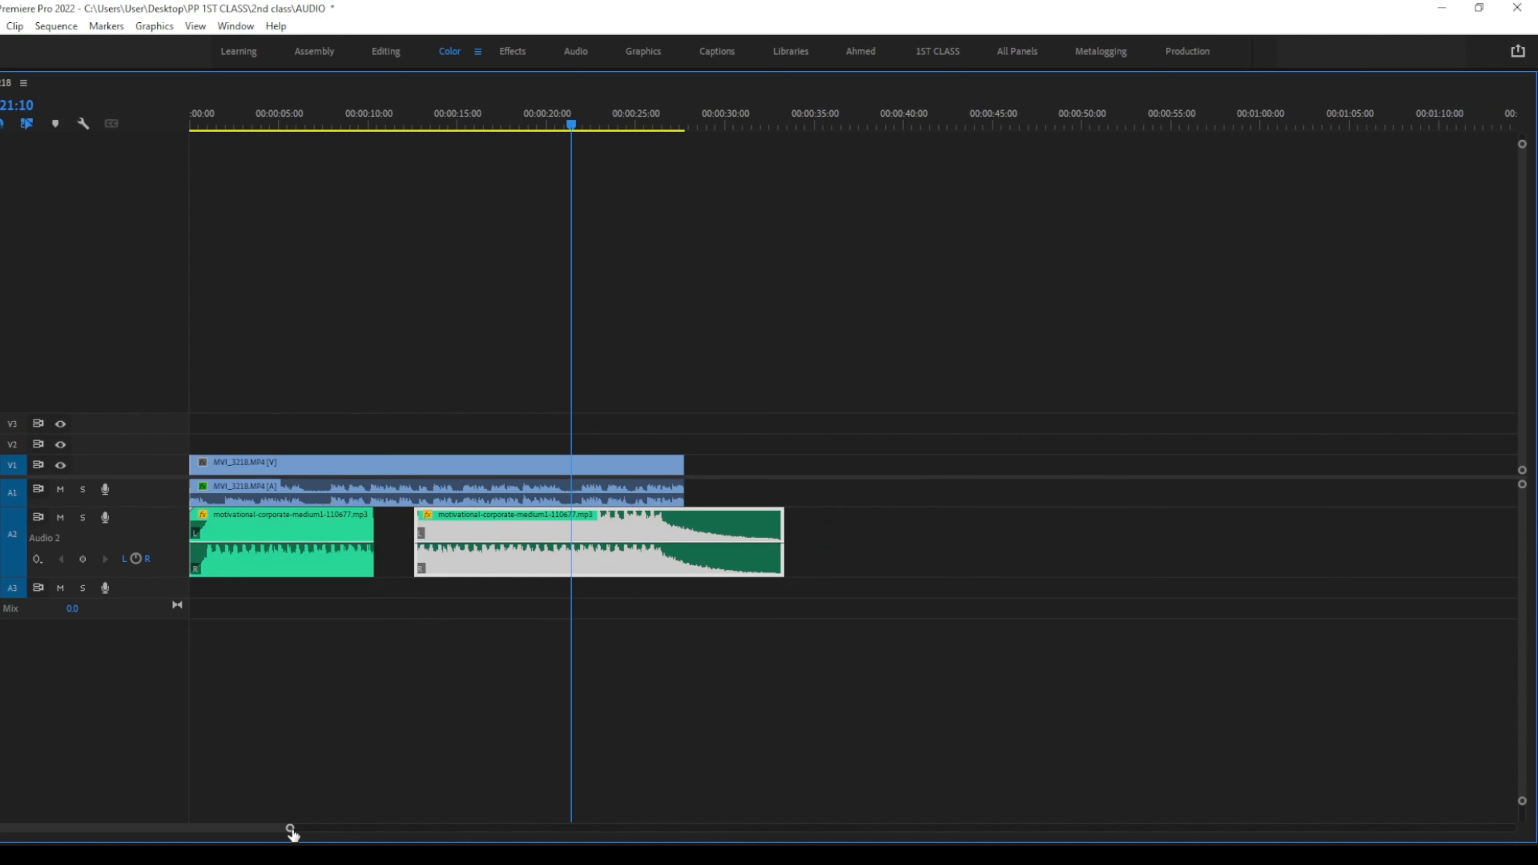
# Shorten the second music piece, align its end with the video clip's end, and close the gap between the pieces at about 11 seconds.
pyautogui.moveTo(291, 828); pyautogui.dragTo(337, 829)
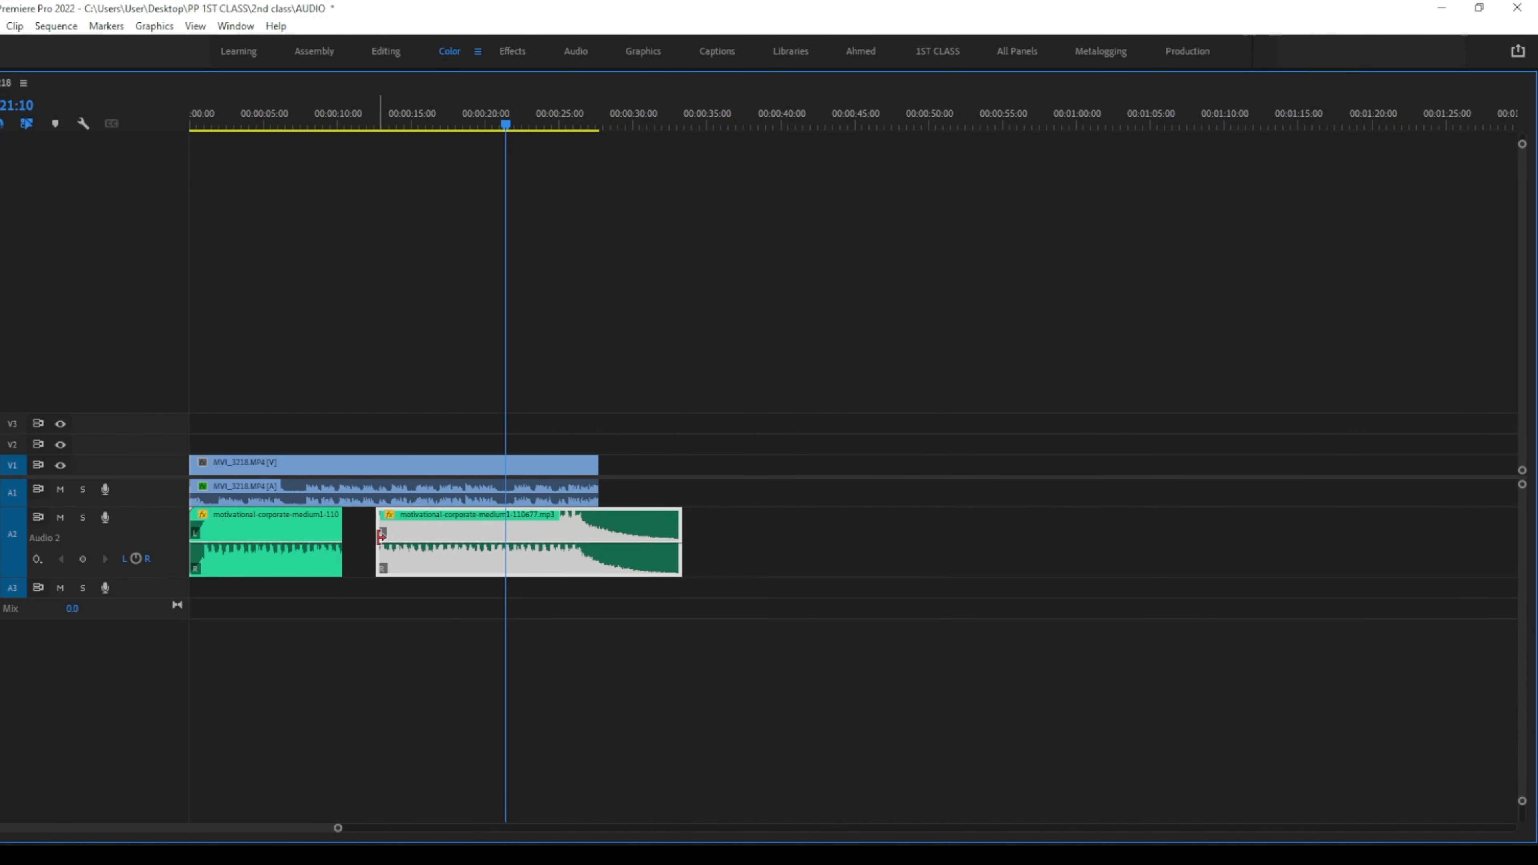
pyautogui.moveTo(381, 542); pyautogui.dragTo(495, 539)
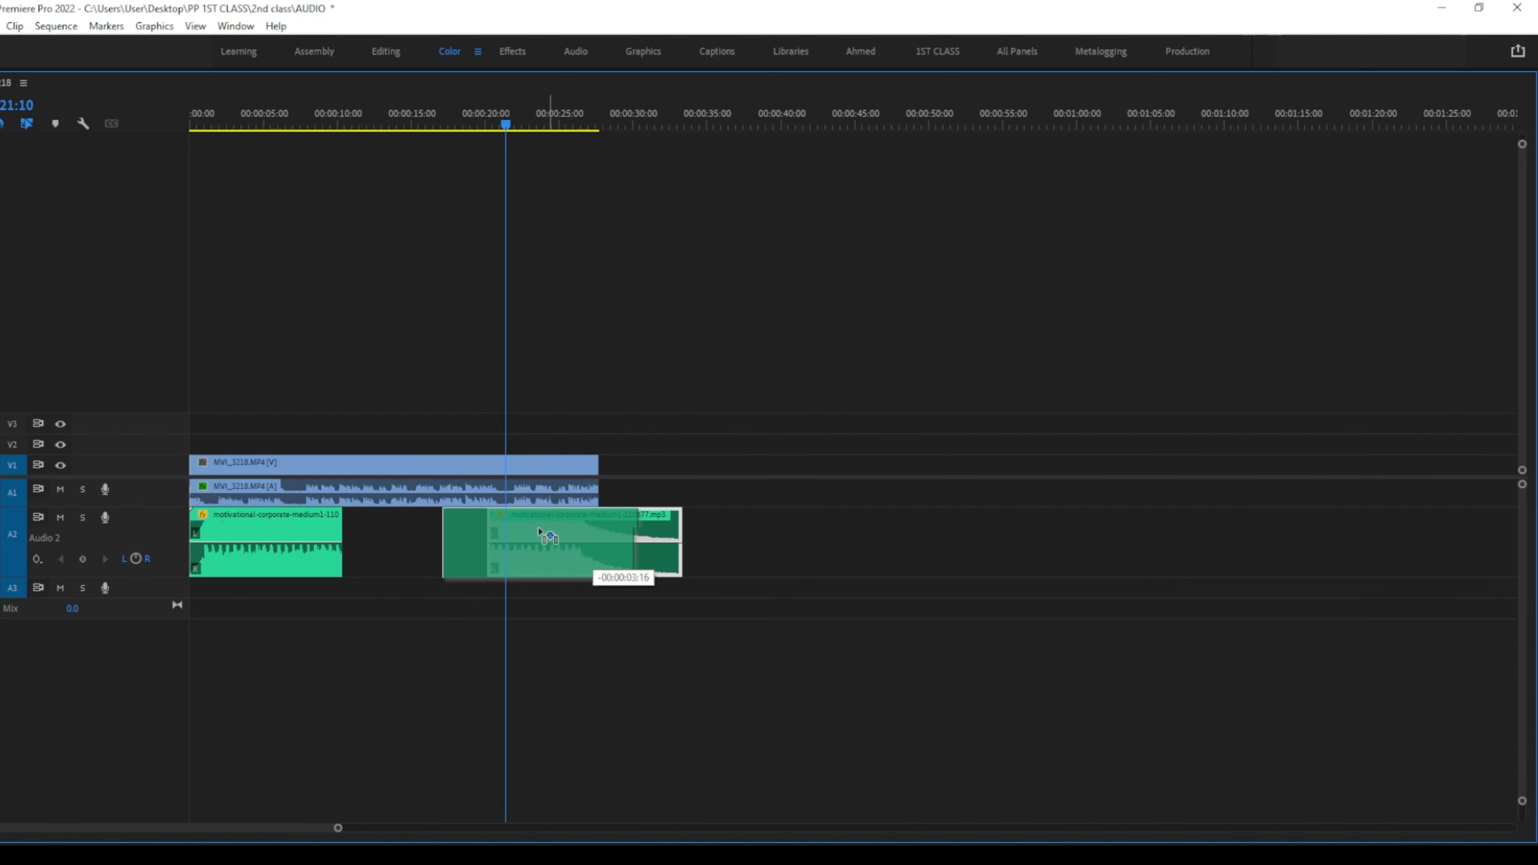
pyautogui.moveTo(594, 533); pyautogui.dragTo(507, 533)
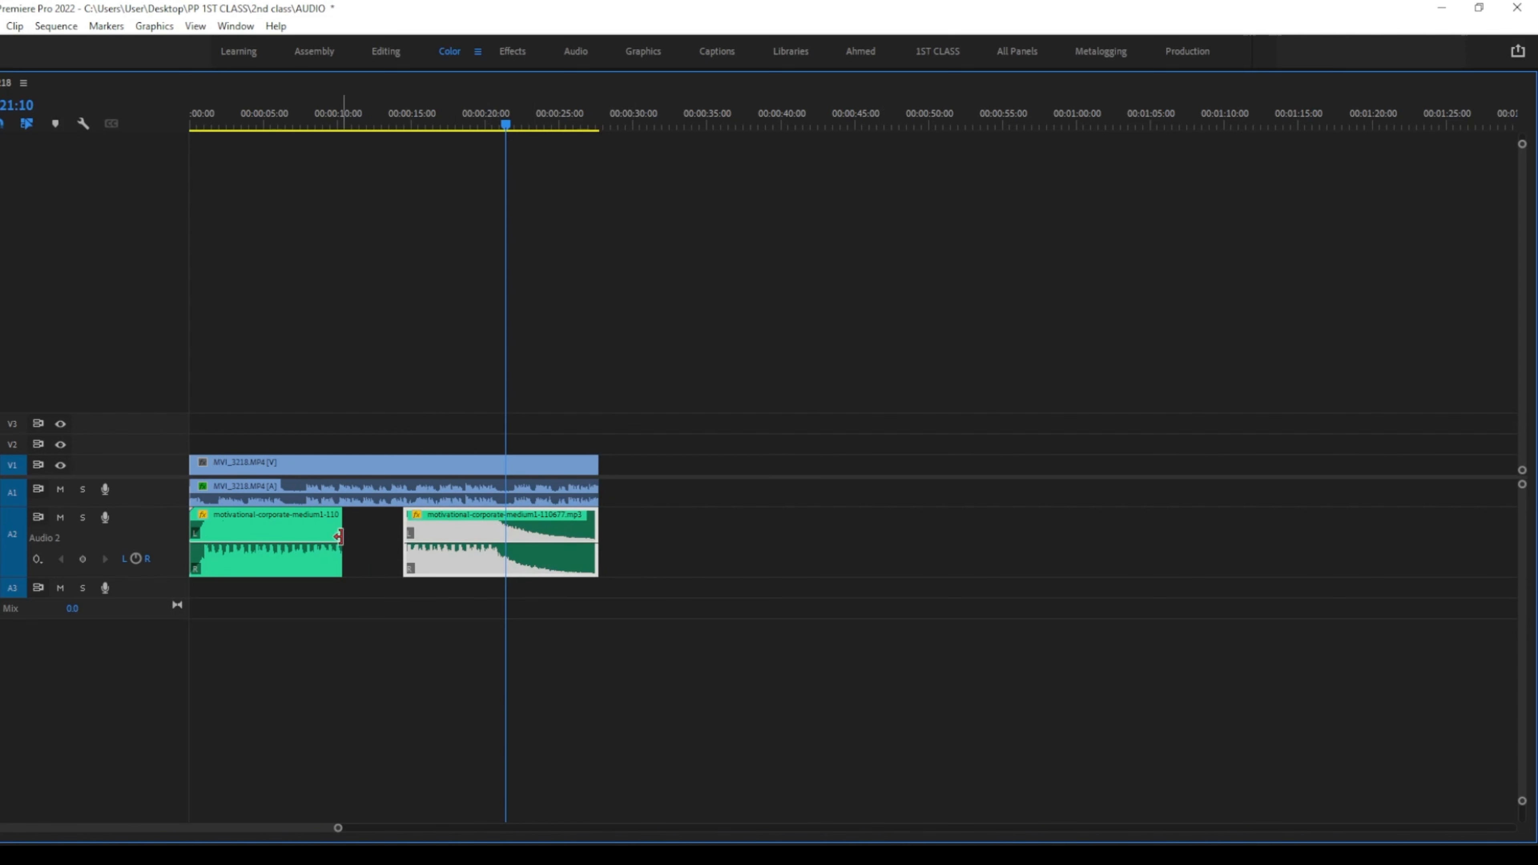
pyautogui.moveTo(342, 538)
pyautogui.mouseDown()
pyautogui.moveTo(399, 533)
pyautogui.moveTo(359, 533)
pyautogui.mouseUp()
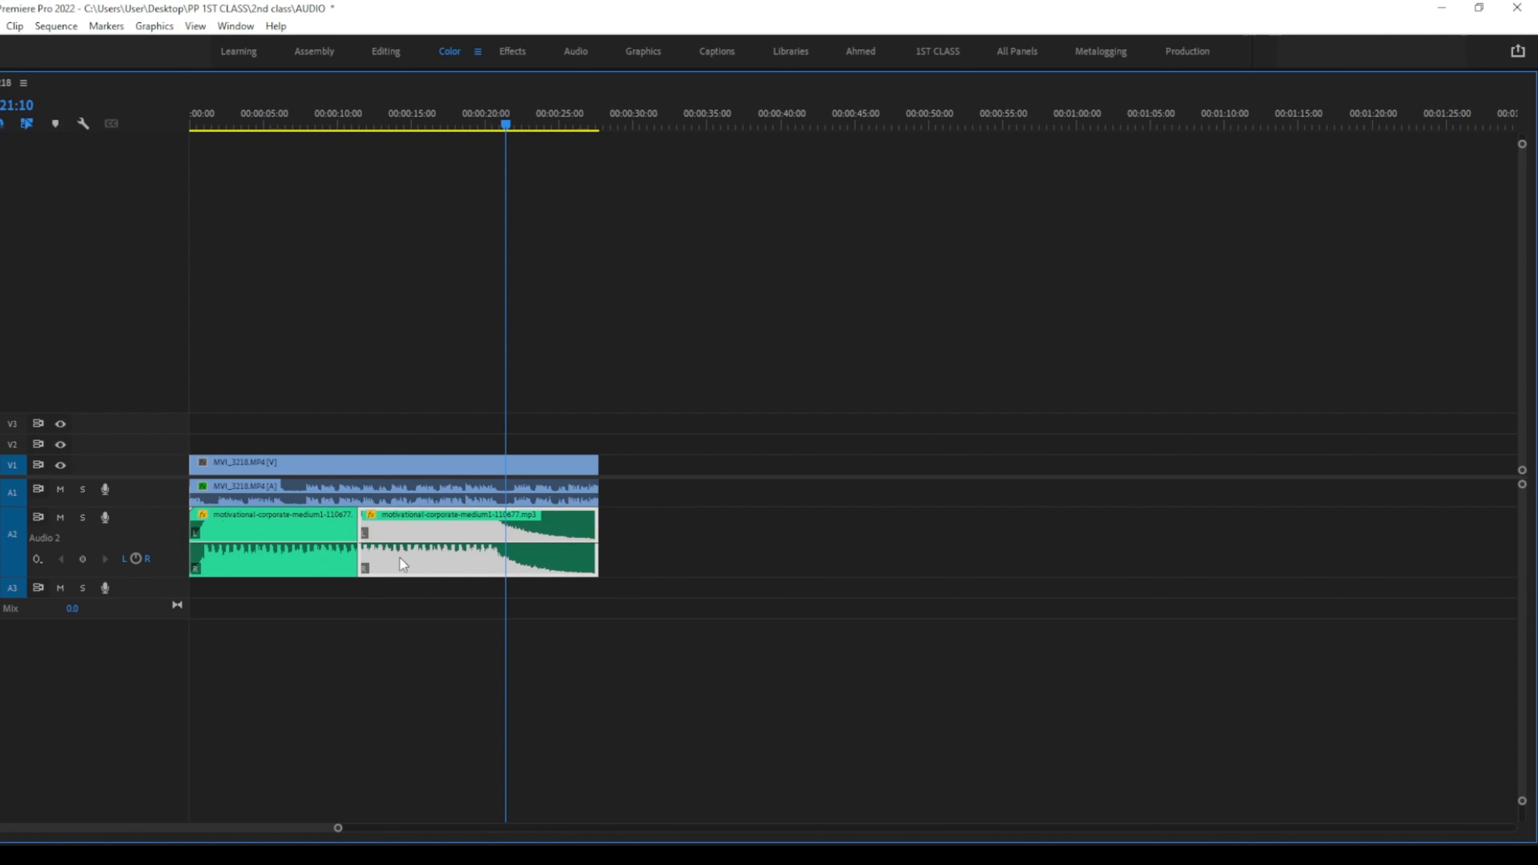
pyautogui.click(372, 612)
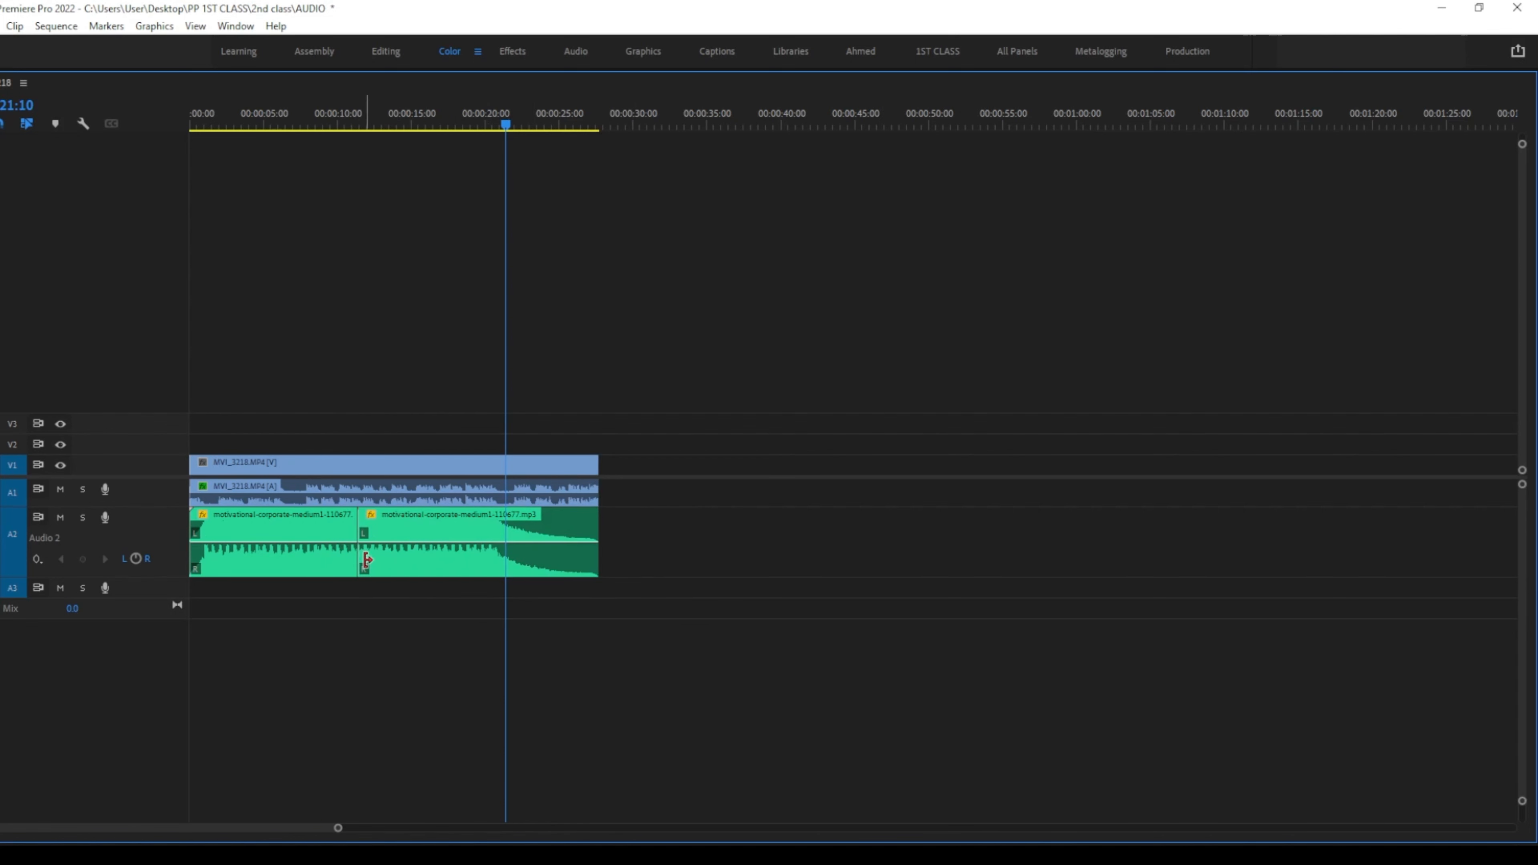
# Roll the cut between the two music pieces later, to about 13.5 seconds.
pyautogui.moveTo(343, 831); pyautogui.dragTo(278, 837)
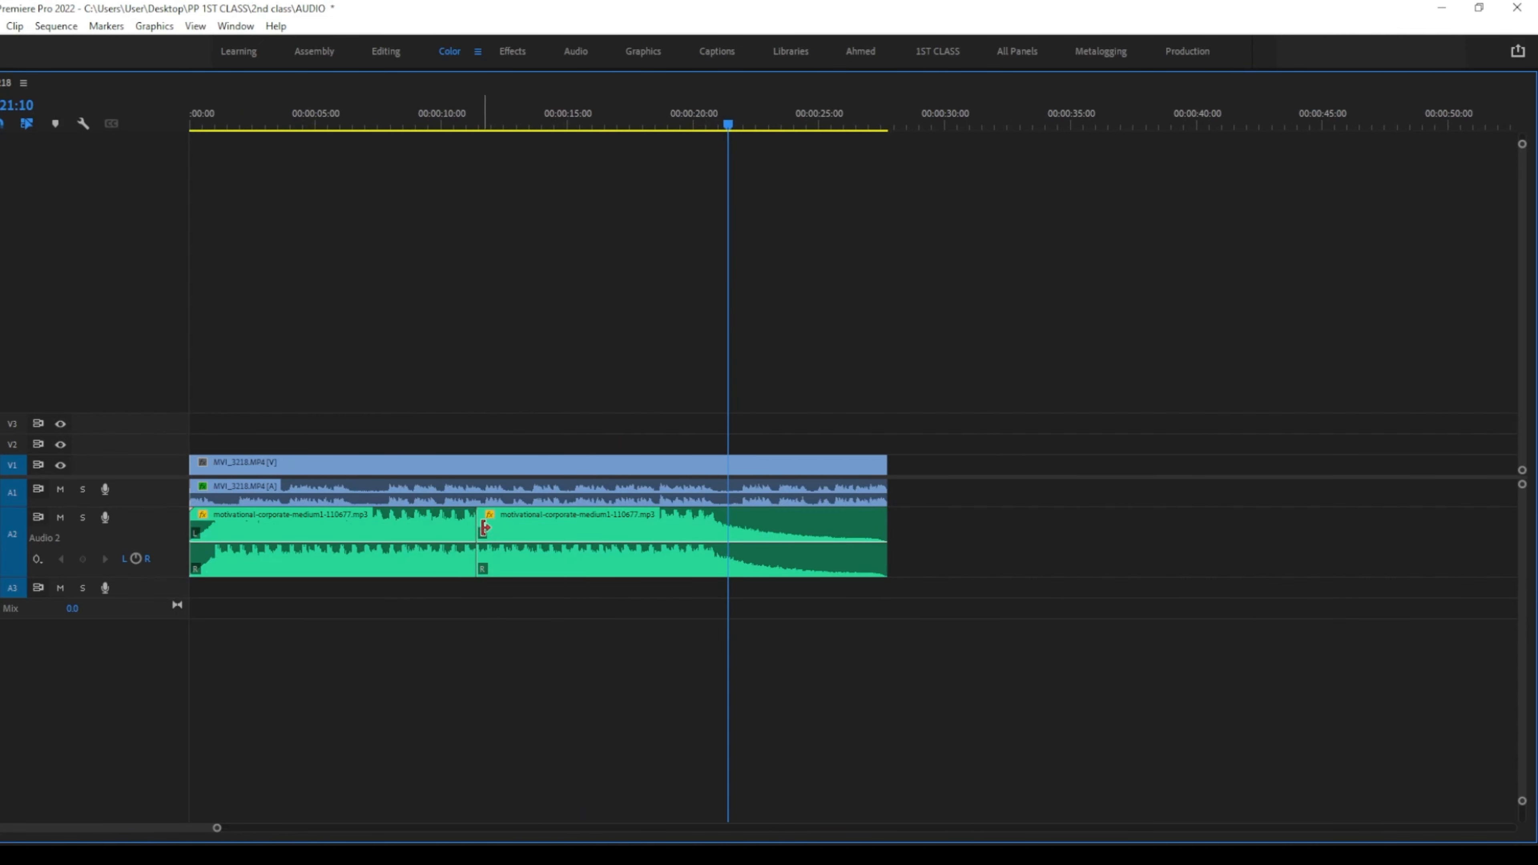
pyautogui.moveTo(482, 526); pyautogui.dragTo(486, 538)
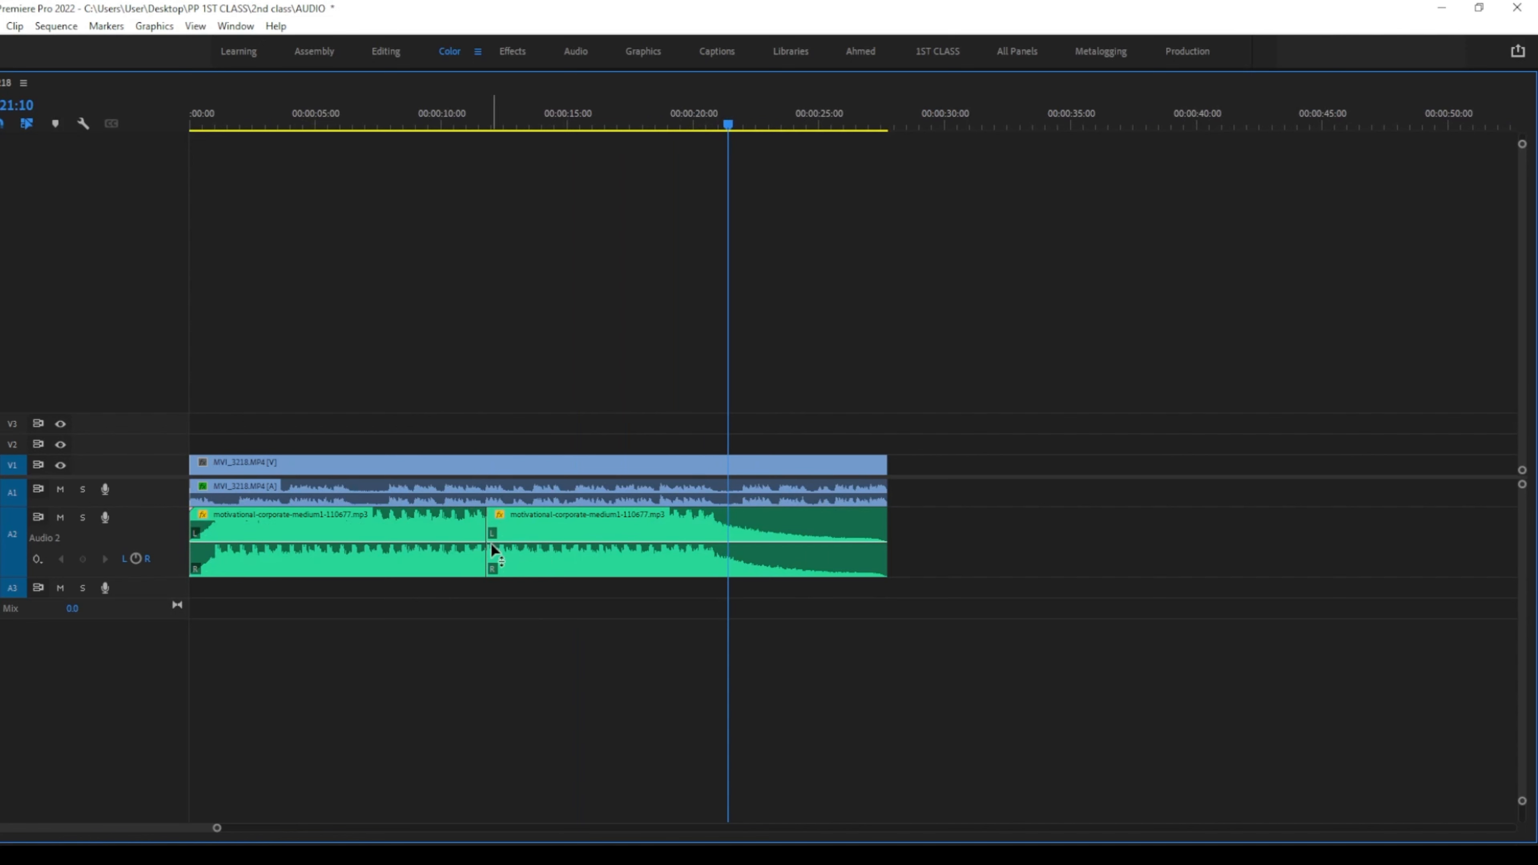
pyautogui.moveTo(492, 523); pyautogui.dragTo(531, 531)
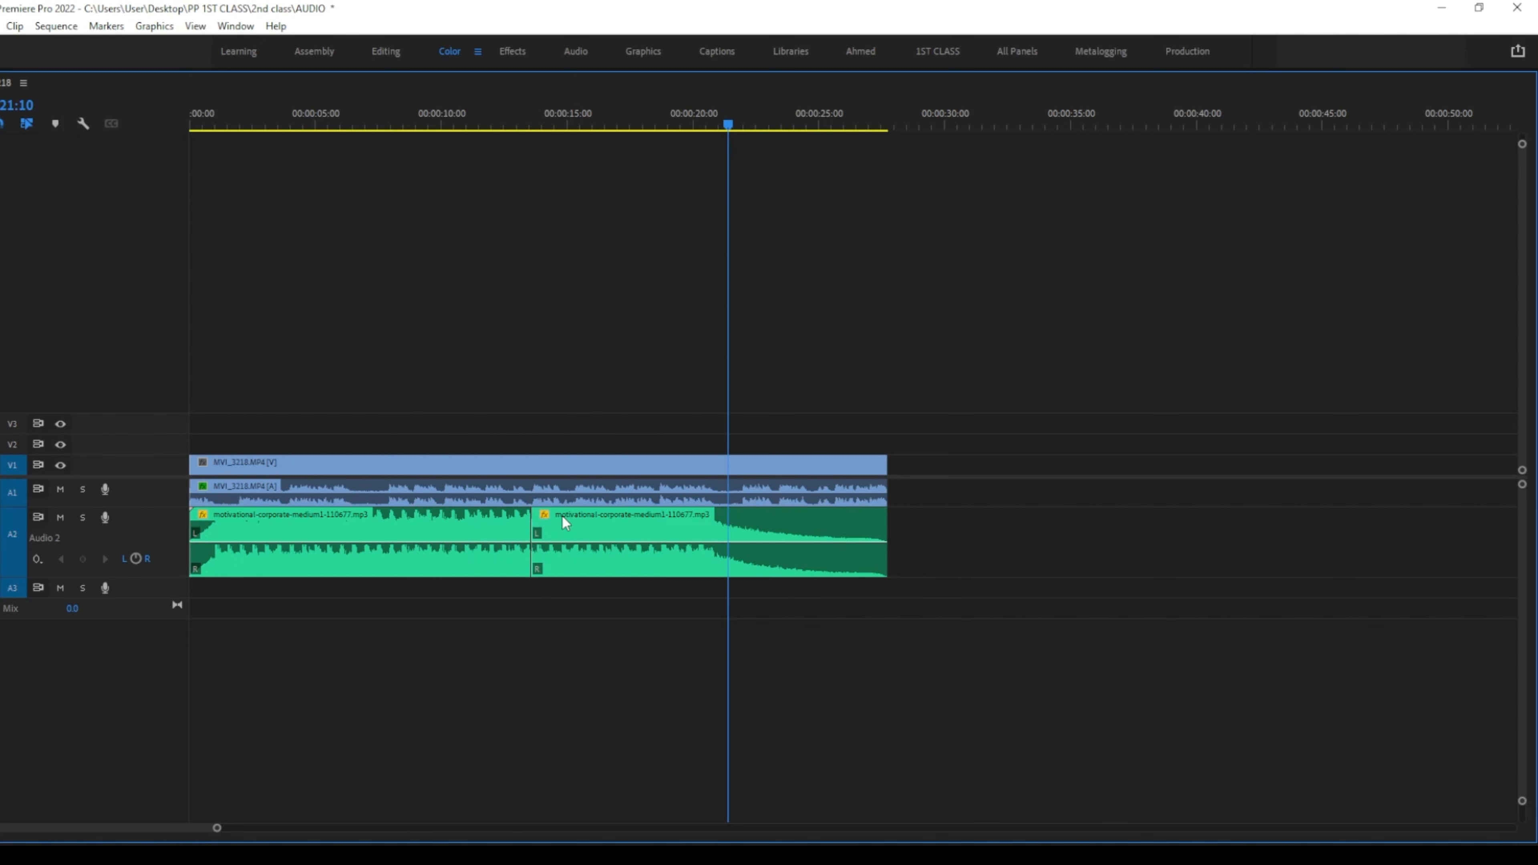
# Play across the music cut and roll it further to about 00:00:14:06.
pyautogui.moveTo(726, 112); pyautogui.dragTo(465, 192)
pyautogui.press('space')
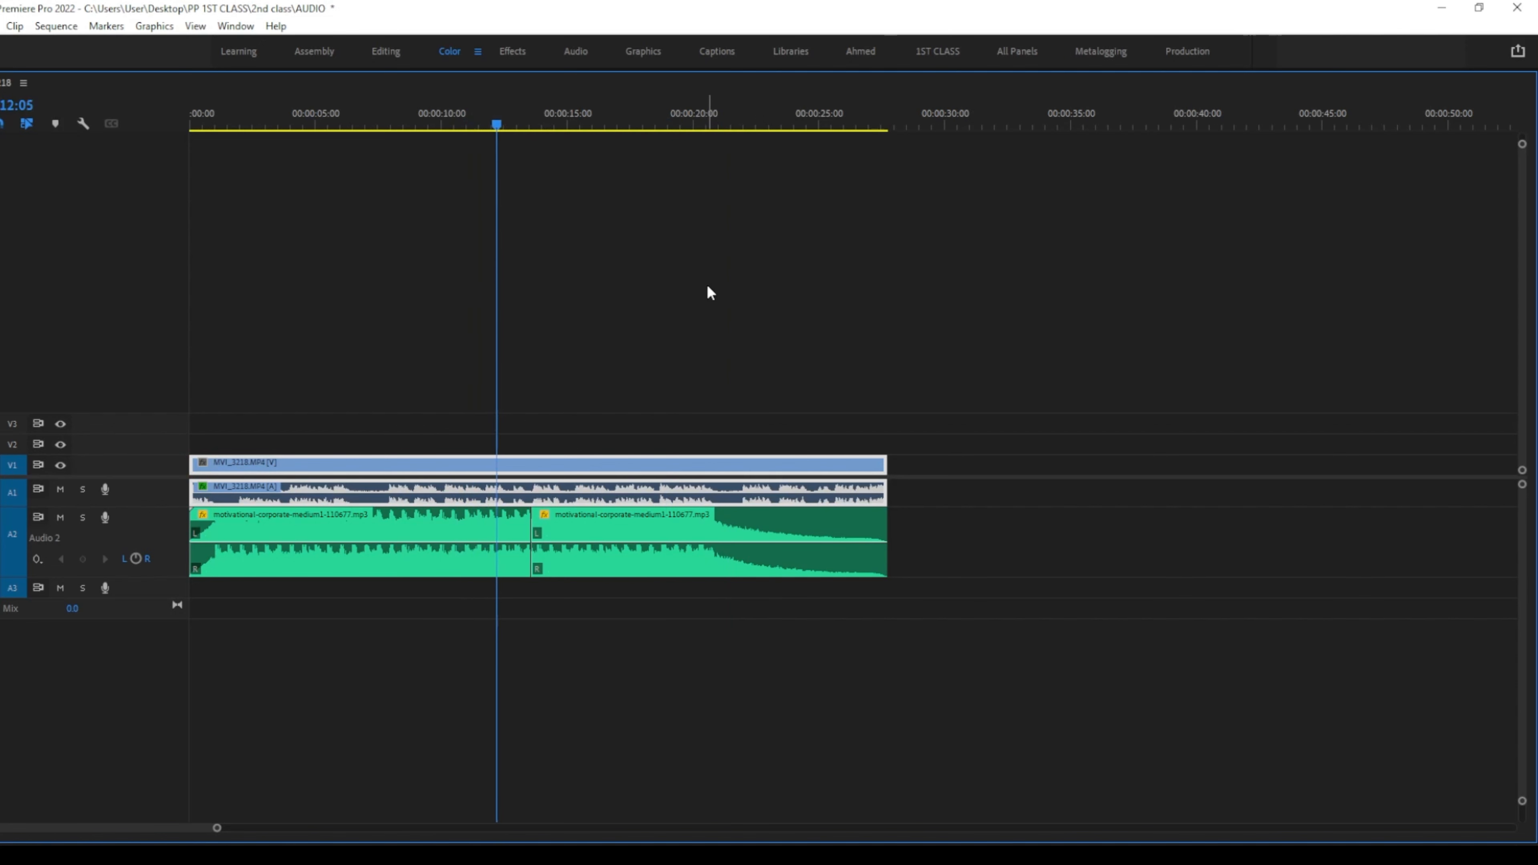
pyautogui.press('space')
pyautogui.moveTo(539, 534); pyautogui.dragTo(570, 527)
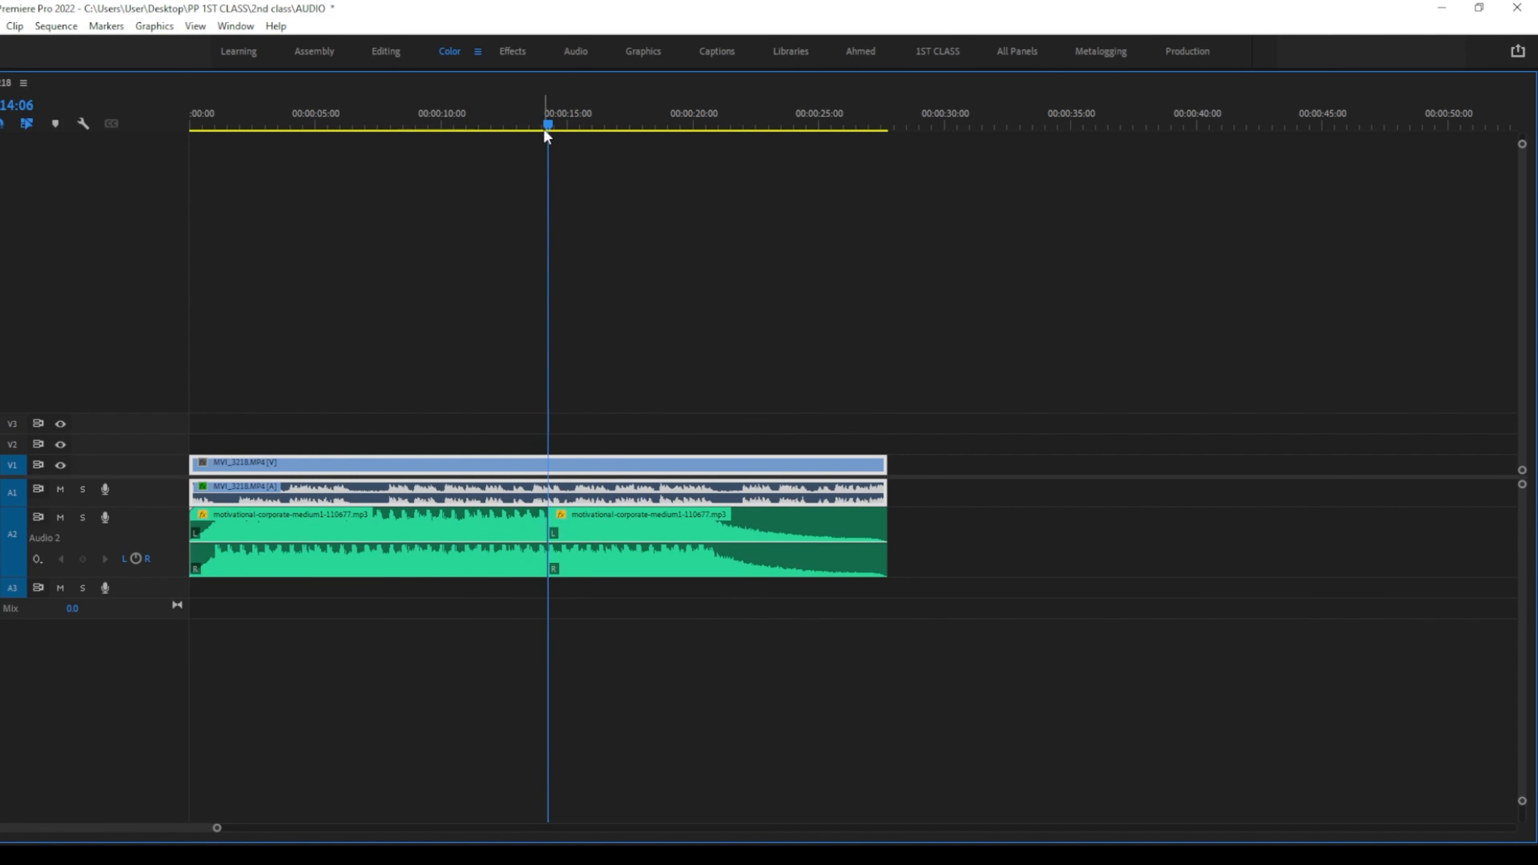
# Play the sequence from just before the moved music cut to hear how the two pieces join.
pyautogui.moveTo(545, 130); pyautogui.dragTo(511, 129)
pyautogui.press('space')
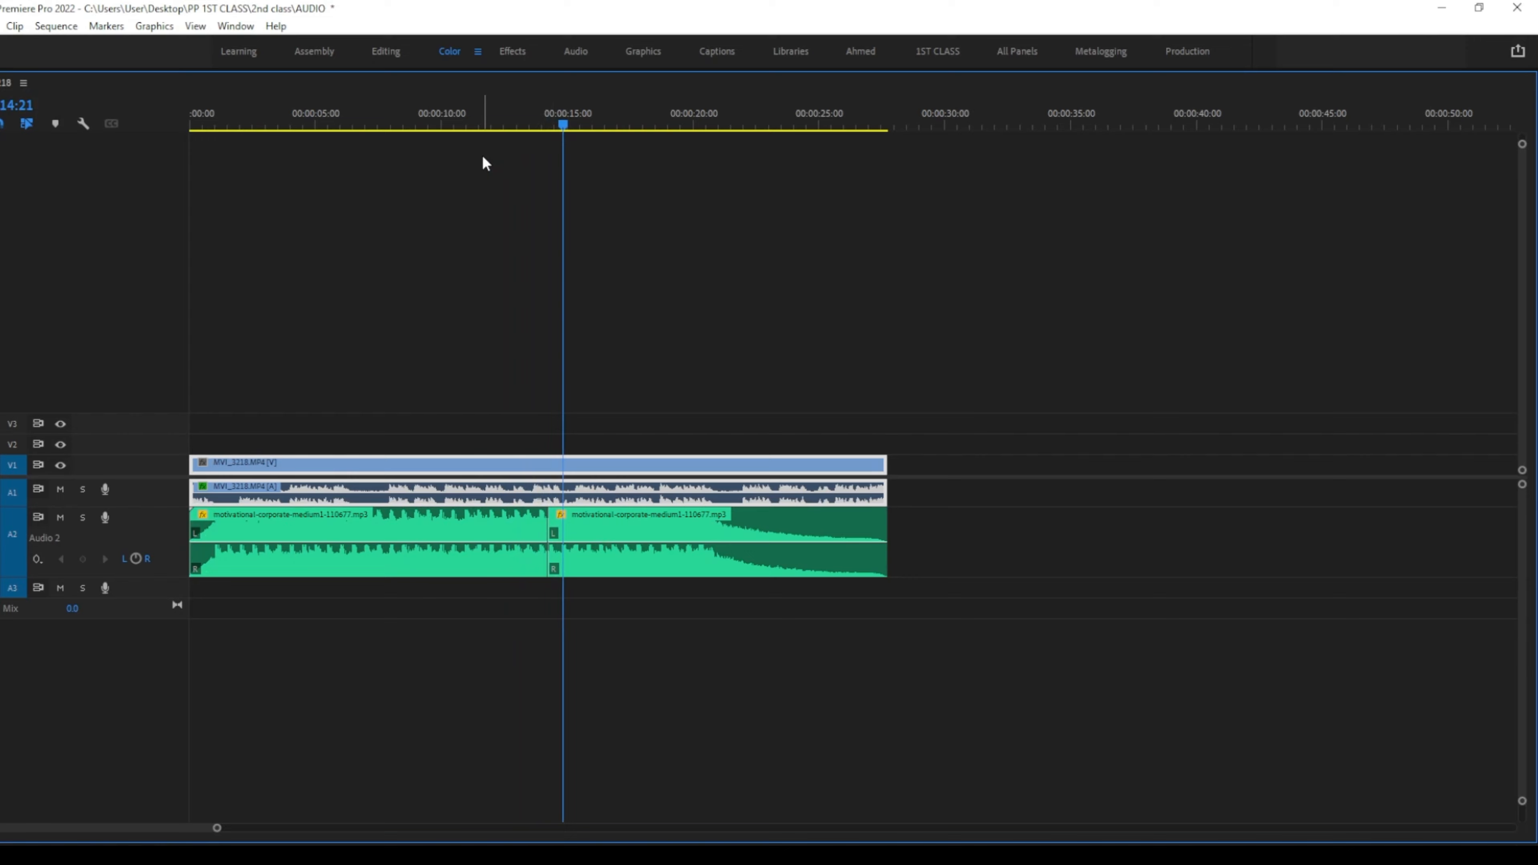
pyautogui.press('`')
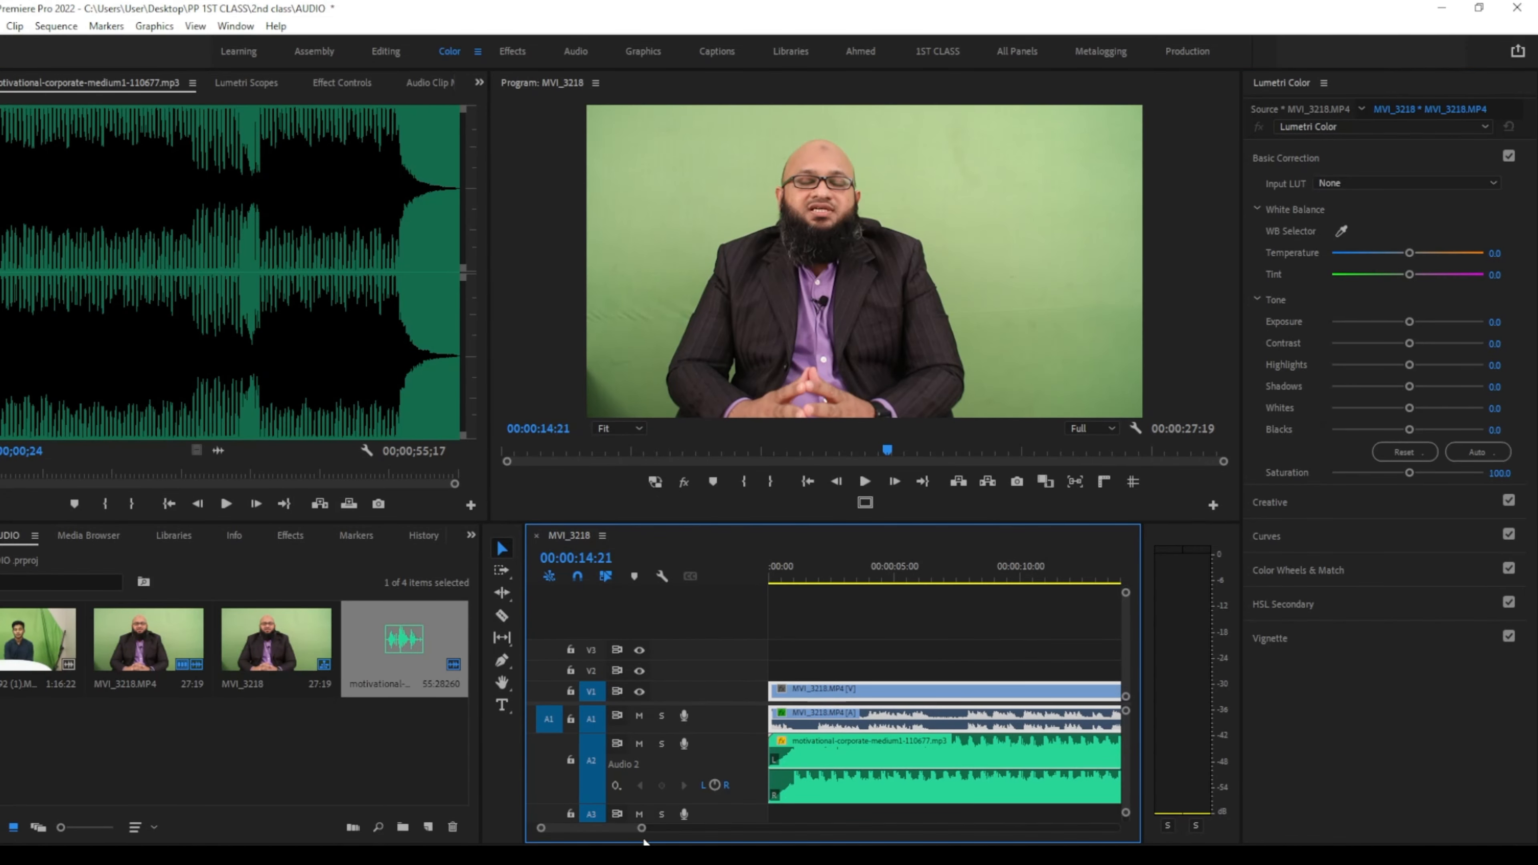
# Search the effects for "cr" and apply the Constant Gain crossfade at the cut between the two music pieces.
pyautogui.moveTo(642, 829); pyautogui.dragTo(697, 831)
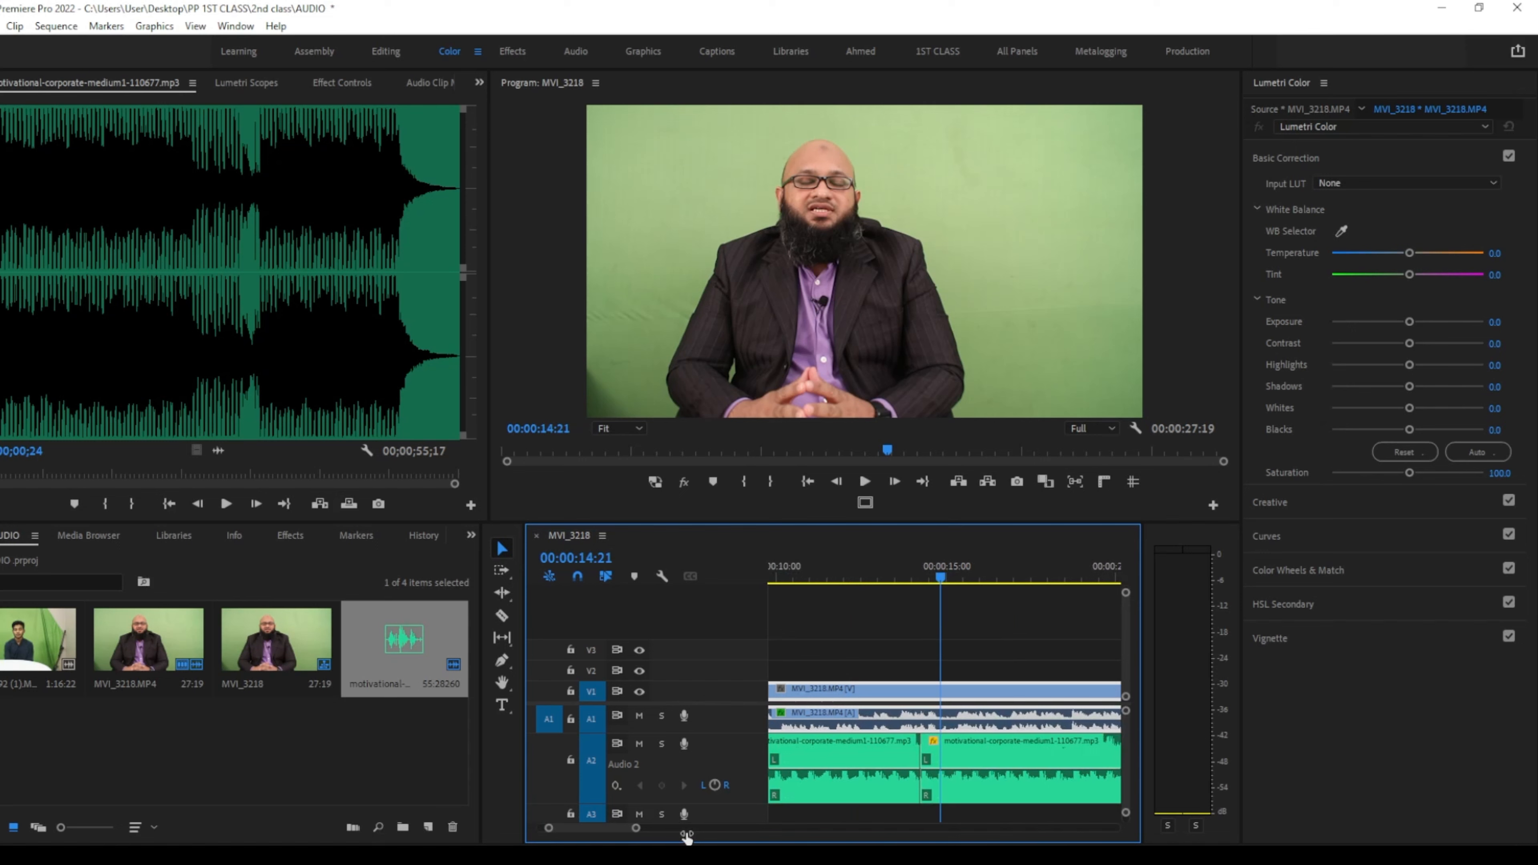
pyautogui.click(286, 541)
pyautogui.click(13, 558)
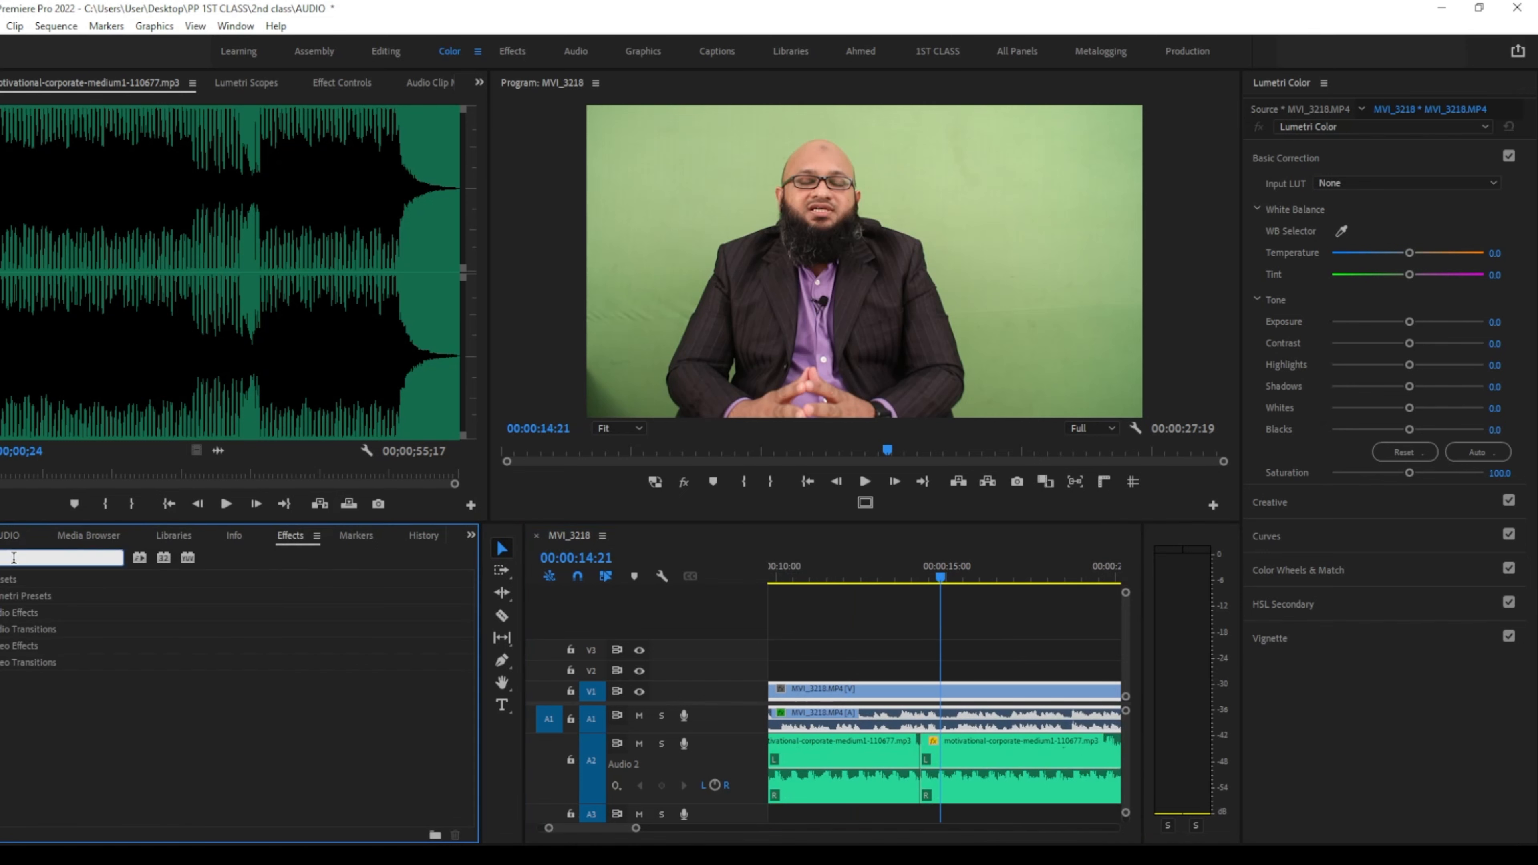
pyautogui.write('cr')
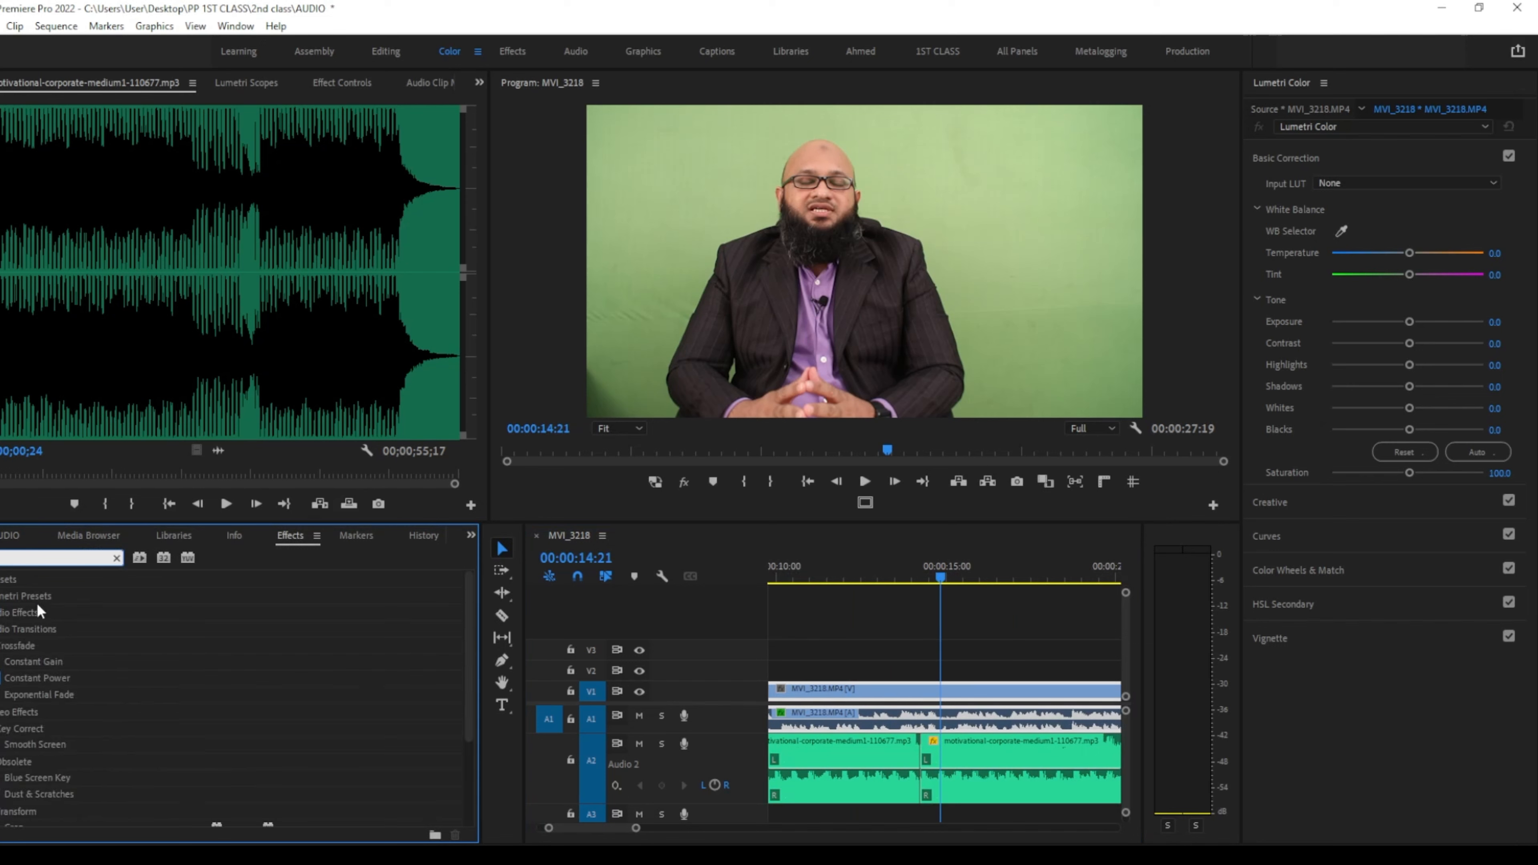
pyautogui.click(45, 651)
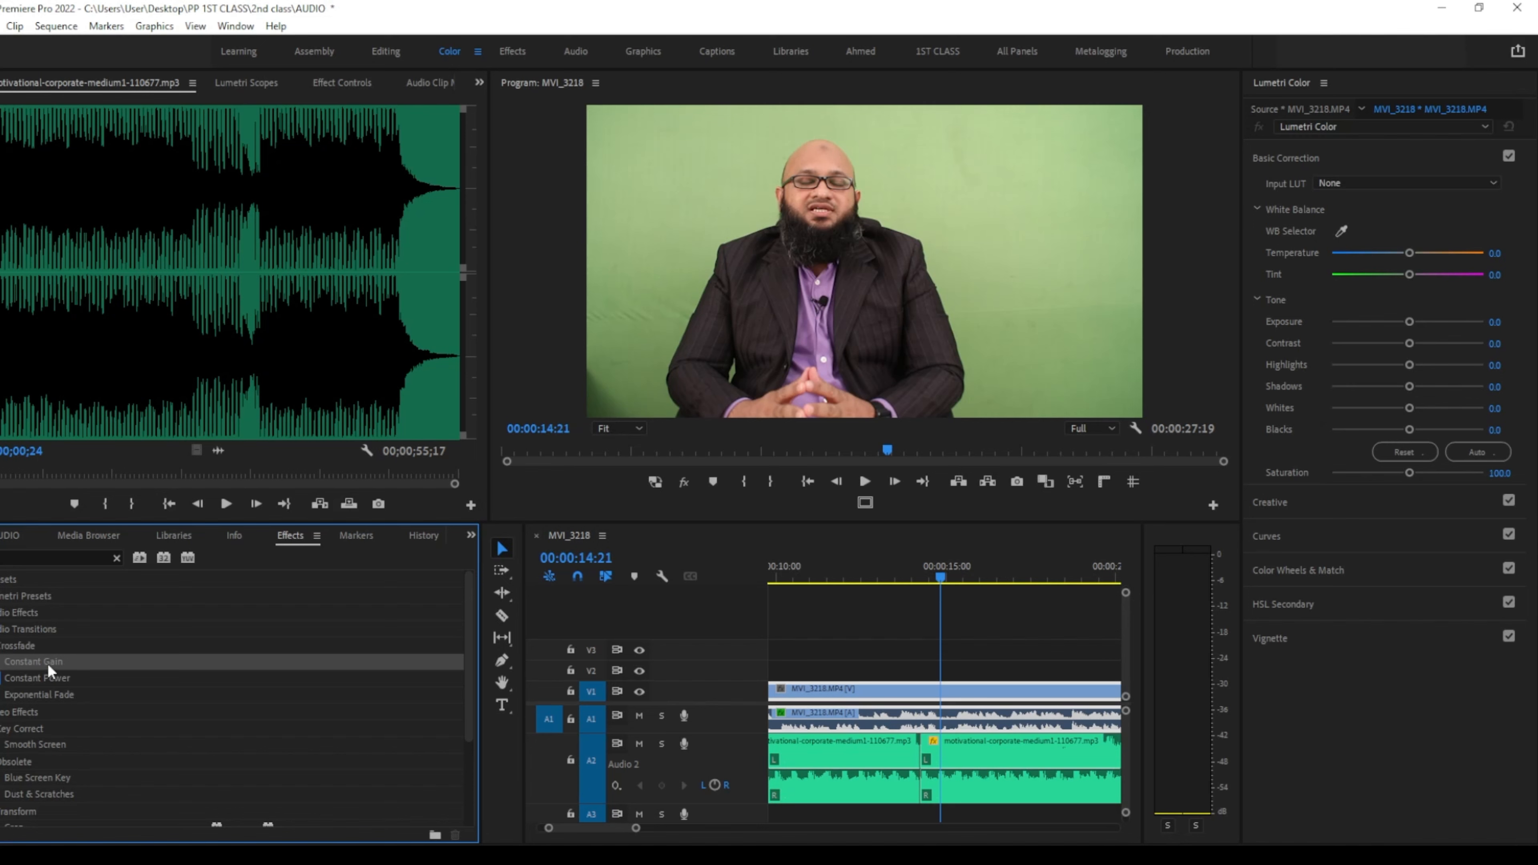
pyautogui.moveTo(45, 661); pyautogui.dragTo(932, 736)
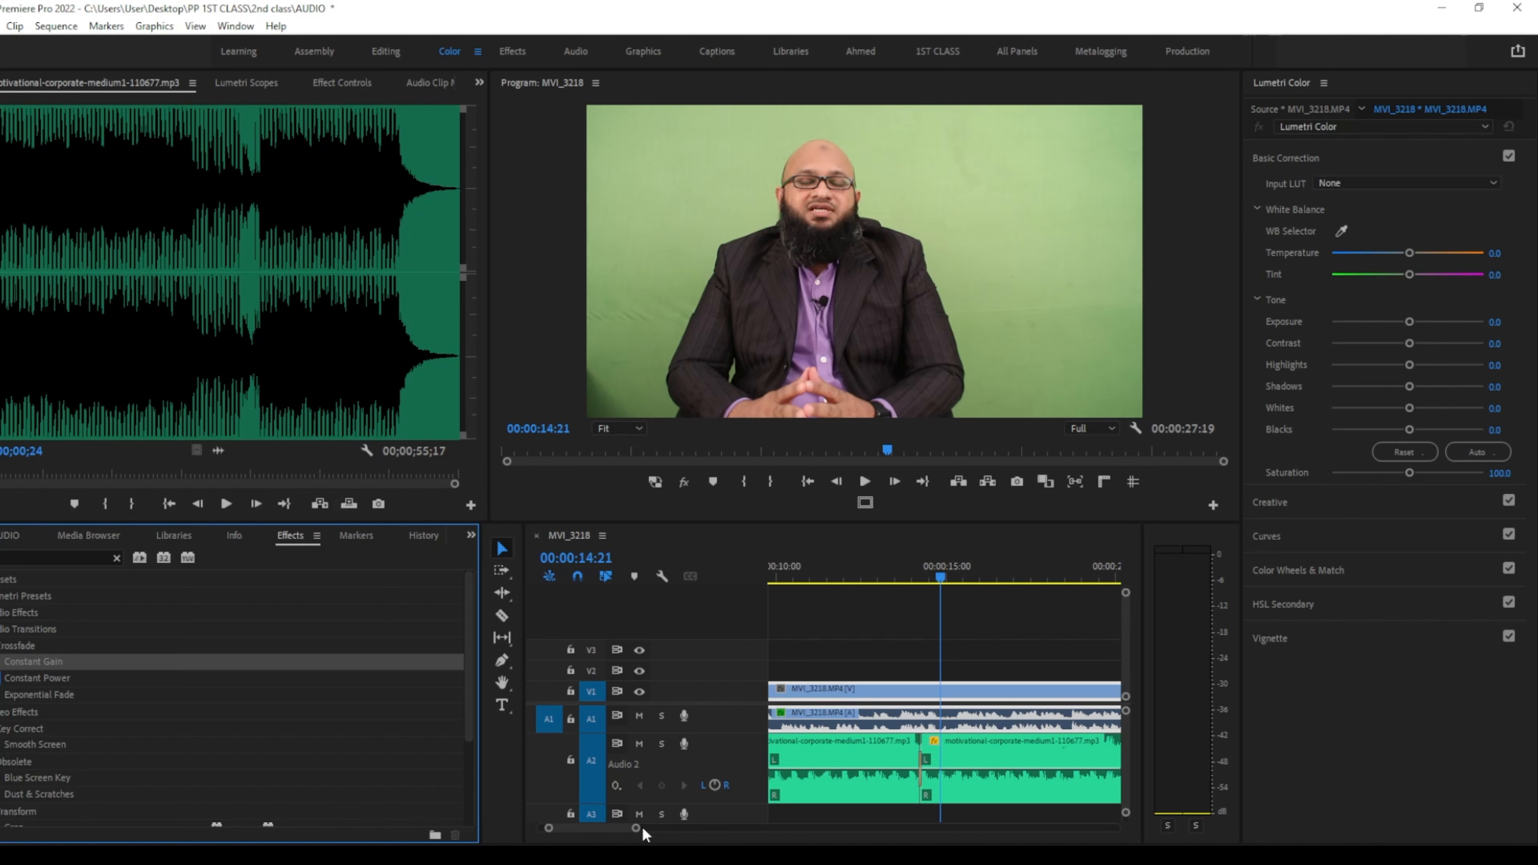
# Lengthen the Constant Gain crossfade on A2 to about 8 frames, spanning about 00:00:14:02 to 00:00:14:10.
pyautogui.moveTo(635, 828); pyautogui.dragTo(616, 828)
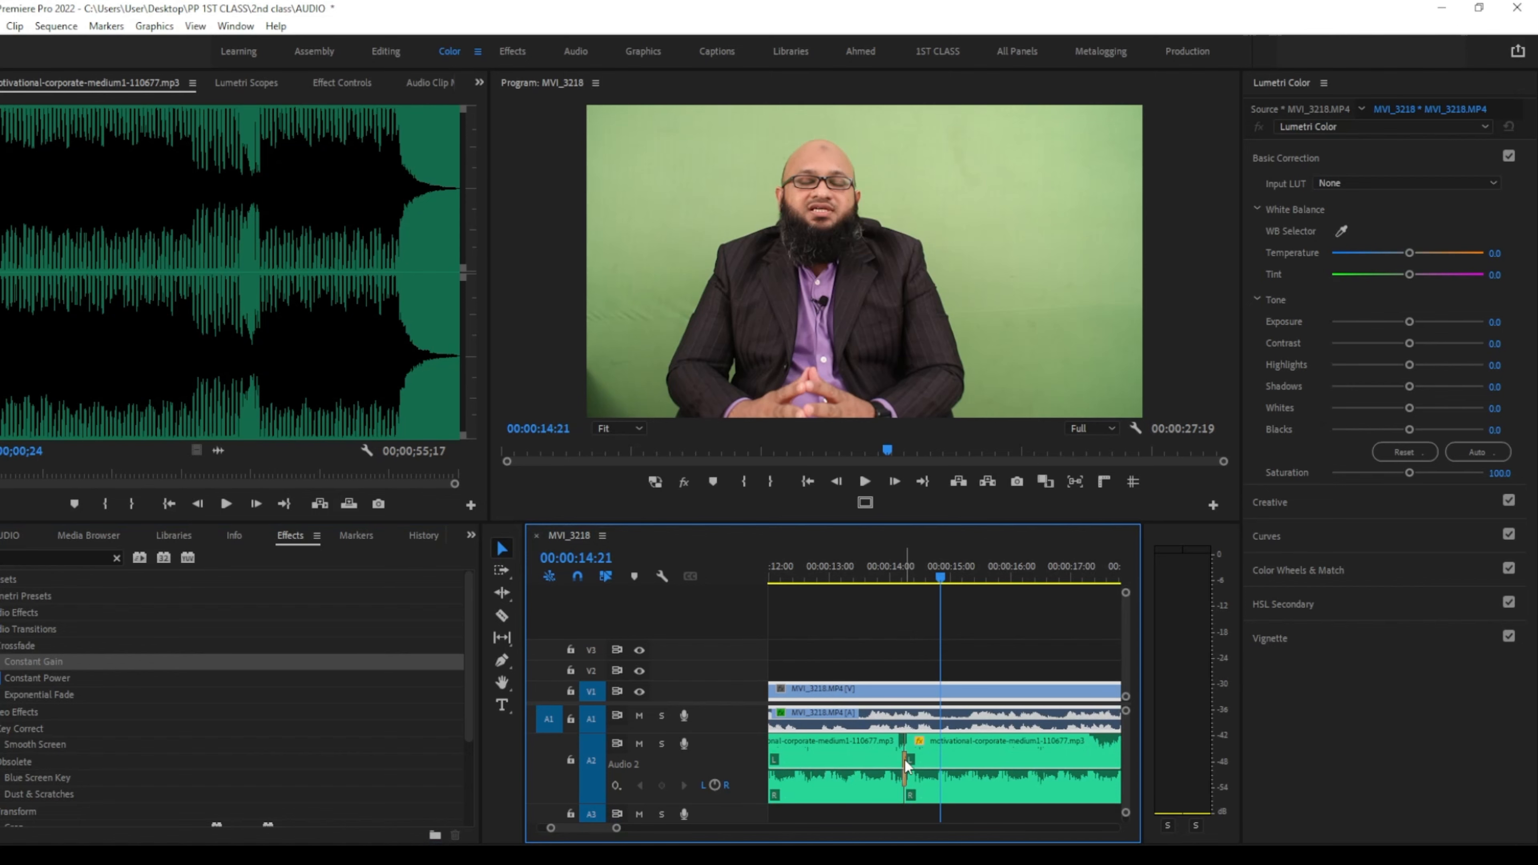
pyautogui.press('`')
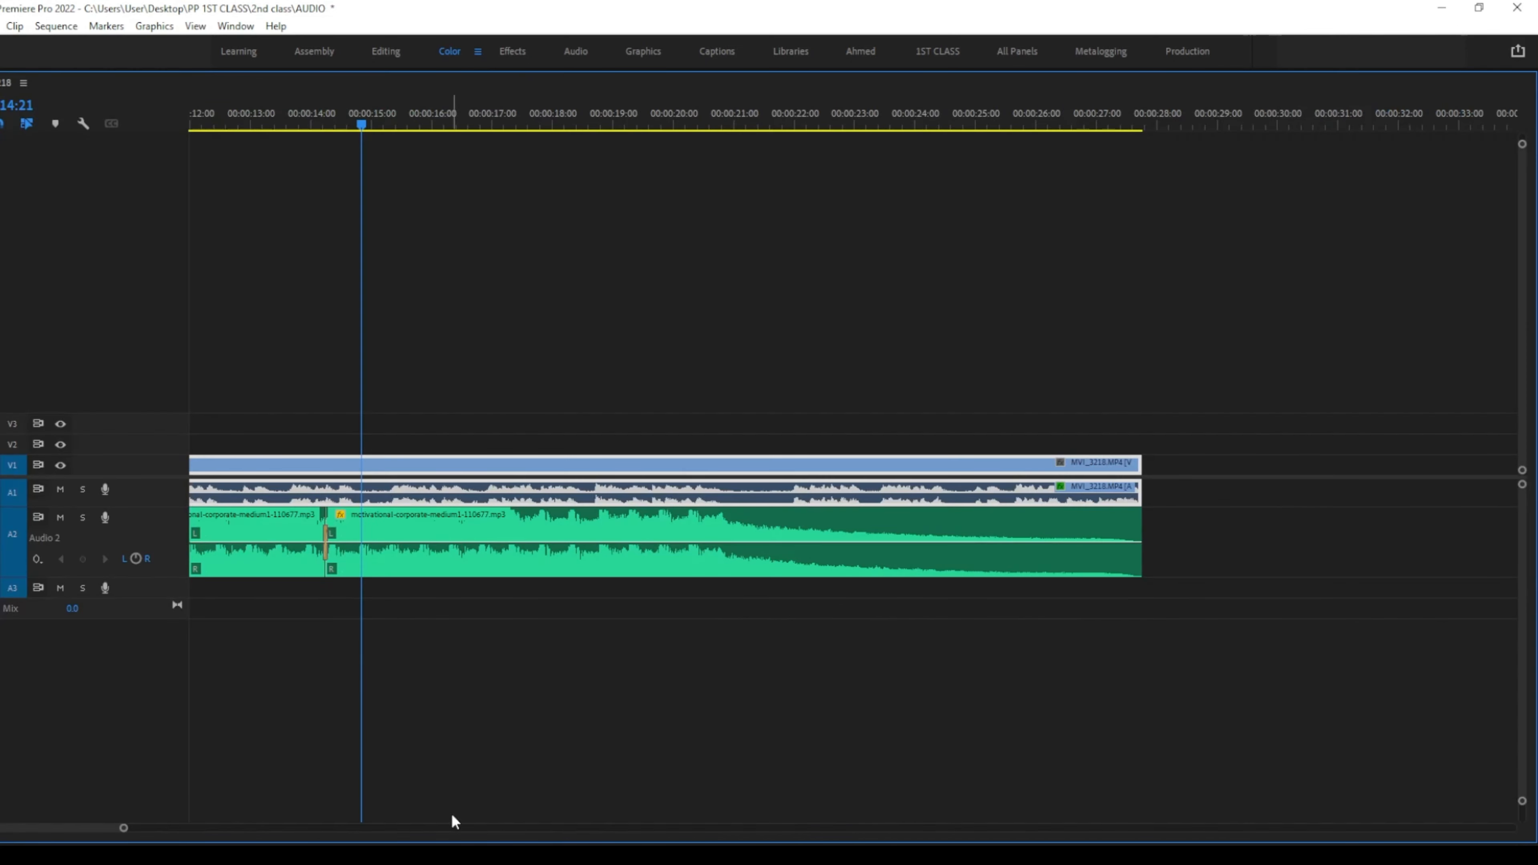
pyautogui.moveTo(121, 828); pyautogui.dragTo(70, 839)
pyautogui.click(613, 550)
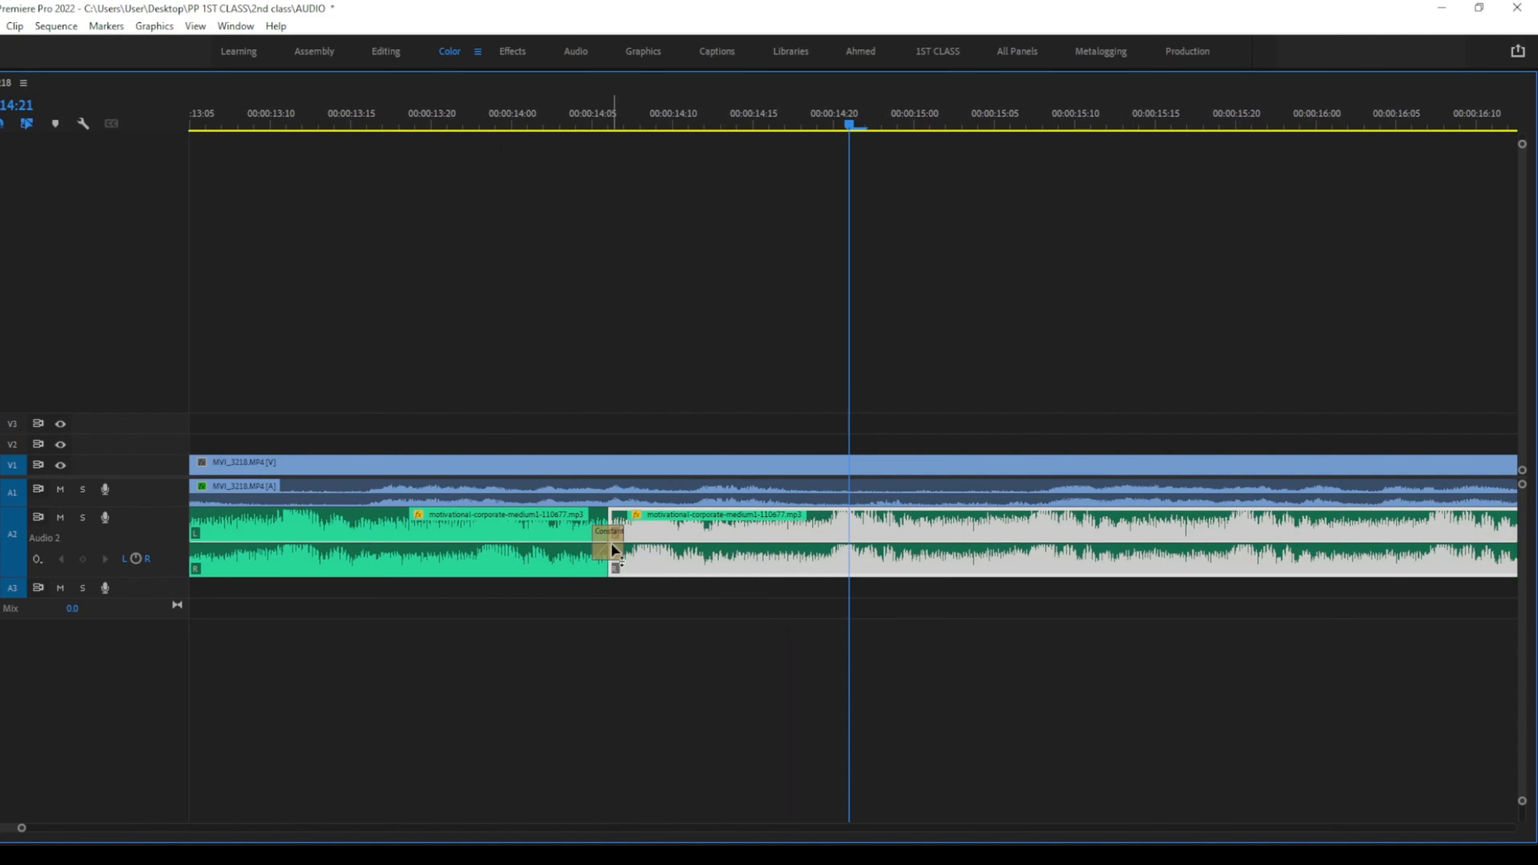
pyautogui.moveTo(596, 537); pyautogui.dragTo(545, 538)
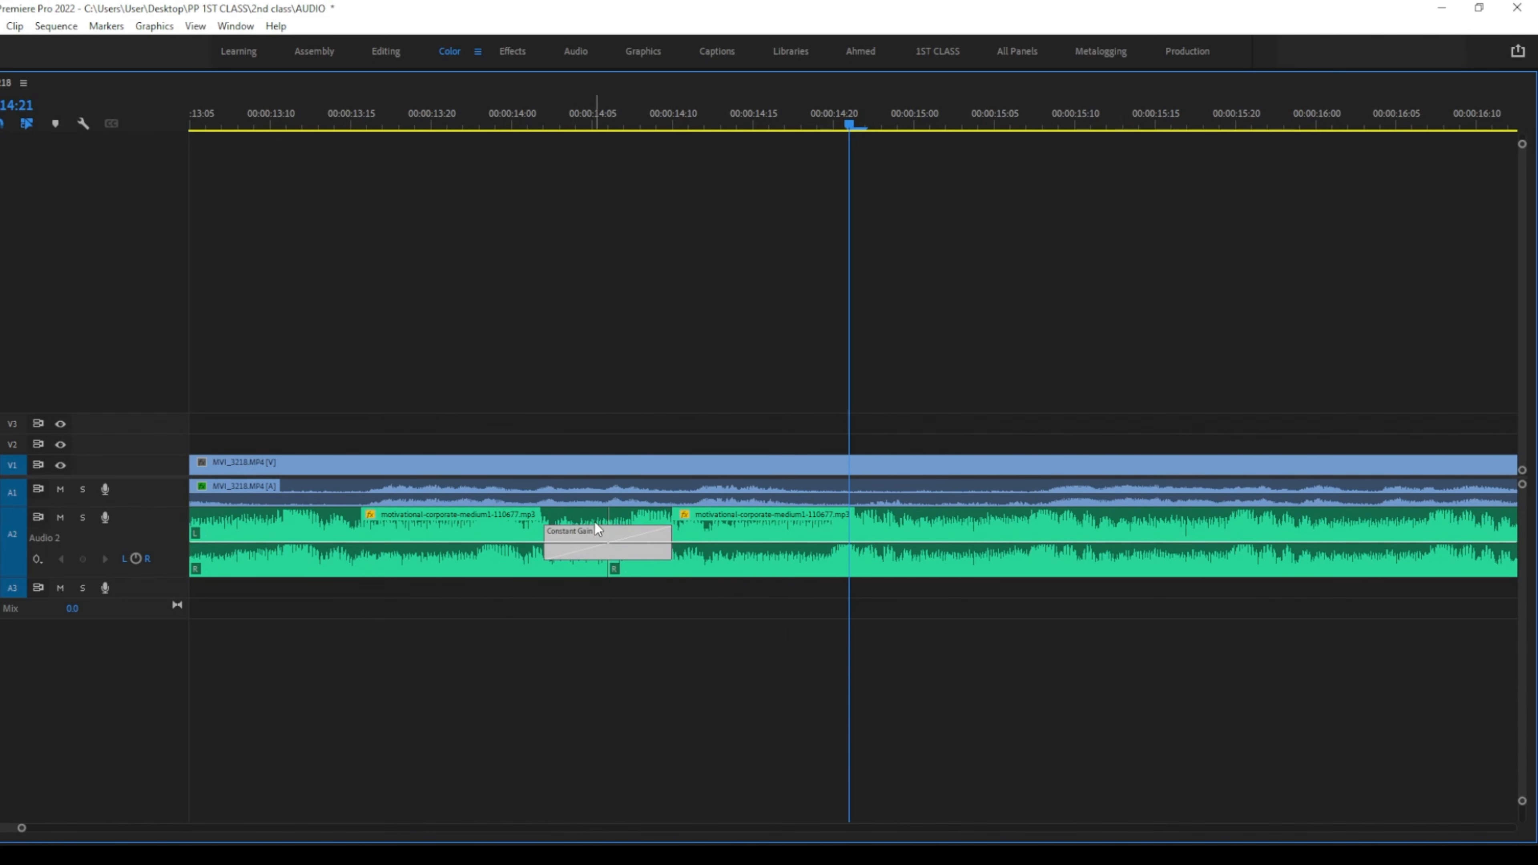
# Play the sequence around the Constant Gain crossfade to hear the transition, then restore the full workspace.
pyautogui.moveTo(883, 103); pyautogui.dragTo(428, 237)
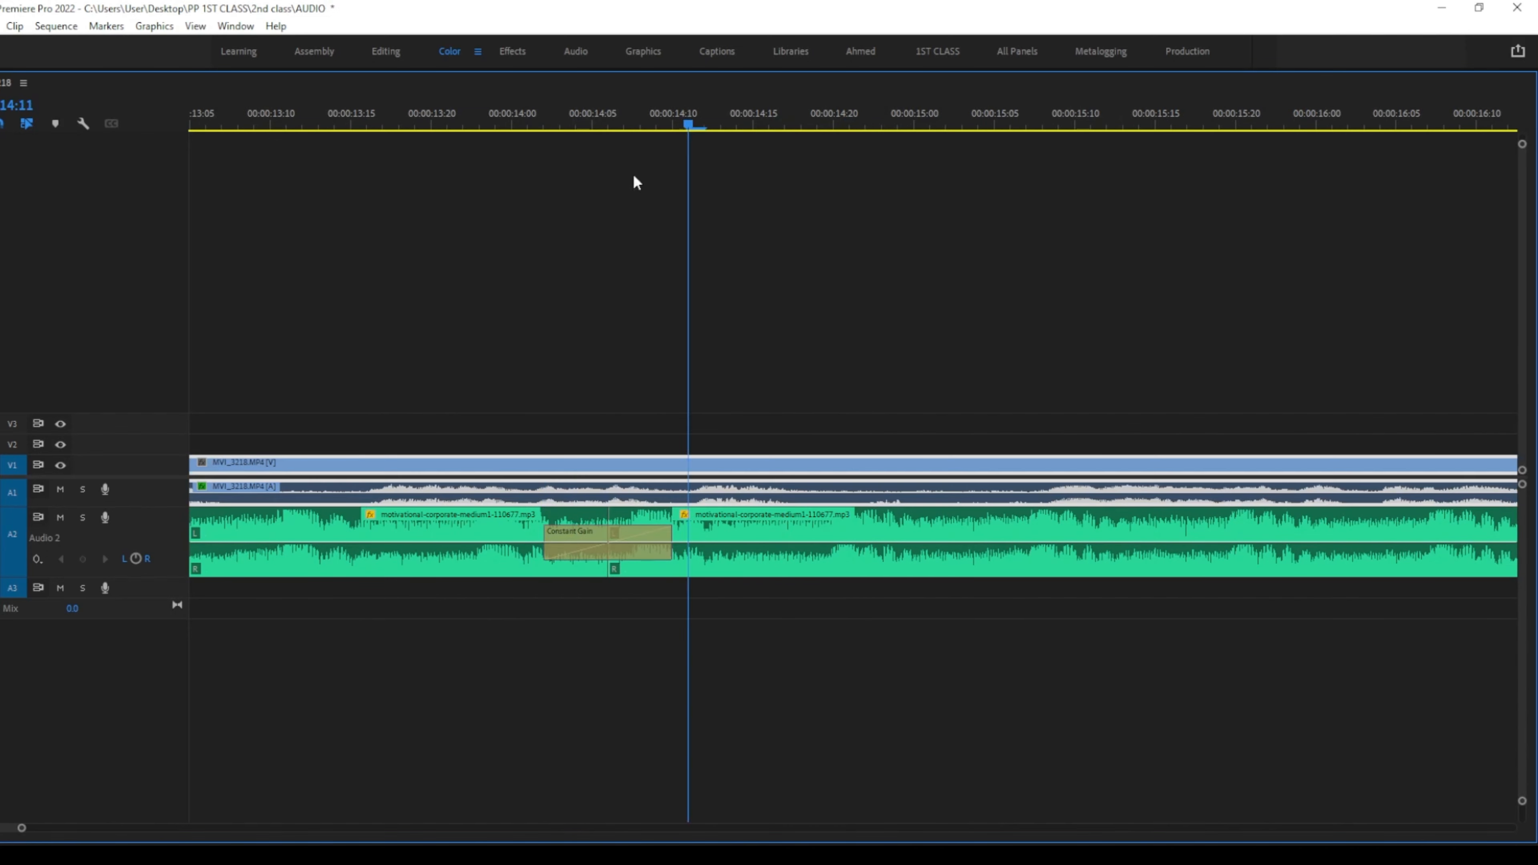
pyautogui.press('space')
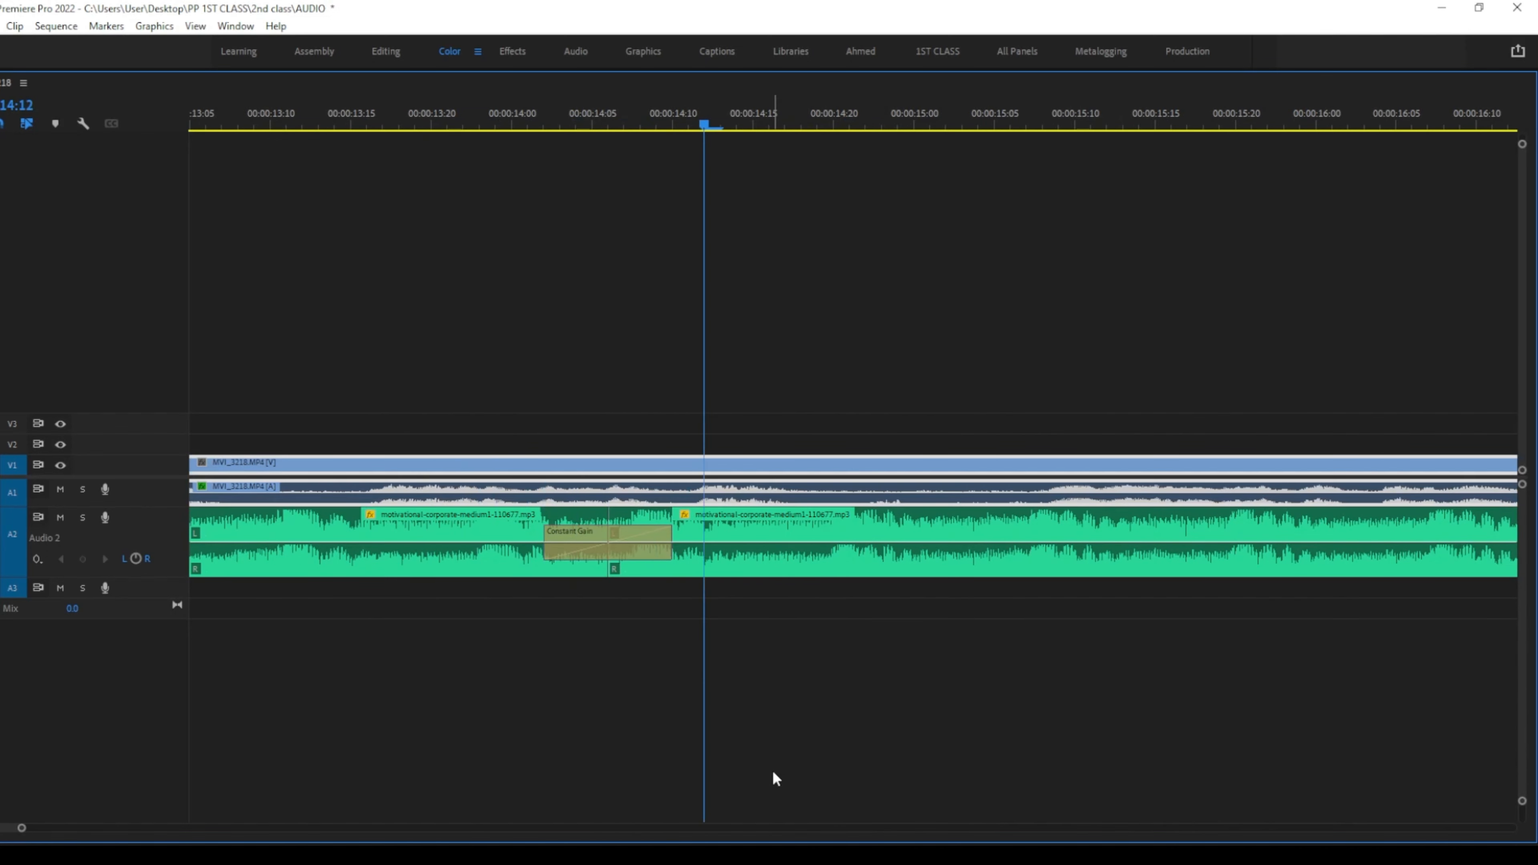
pyautogui.press('space')
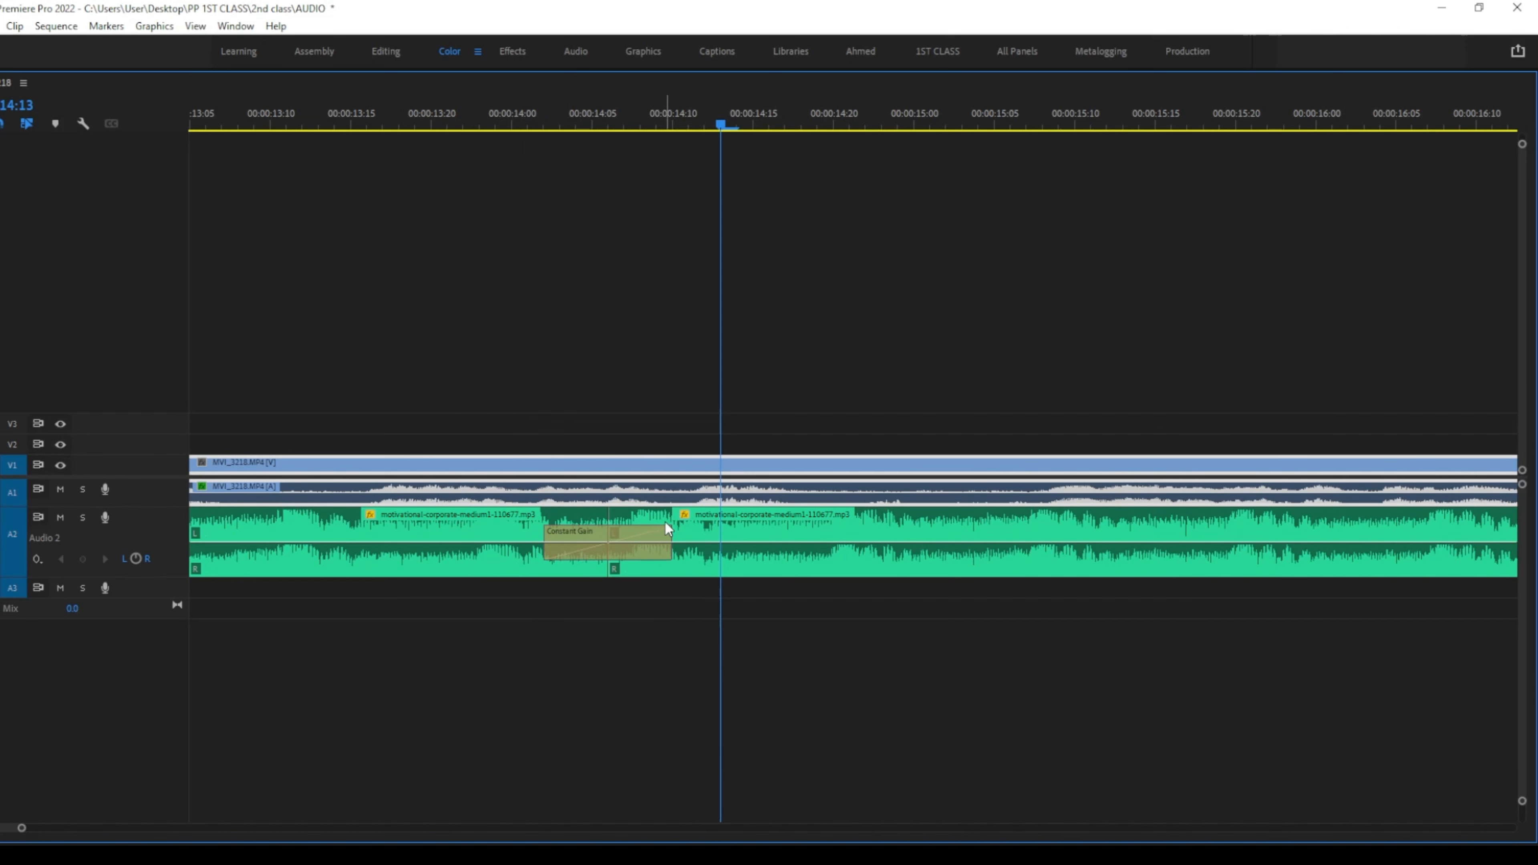
pyautogui.press('`')
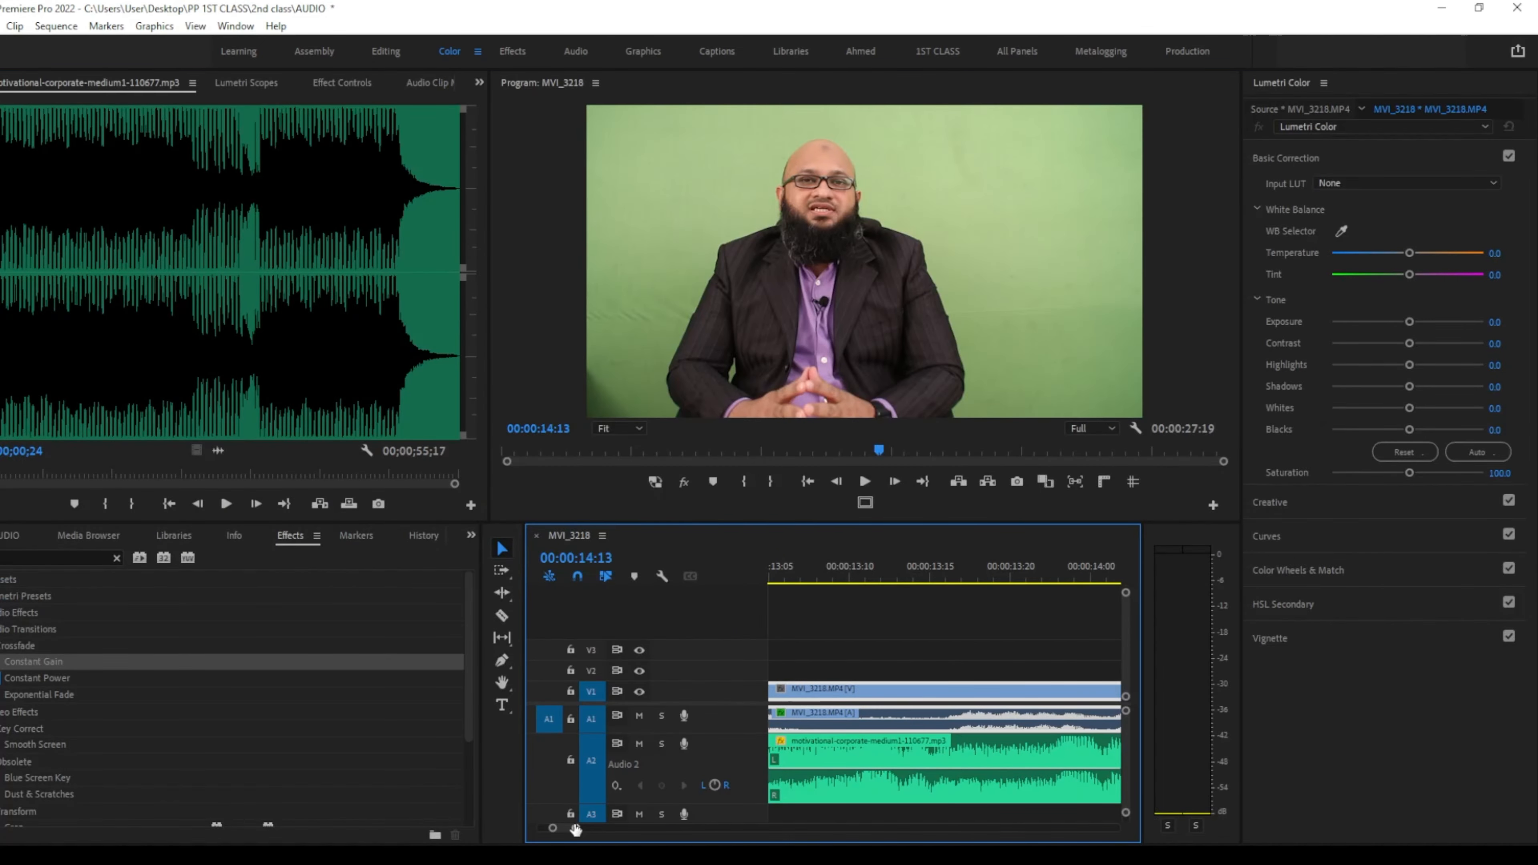
# Replace the Constant Gain crossfade at the cut between the two A2 music pieces with Constant Power.
pyautogui.moveTo(575, 830); pyautogui.dragTo(653, 840)
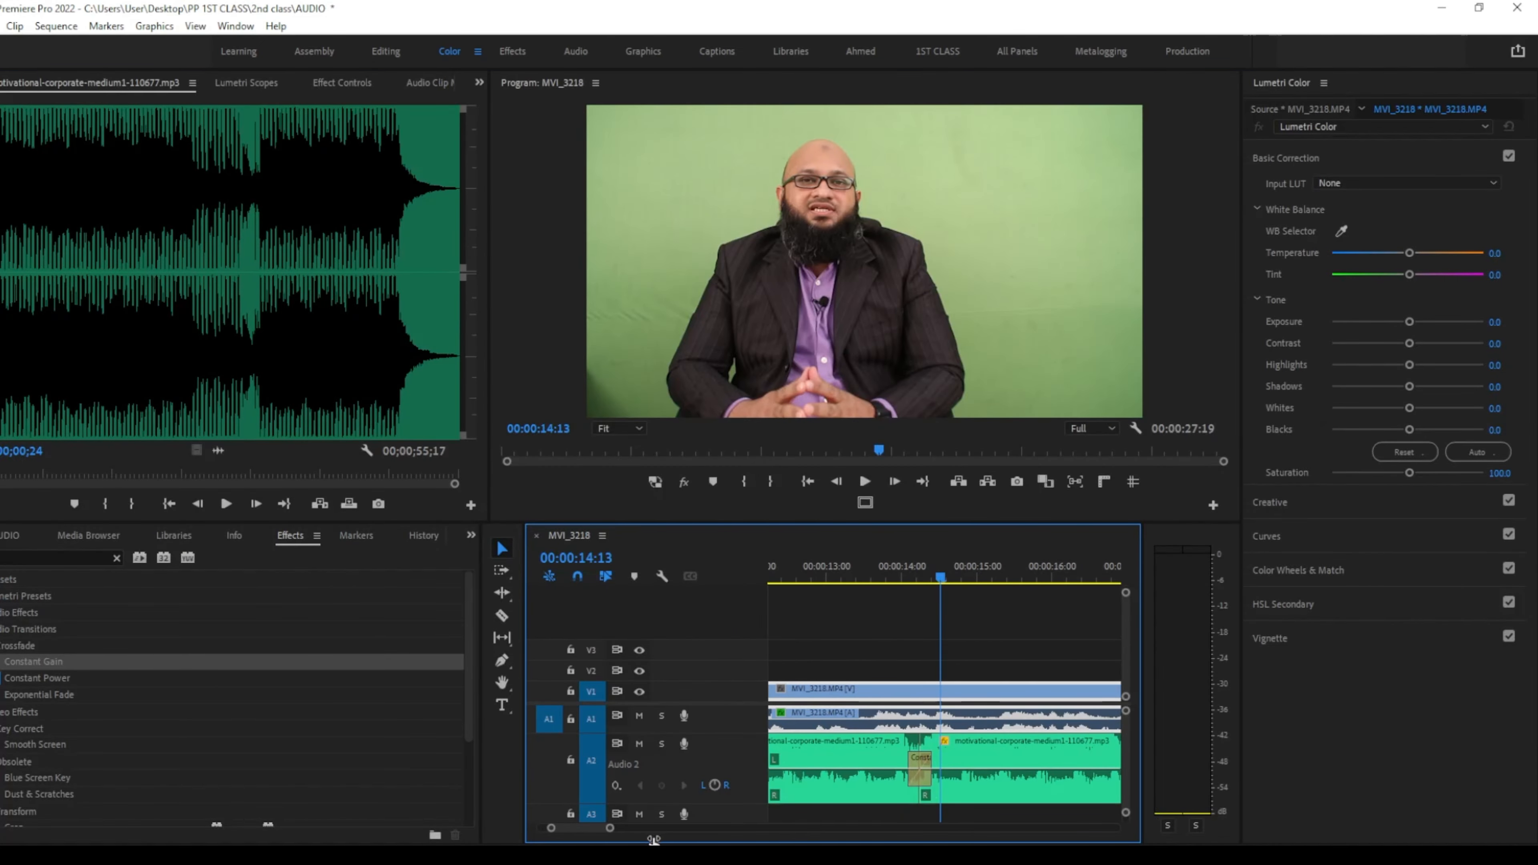
pyautogui.click(920, 766)
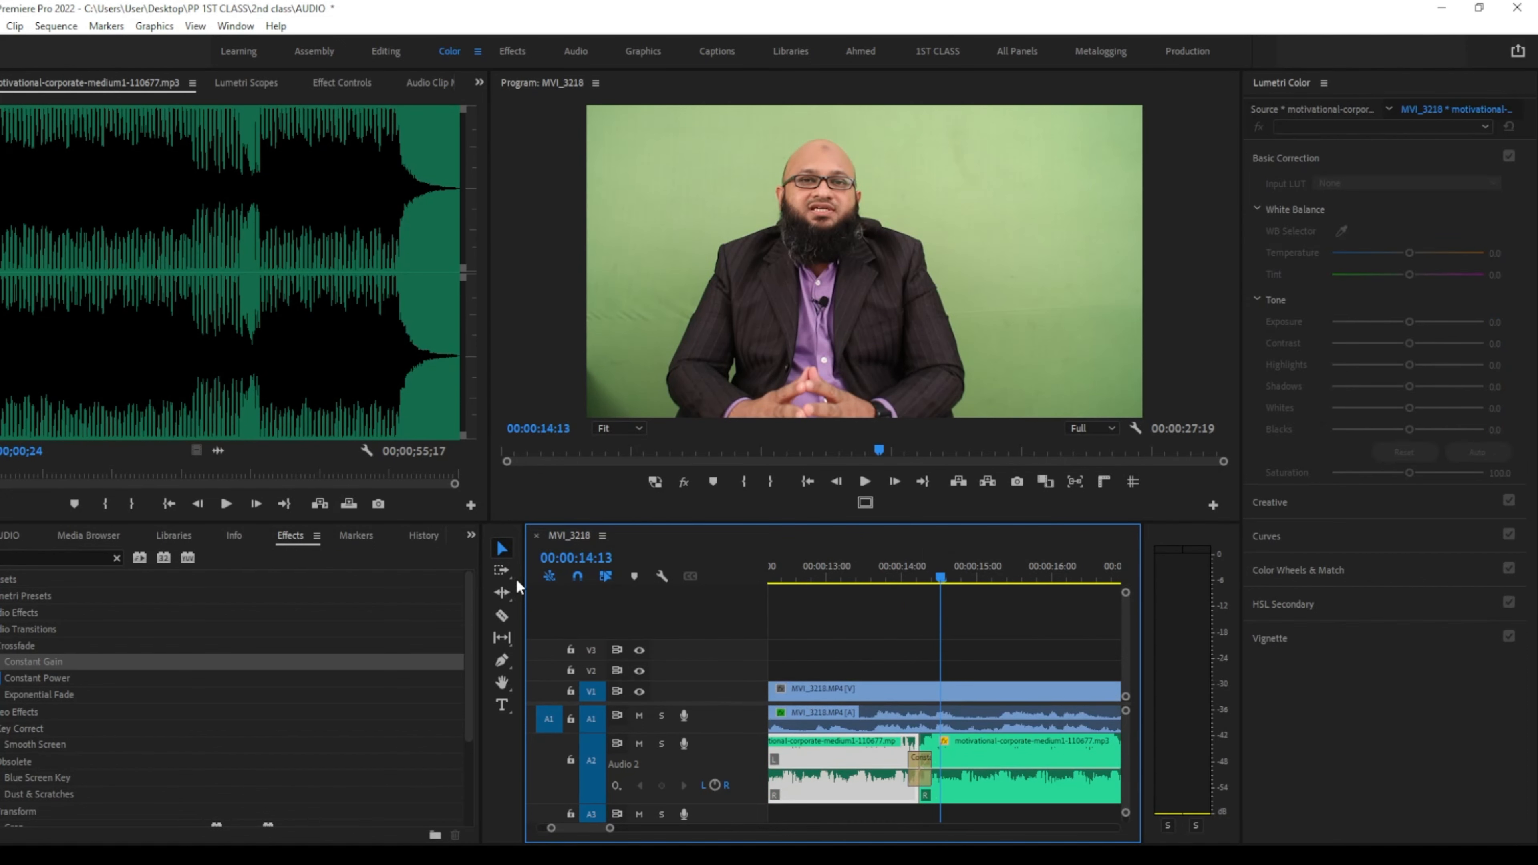
pyautogui.click(502, 552)
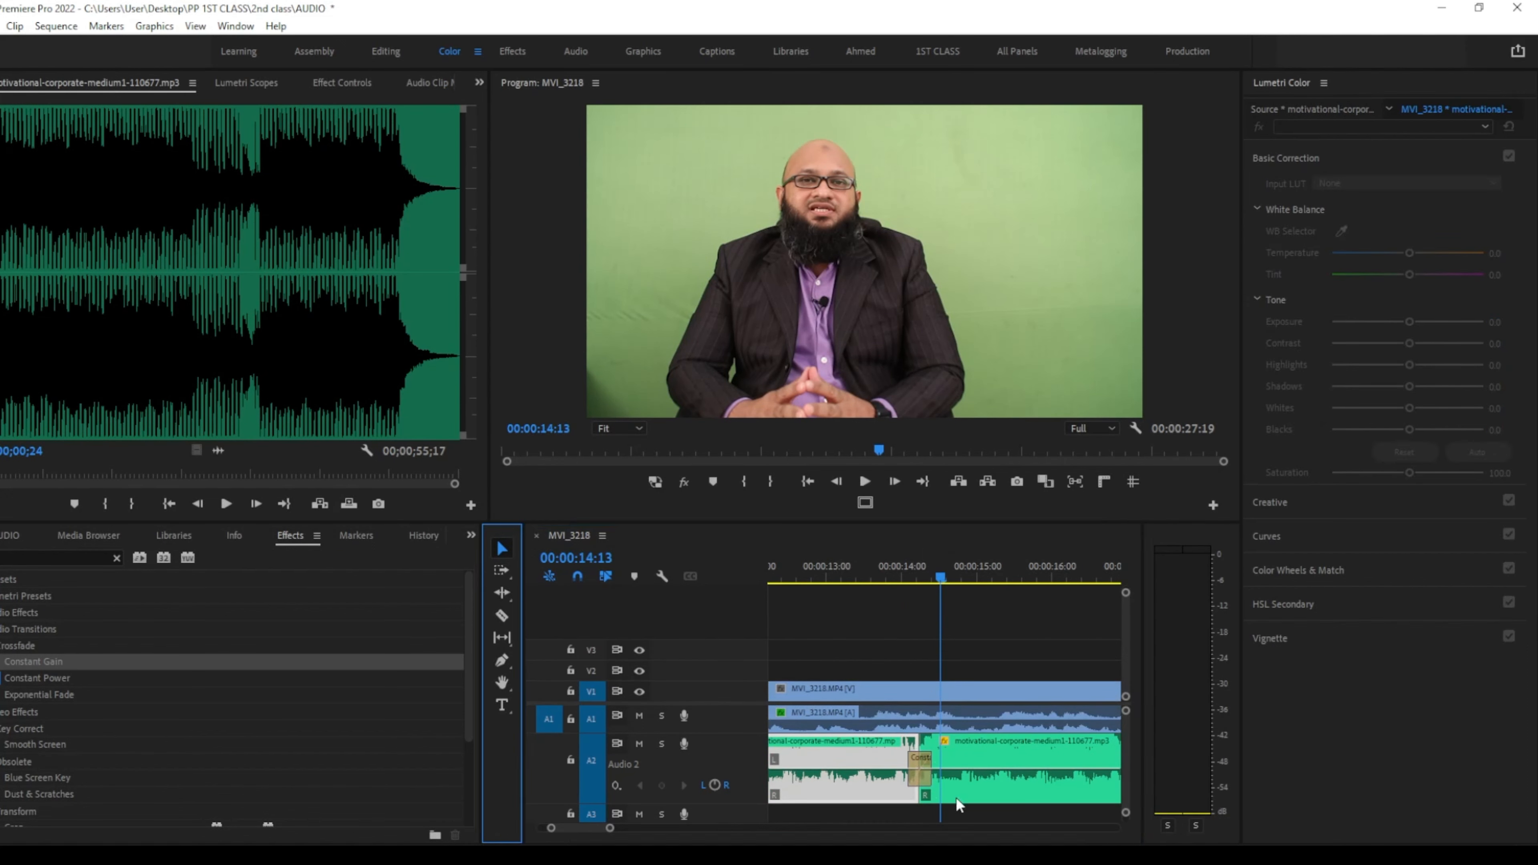
pyautogui.click(919, 766)
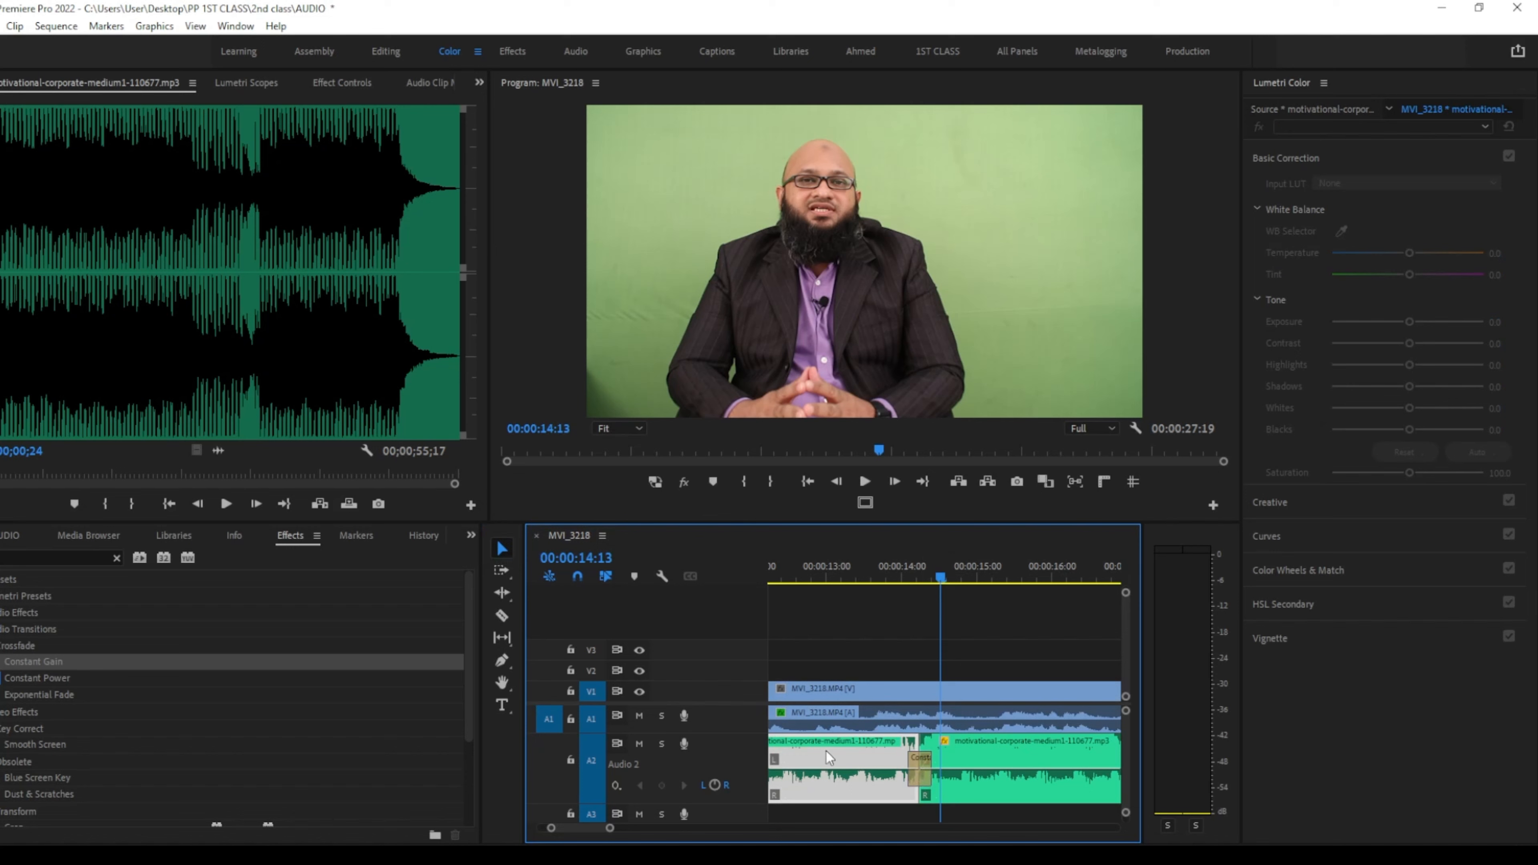
pyautogui.click(52, 678)
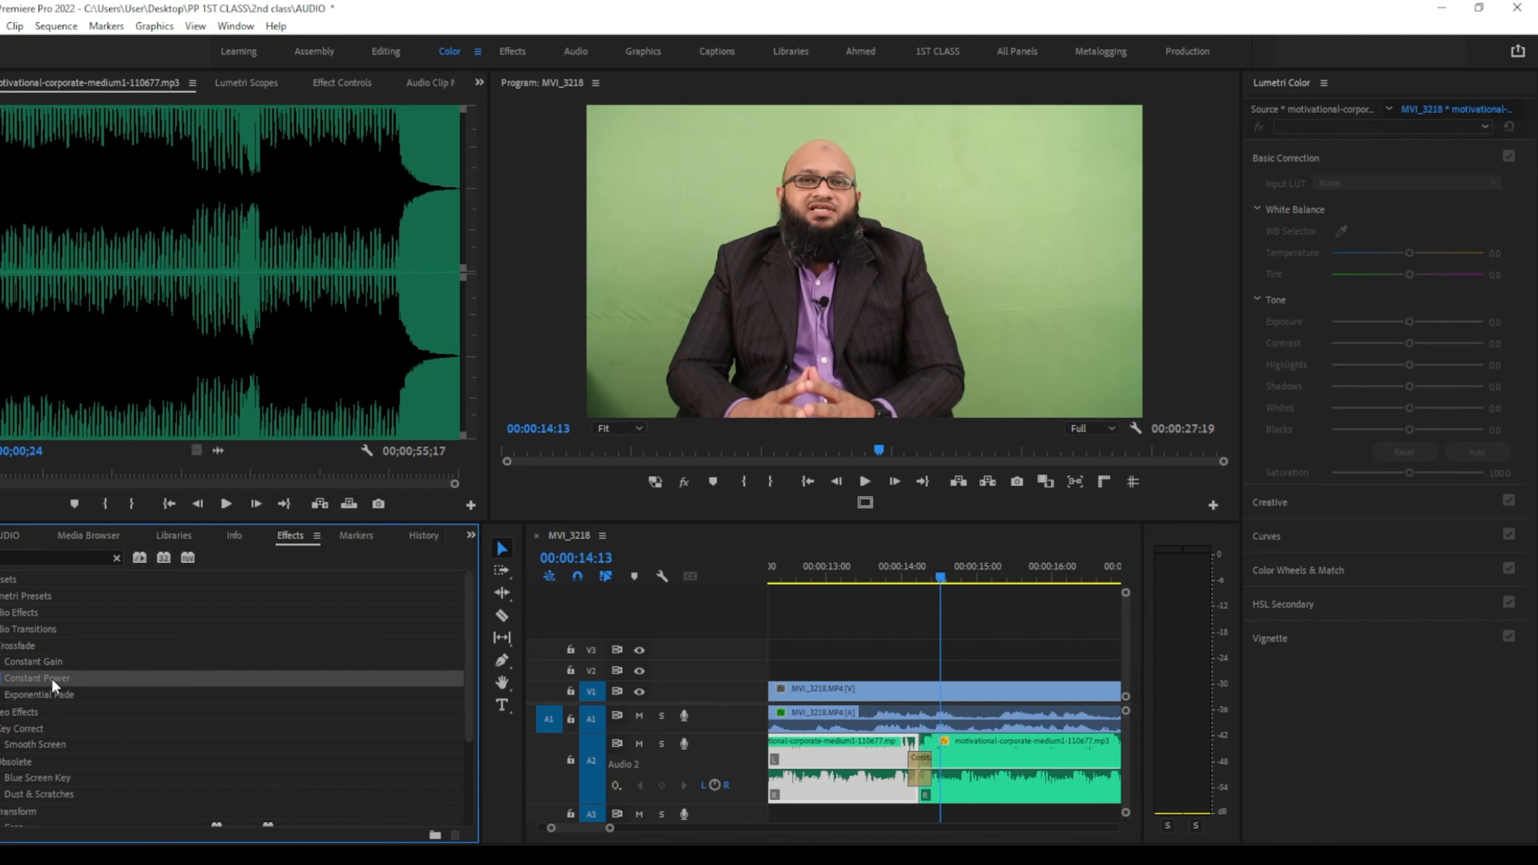
pyautogui.moveTo(52, 678); pyautogui.dragTo(919, 769)
# Play the sequence from about 00:00:13:10 across the Constant Power crossfade to hear the transition.
pyautogui.moveTo(947, 577); pyautogui.dragTo(863, 603)
pyautogui.press('space')
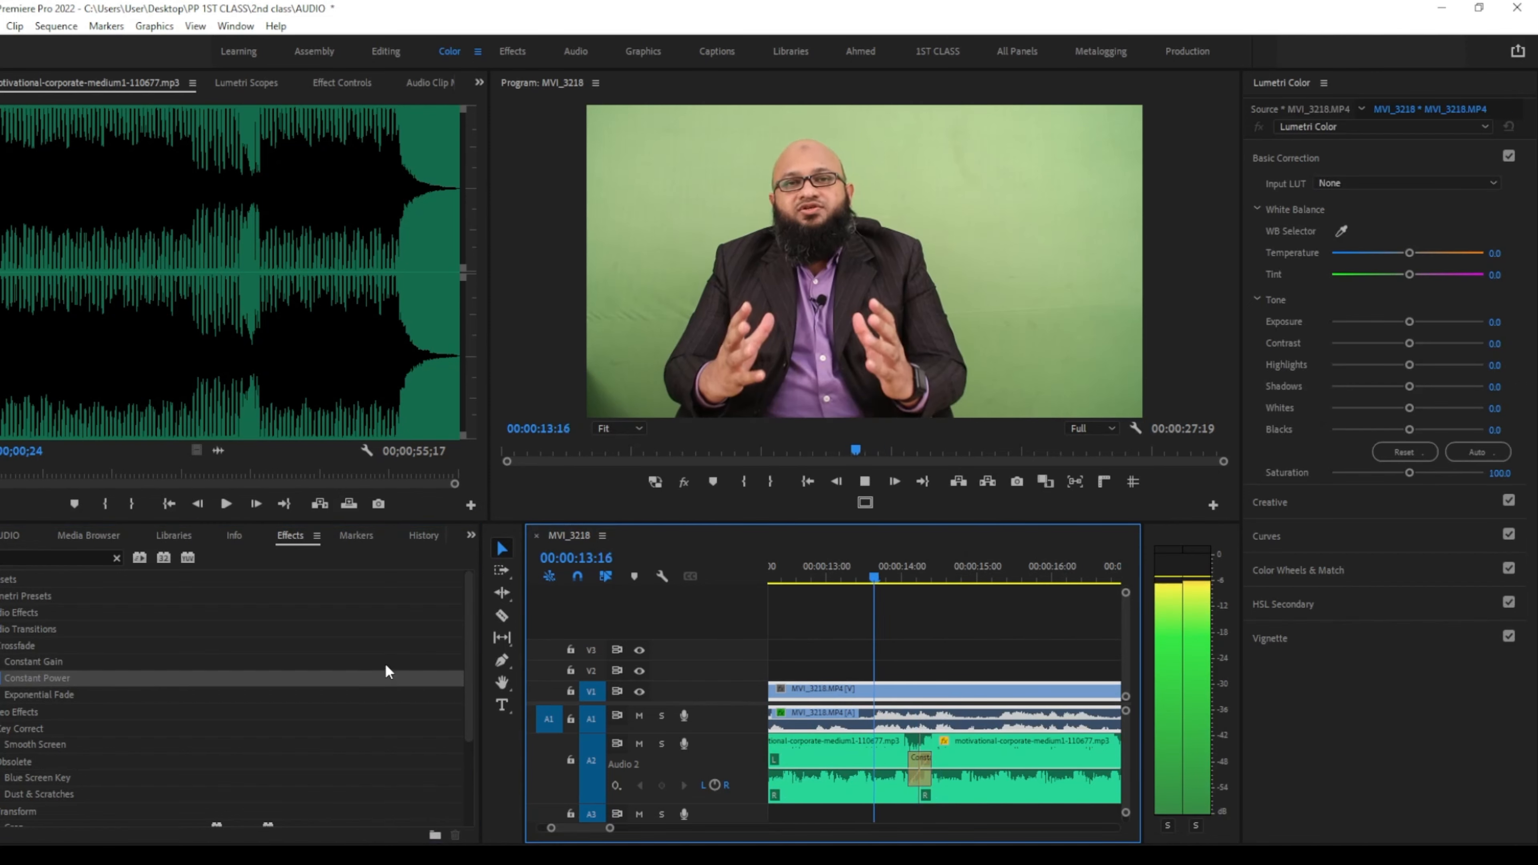
pyautogui.press('space')
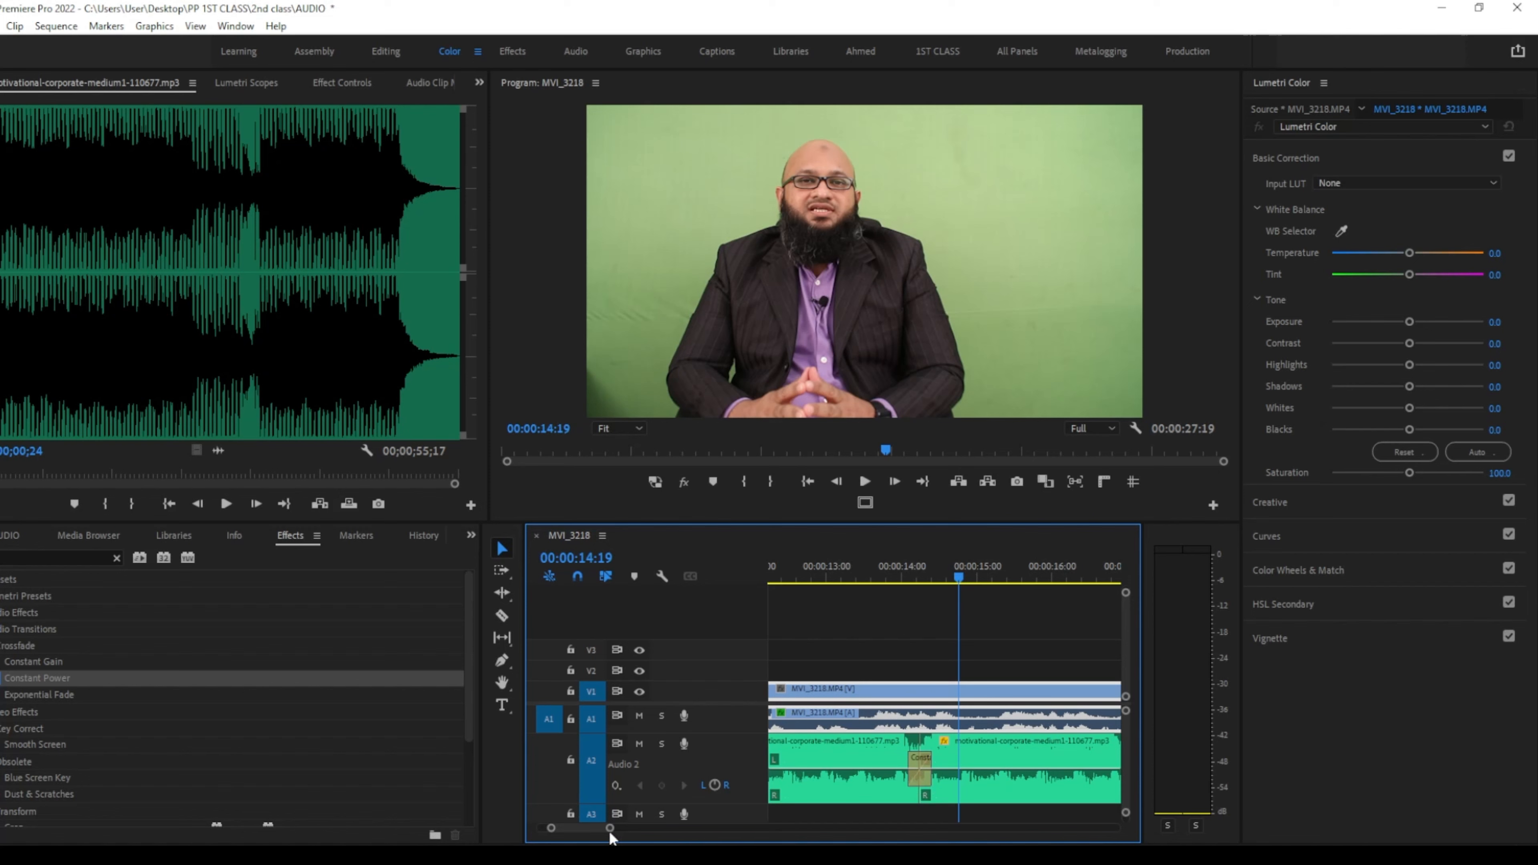
# Nest the two A2 music pieces into one sequence named Nested Sequence 01.
pyautogui.moveTo(610, 829); pyautogui.dragTo(664, 834)
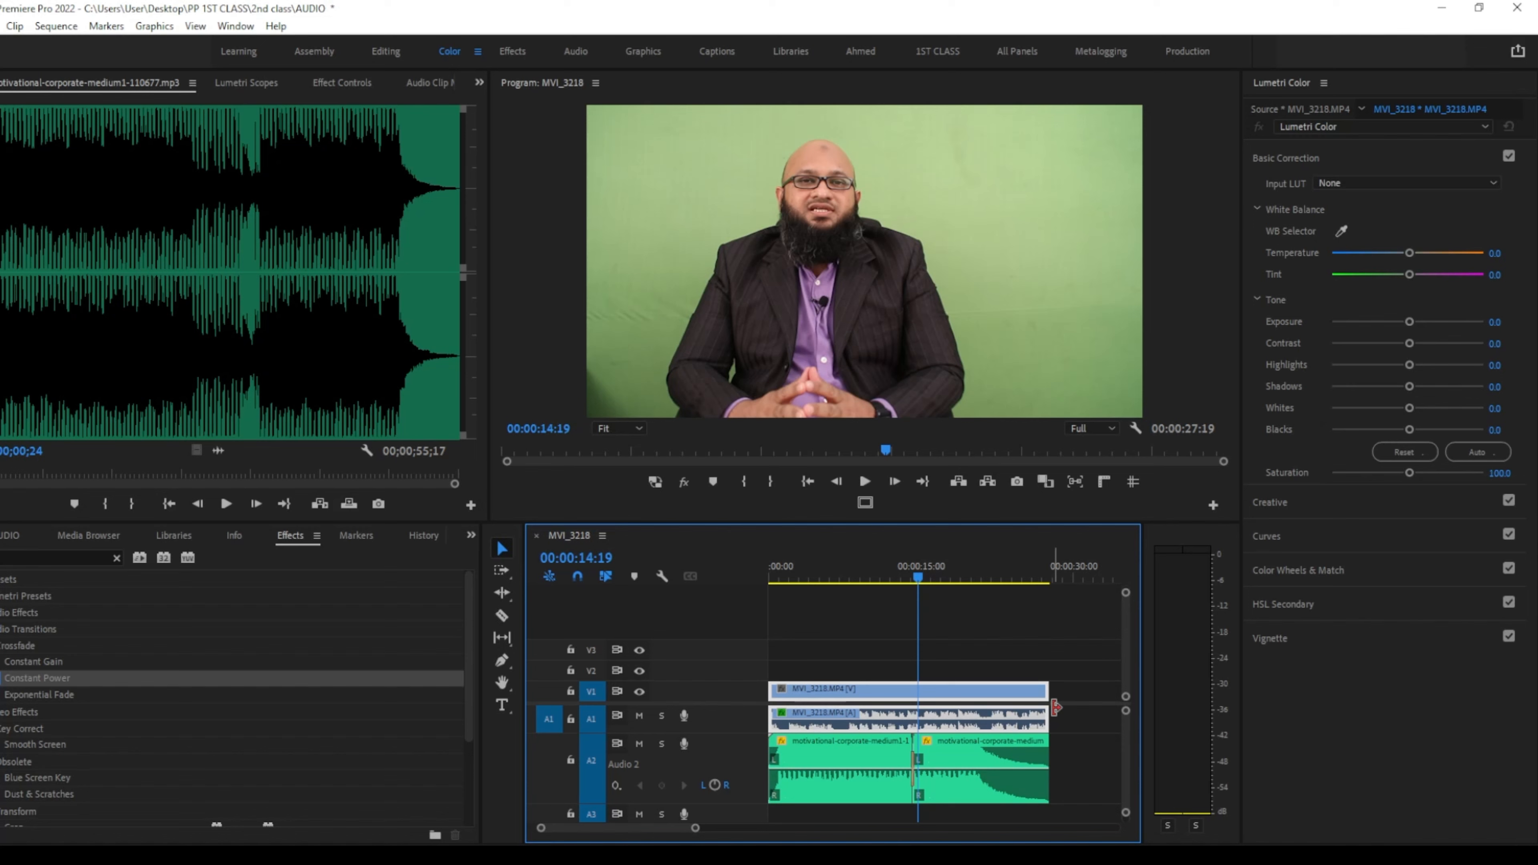
pyautogui.moveTo(1086, 757); pyautogui.dragTo(769, 829)
pyautogui.rightClick(869, 769)
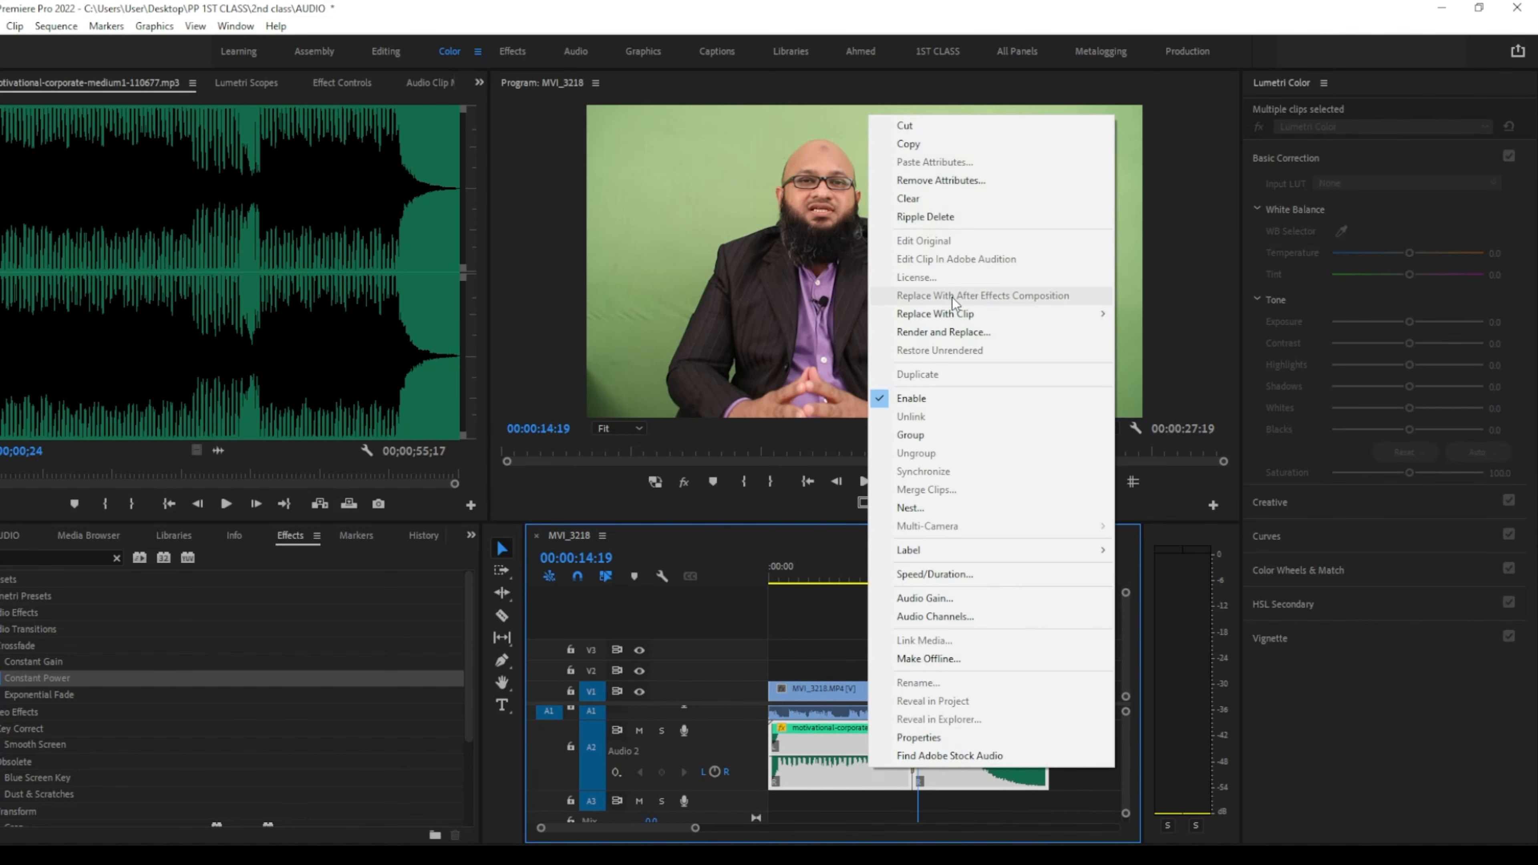
pyautogui.click(948, 510)
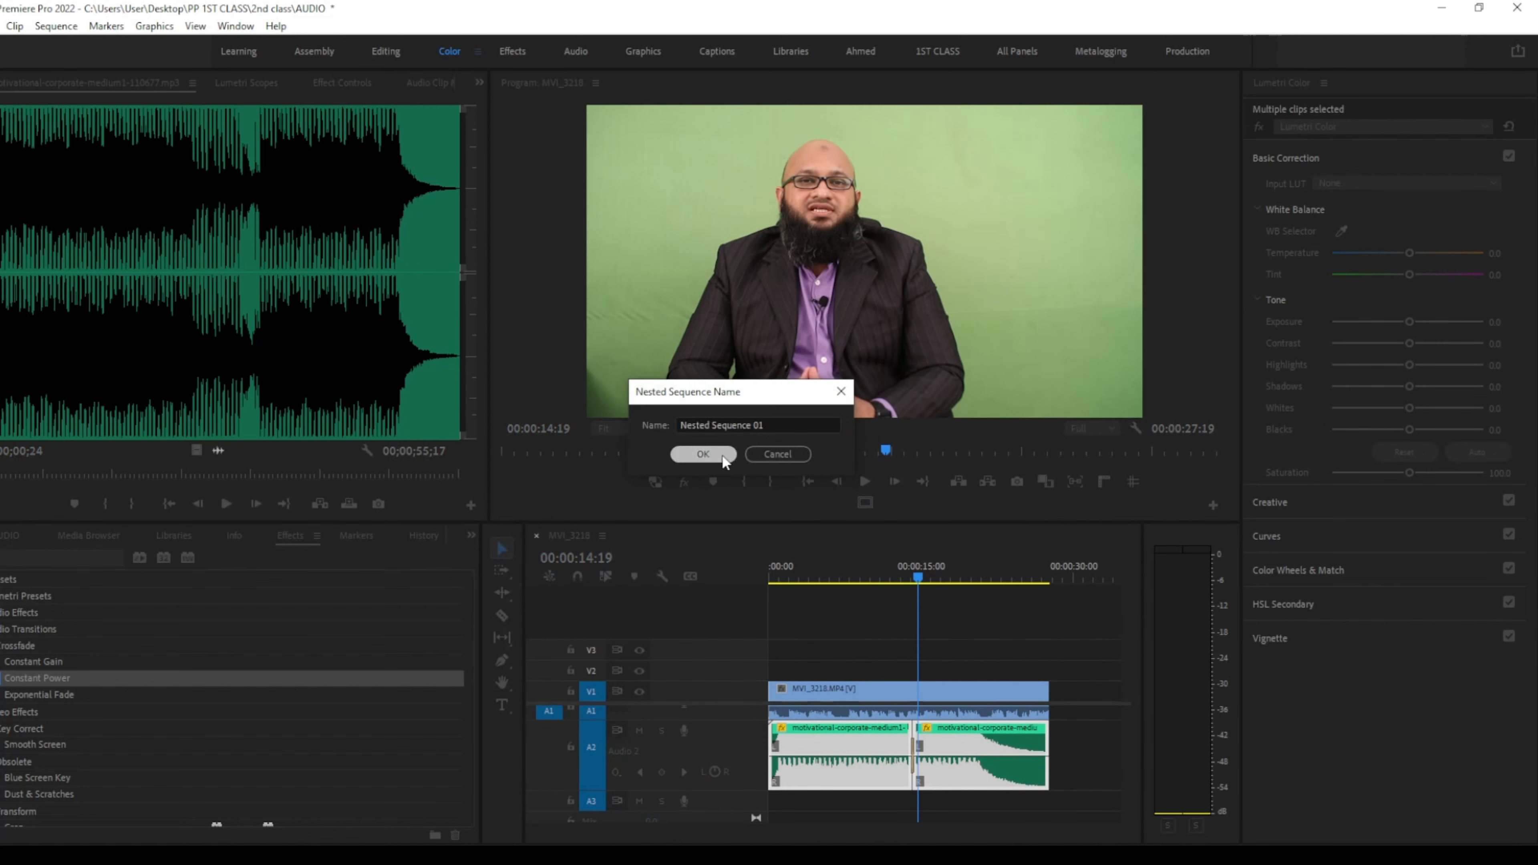
pyautogui.click(702, 455)
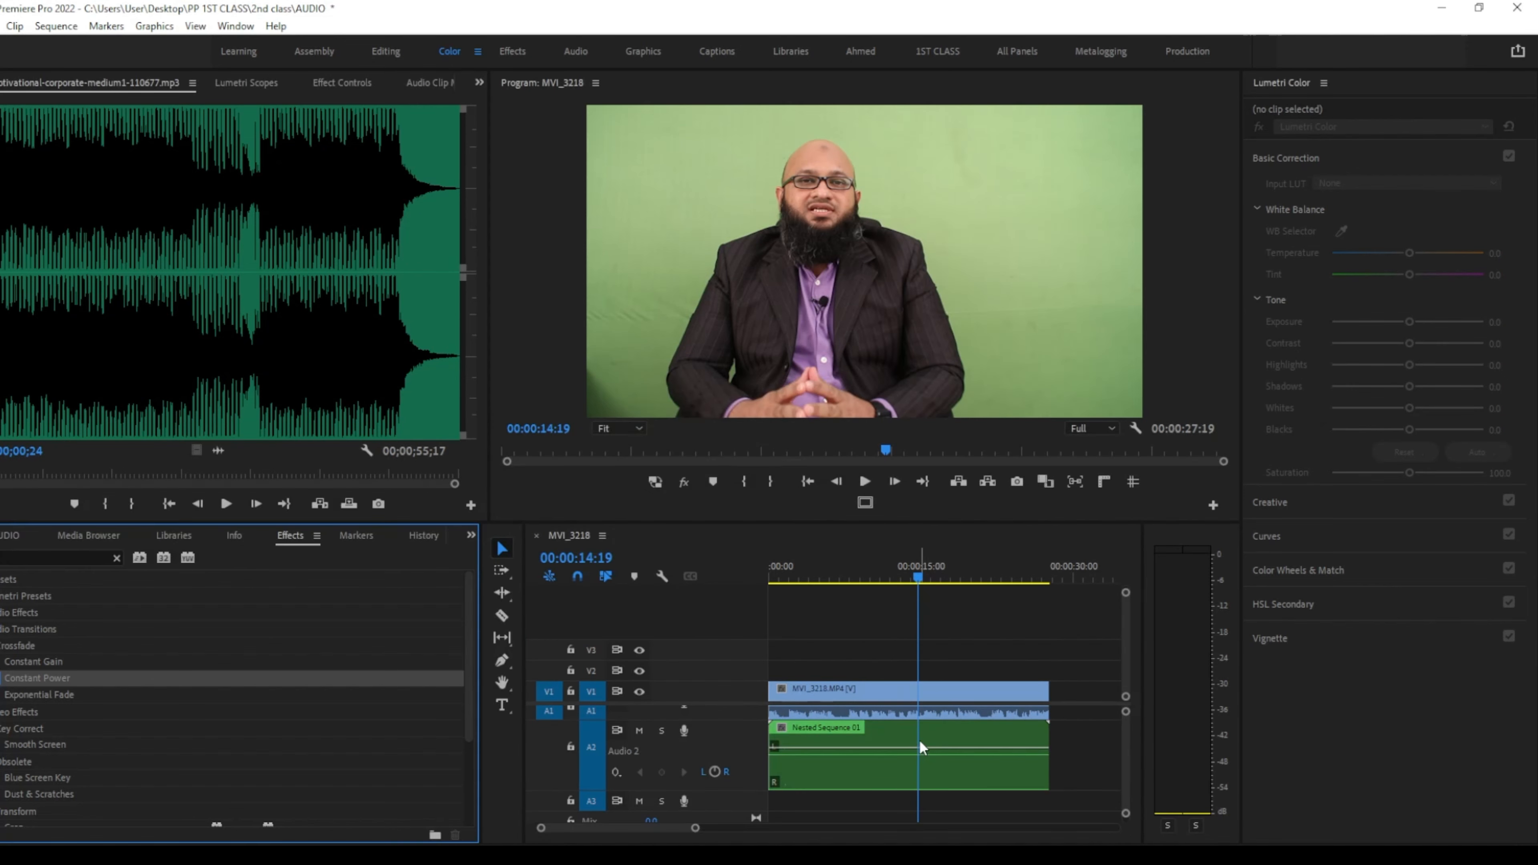
# Play the sequence from its beginning to judge the nested music's loudness against the voice.
pyautogui.moveTo(921, 742)
pyautogui.moveTo(917, 569); pyautogui.dragTo(741, 579)
pyautogui.press('space')
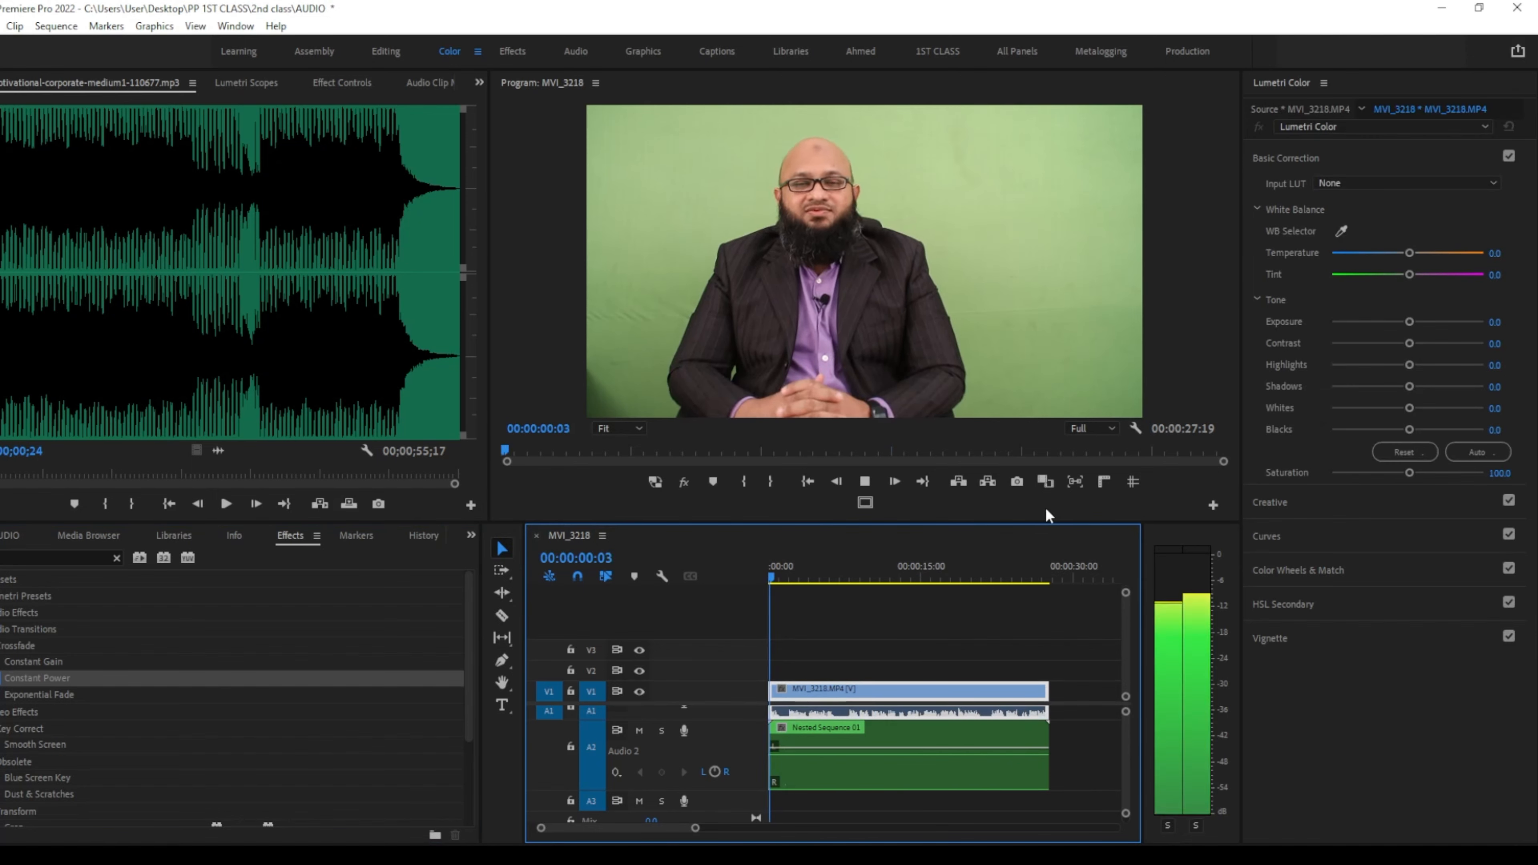
pyautogui.press('space')
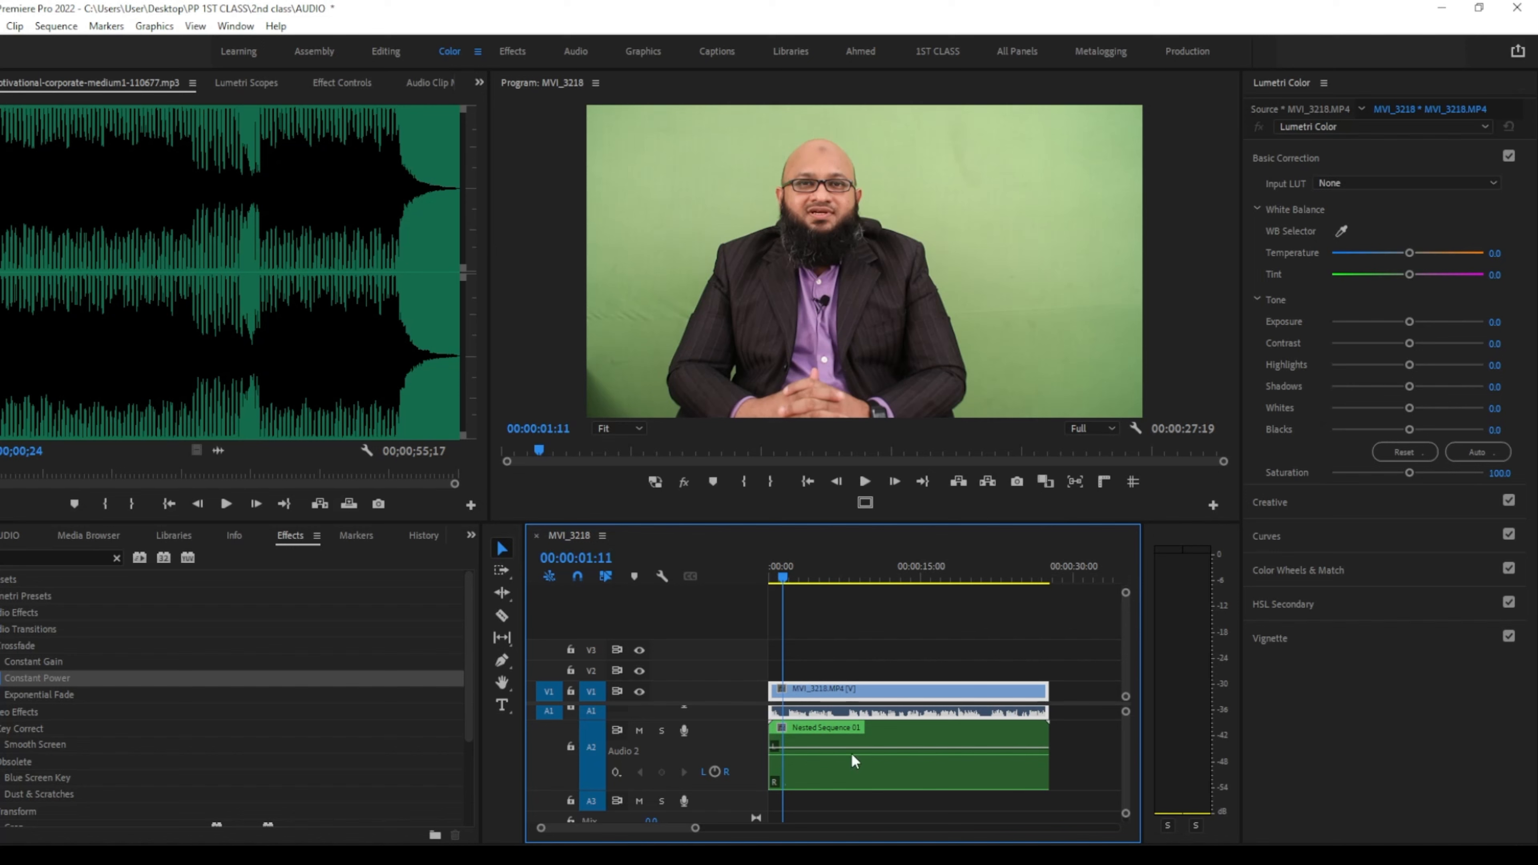
# Lower the volume of the nested music clip on A2 and play the sequence to check the balance.
pyautogui.click(860, 767)
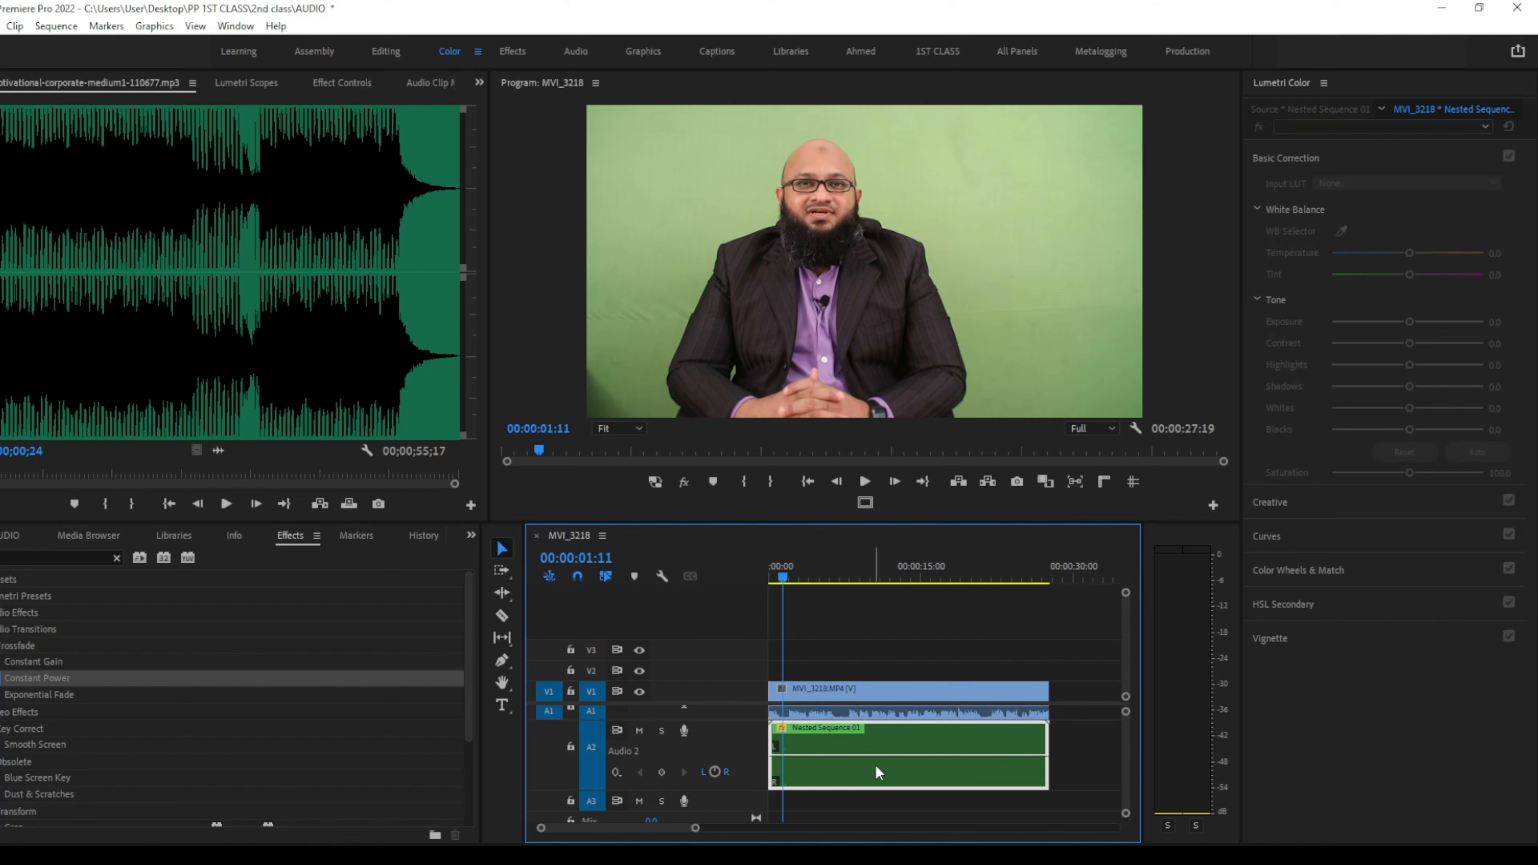
pyautogui.moveTo(857, 757)
pyautogui.mouseDown()
pyautogui.moveTo(873, 774)
pyautogui.moveTo(860, 777)
pyautogui.mouseUp()
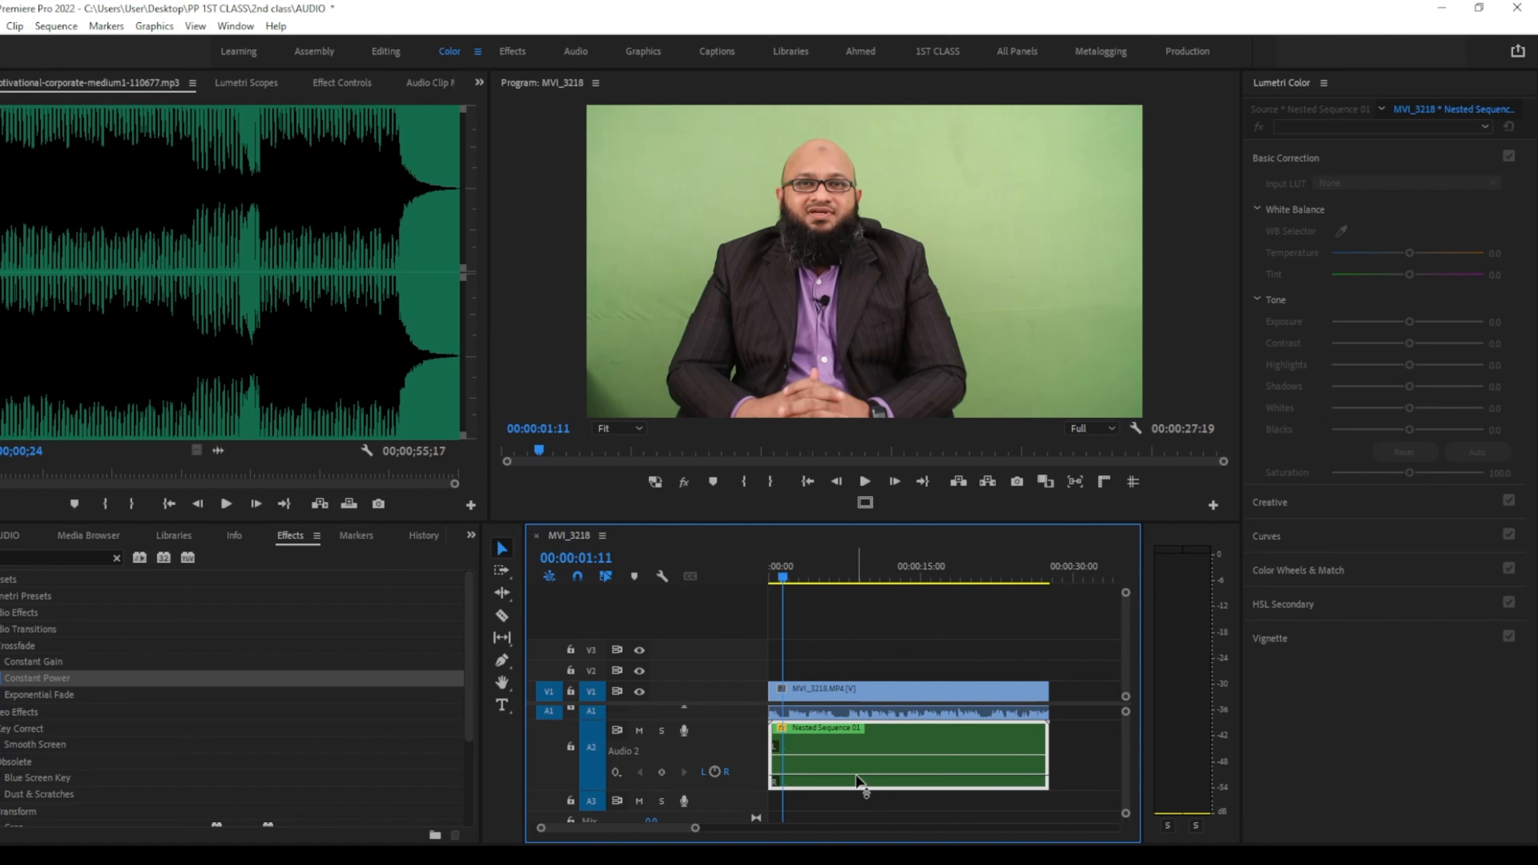
pyautogui.press('`')
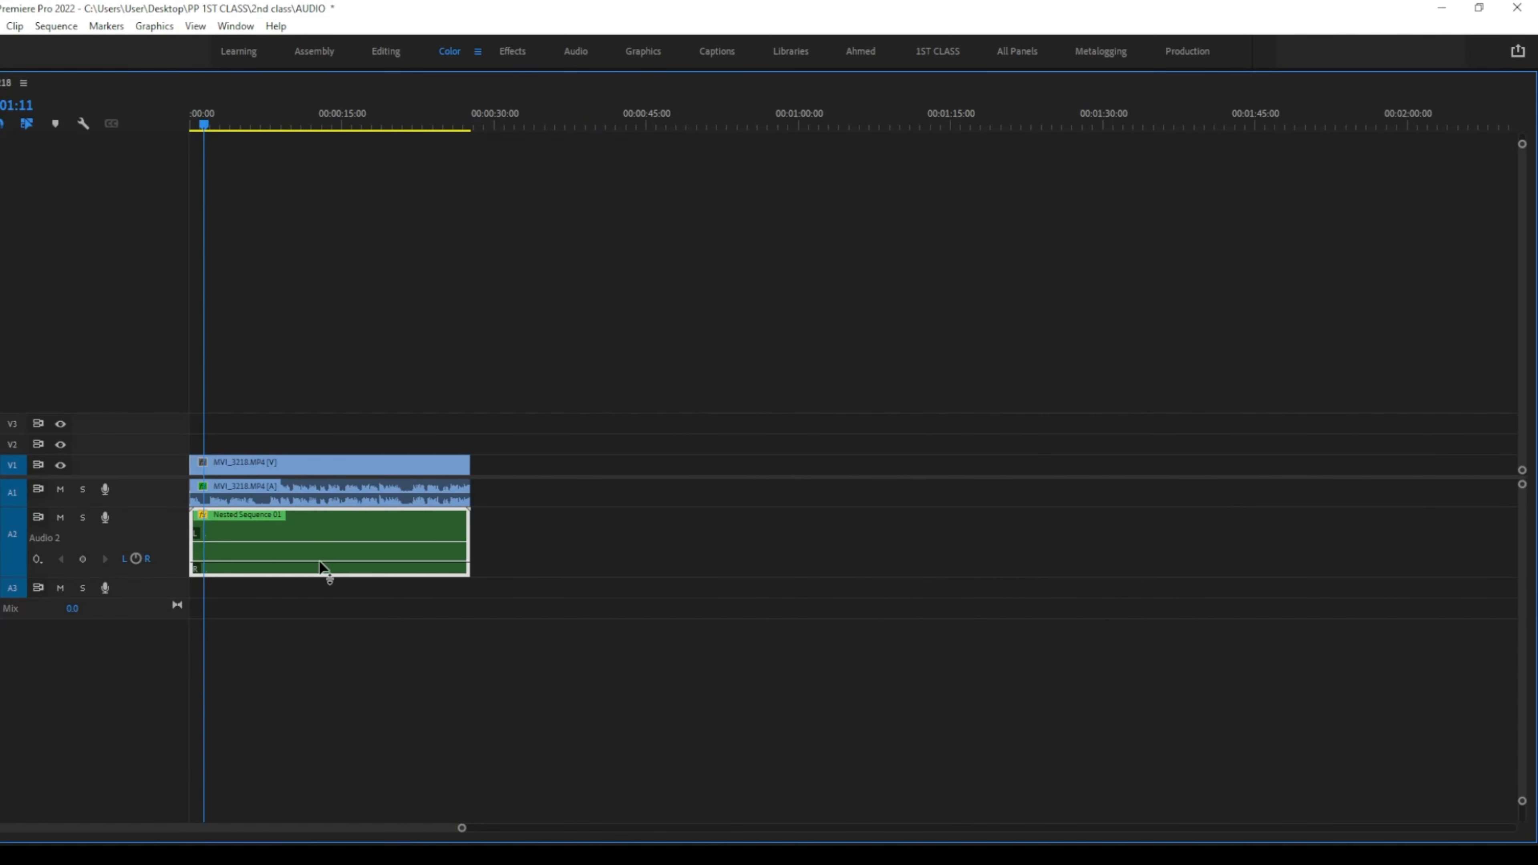
pyautogui.moveTo(325, 572); pyautogui.dragTo(334, 562)
pyautogui.press('`')
pyautogui.press('space')
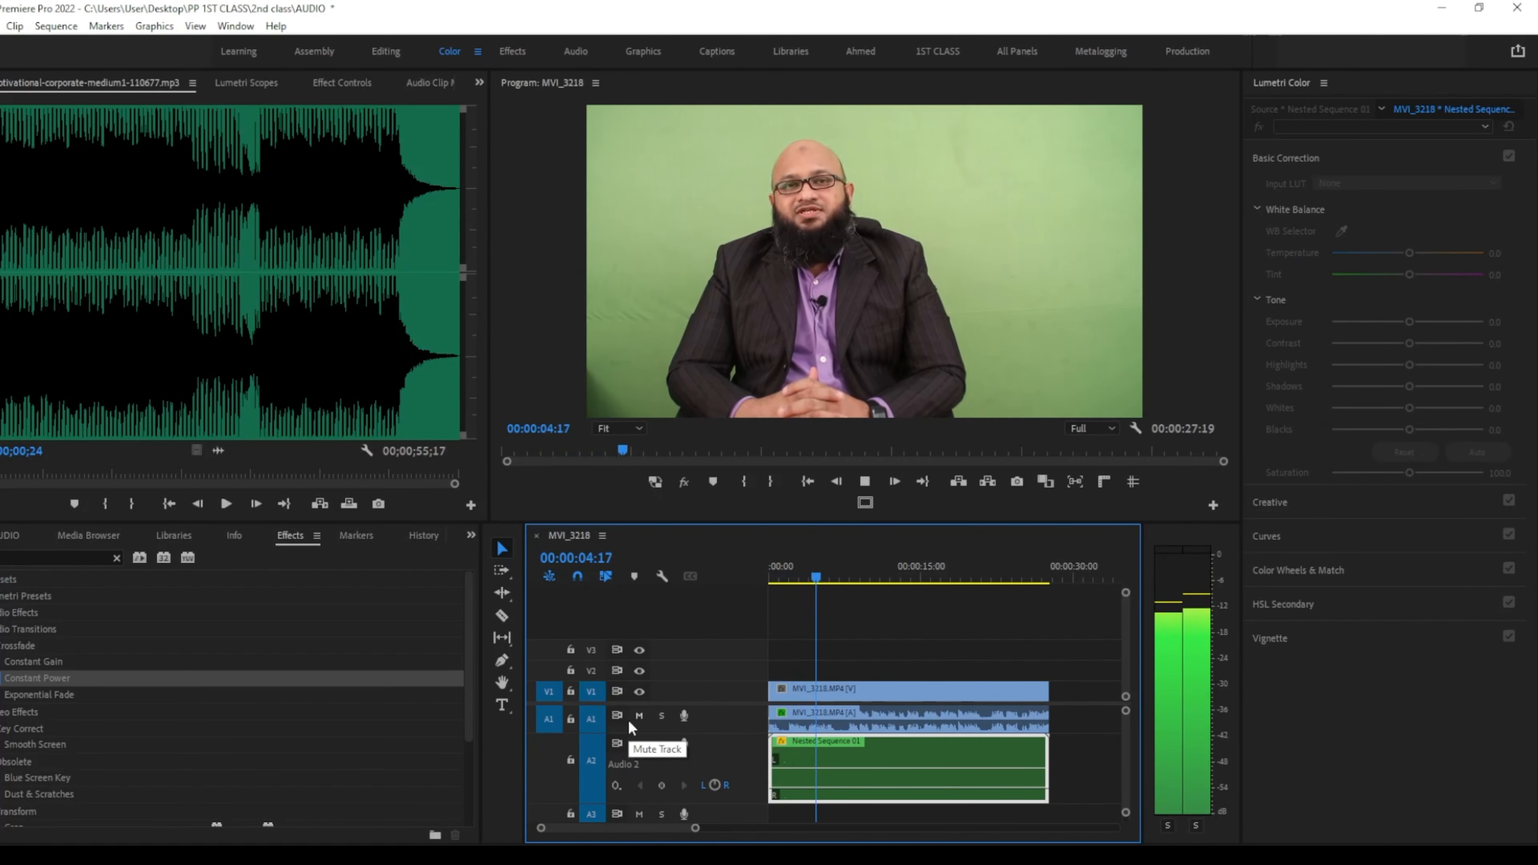
pyautogui.press('space')
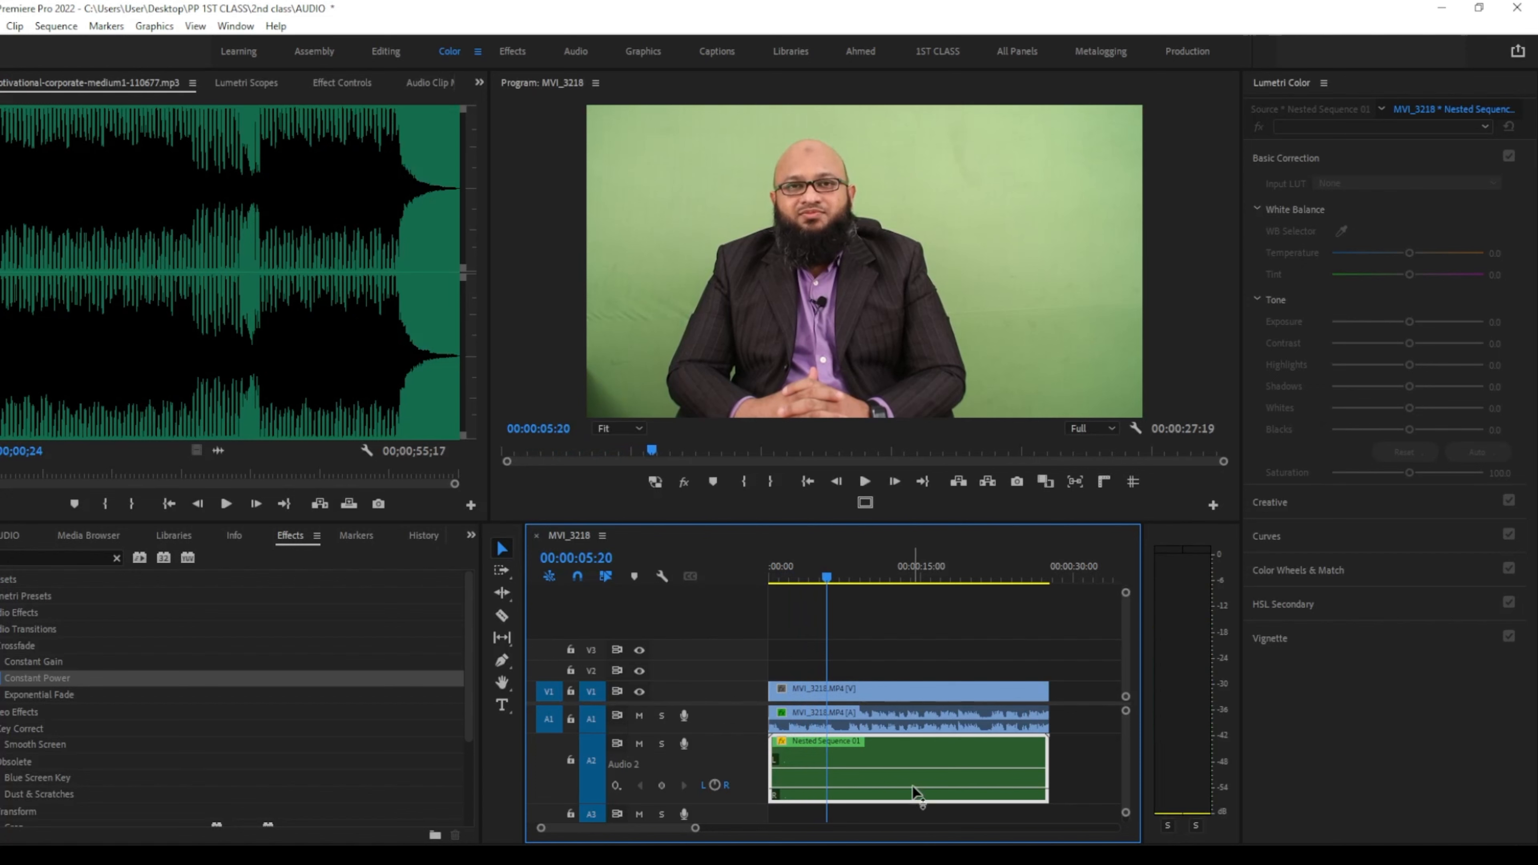
# Reduce the nested music clip's volume a little further and listen to it under the voice.
pyautogui.moveTo(866, 788); pyautogui.dragTo(870, 796)
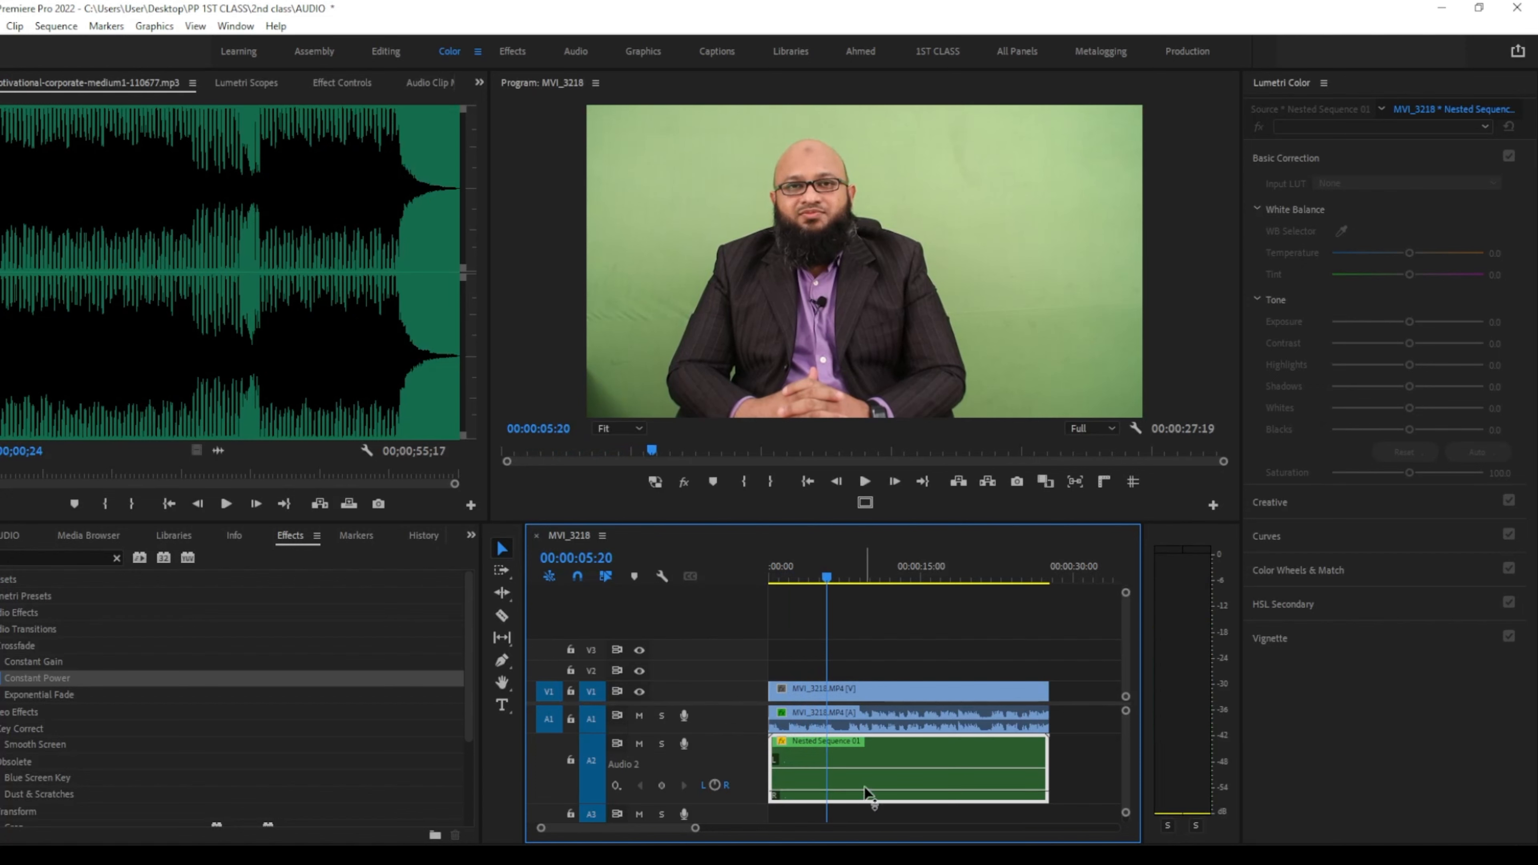
pyautogui.press('space')
pyautogui.press('space')
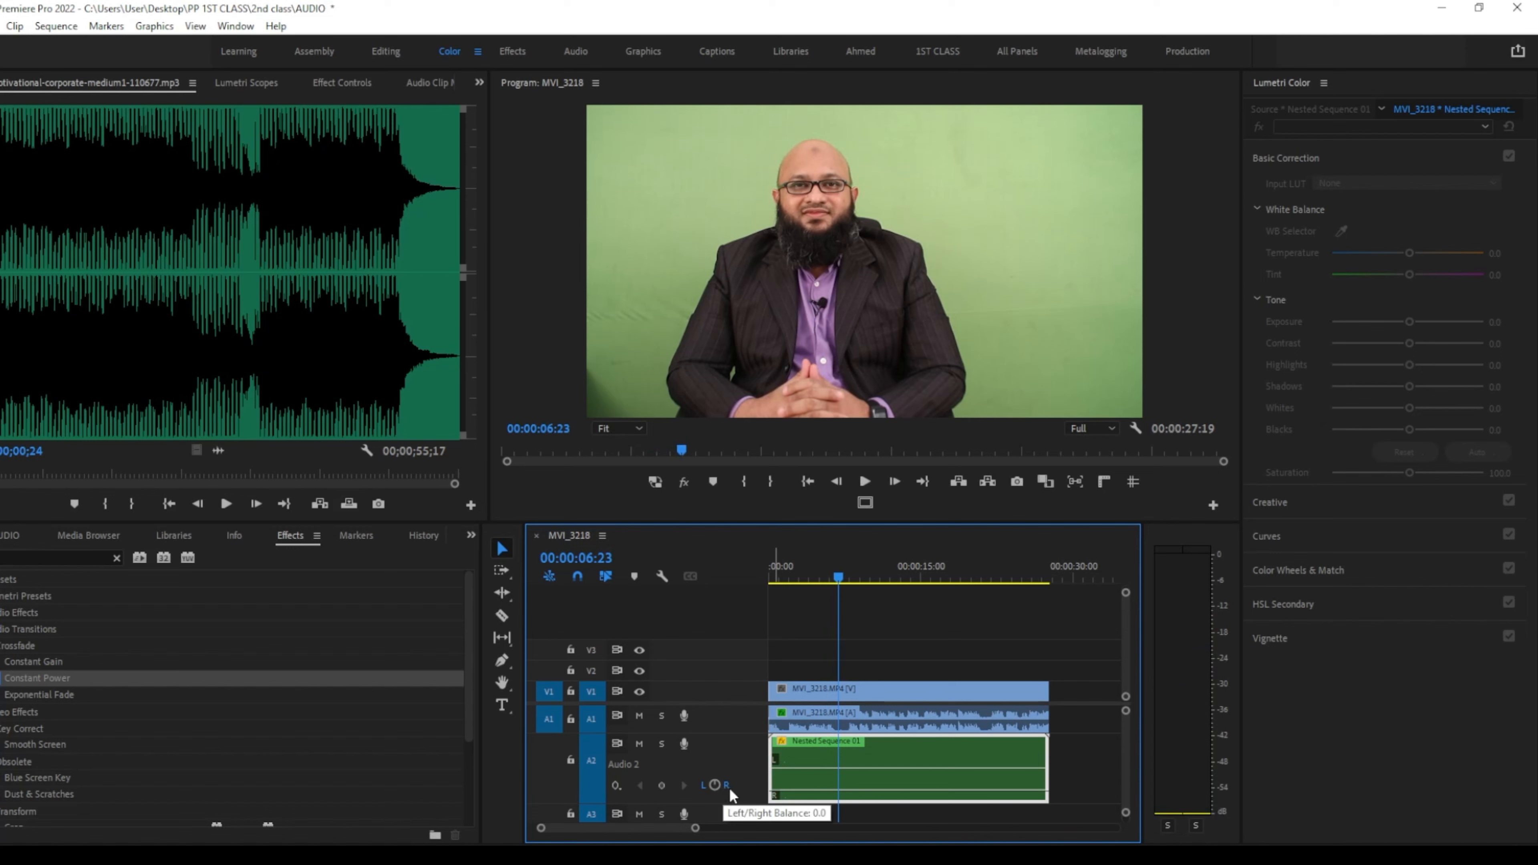
pyautogui.press('space')
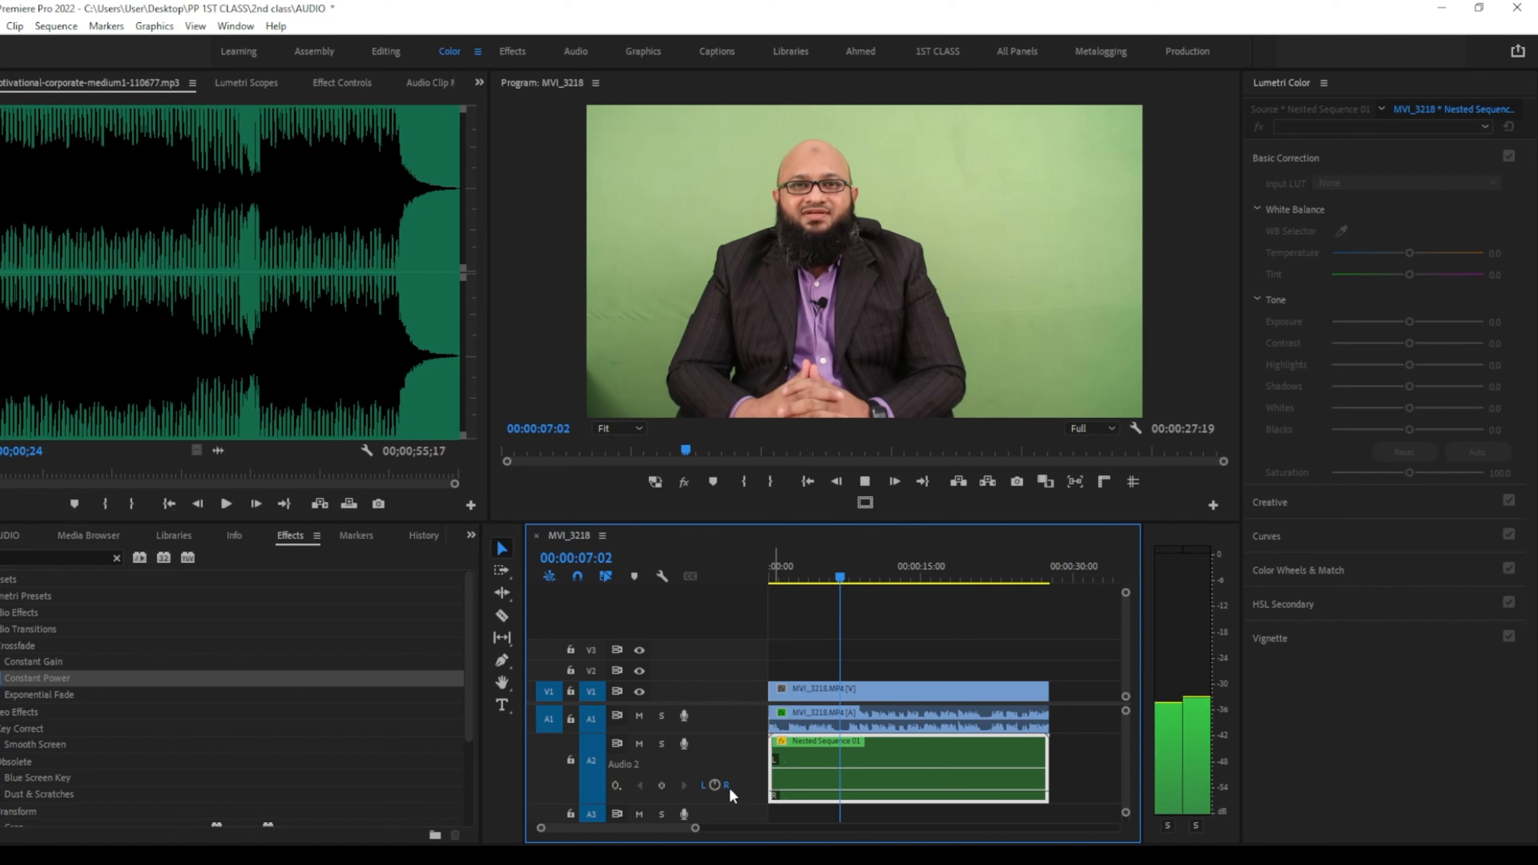
pyautogui.press('space')
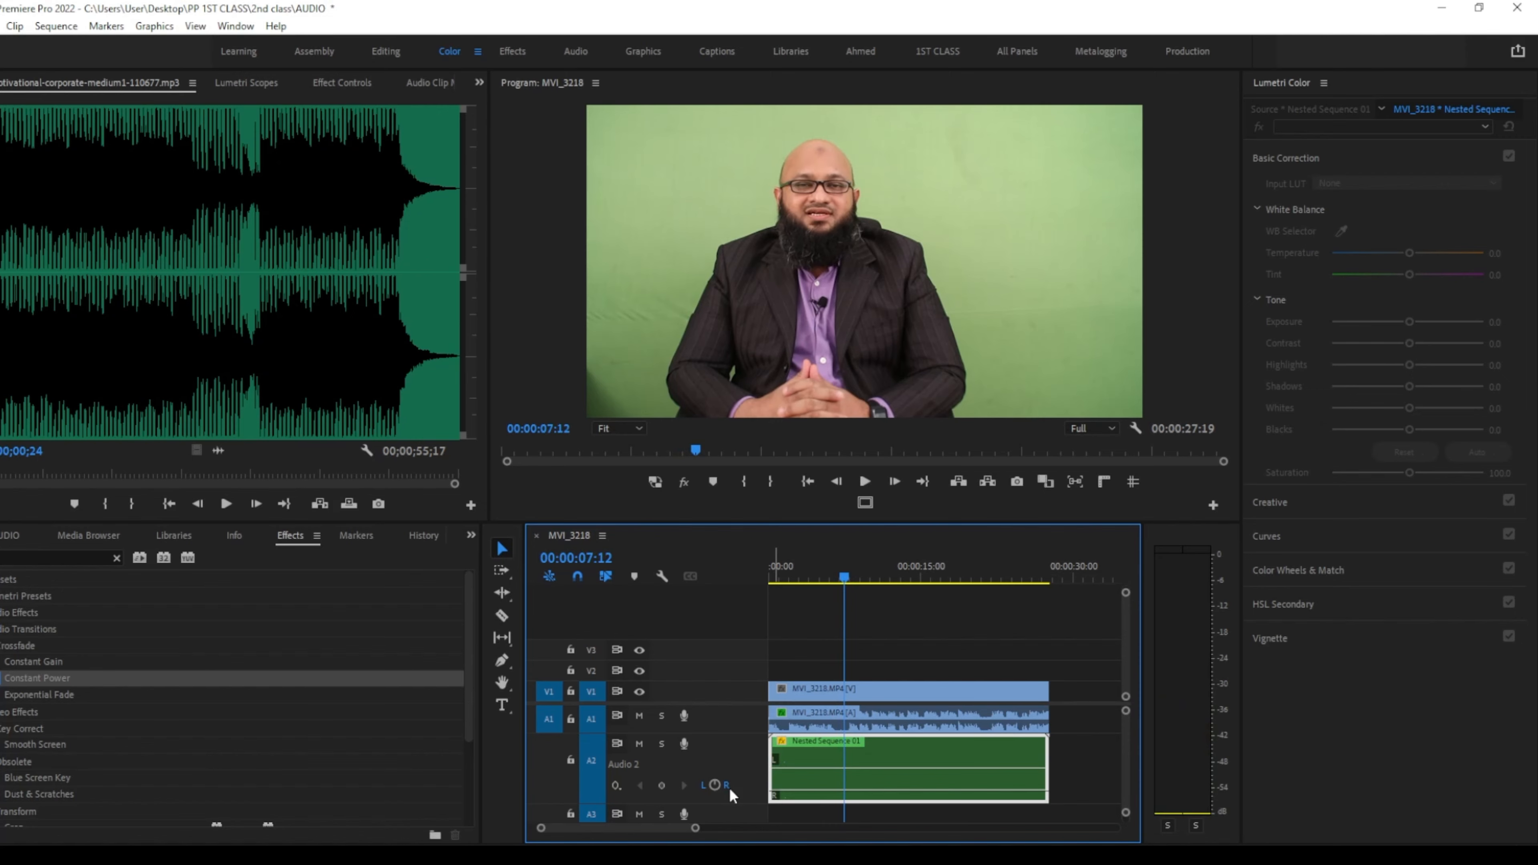
# Set the volume of the nested music clip on A2 to -4.7 dB.
pyautogui.press('`')
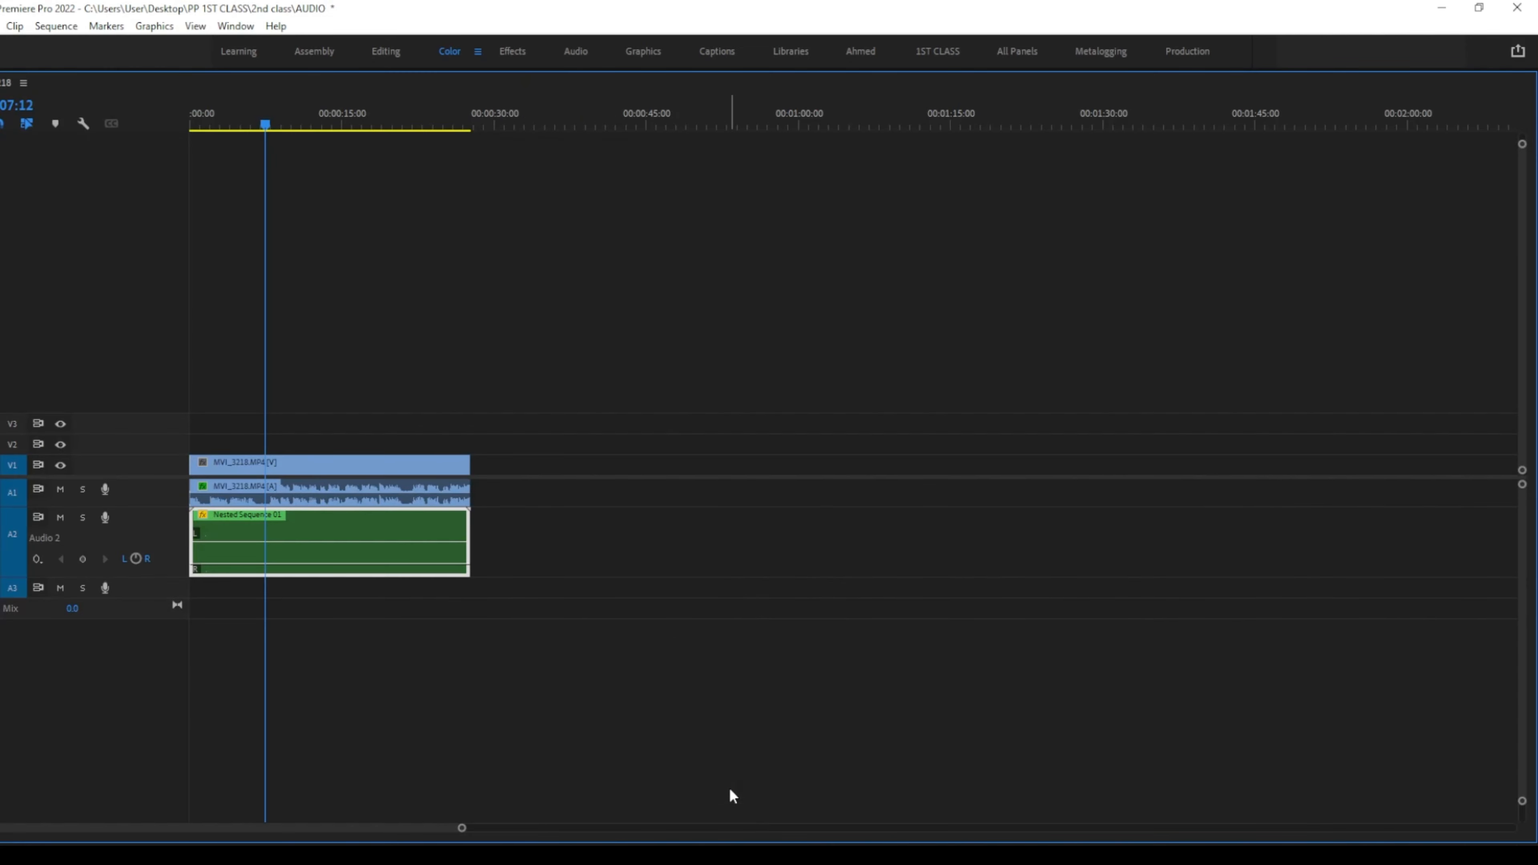
pyautogui.press('`')
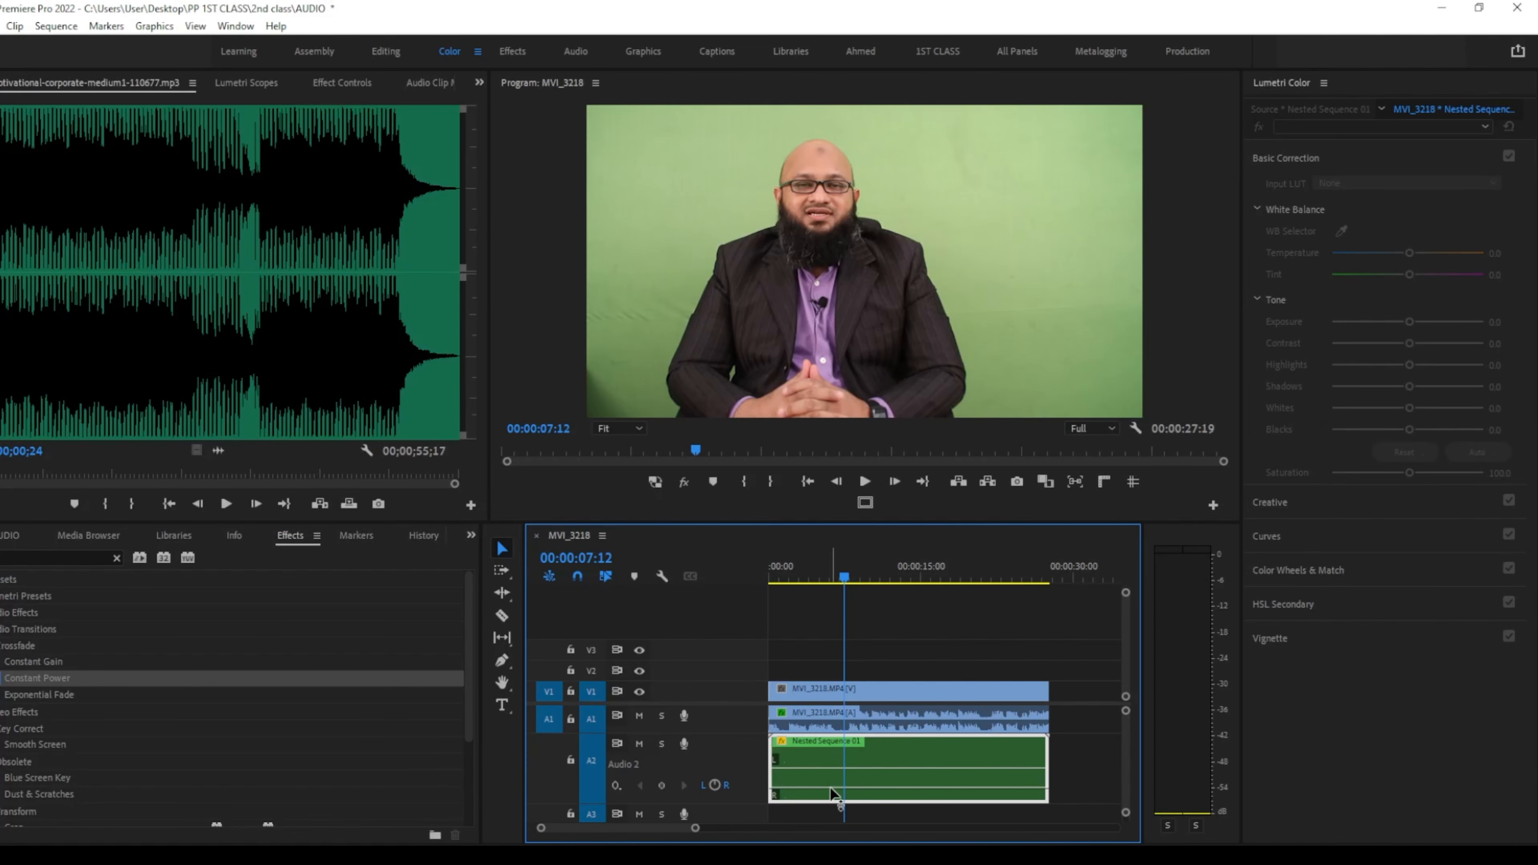
pyautogui.moveTo(831, 789); pyautogui.dragTo(854, 802)
# Switch to the Audio workspace and tag the MVI_3218.MP4 voice clip as Dialogue in Essential Sound.
pyautogui.click(925, 720)
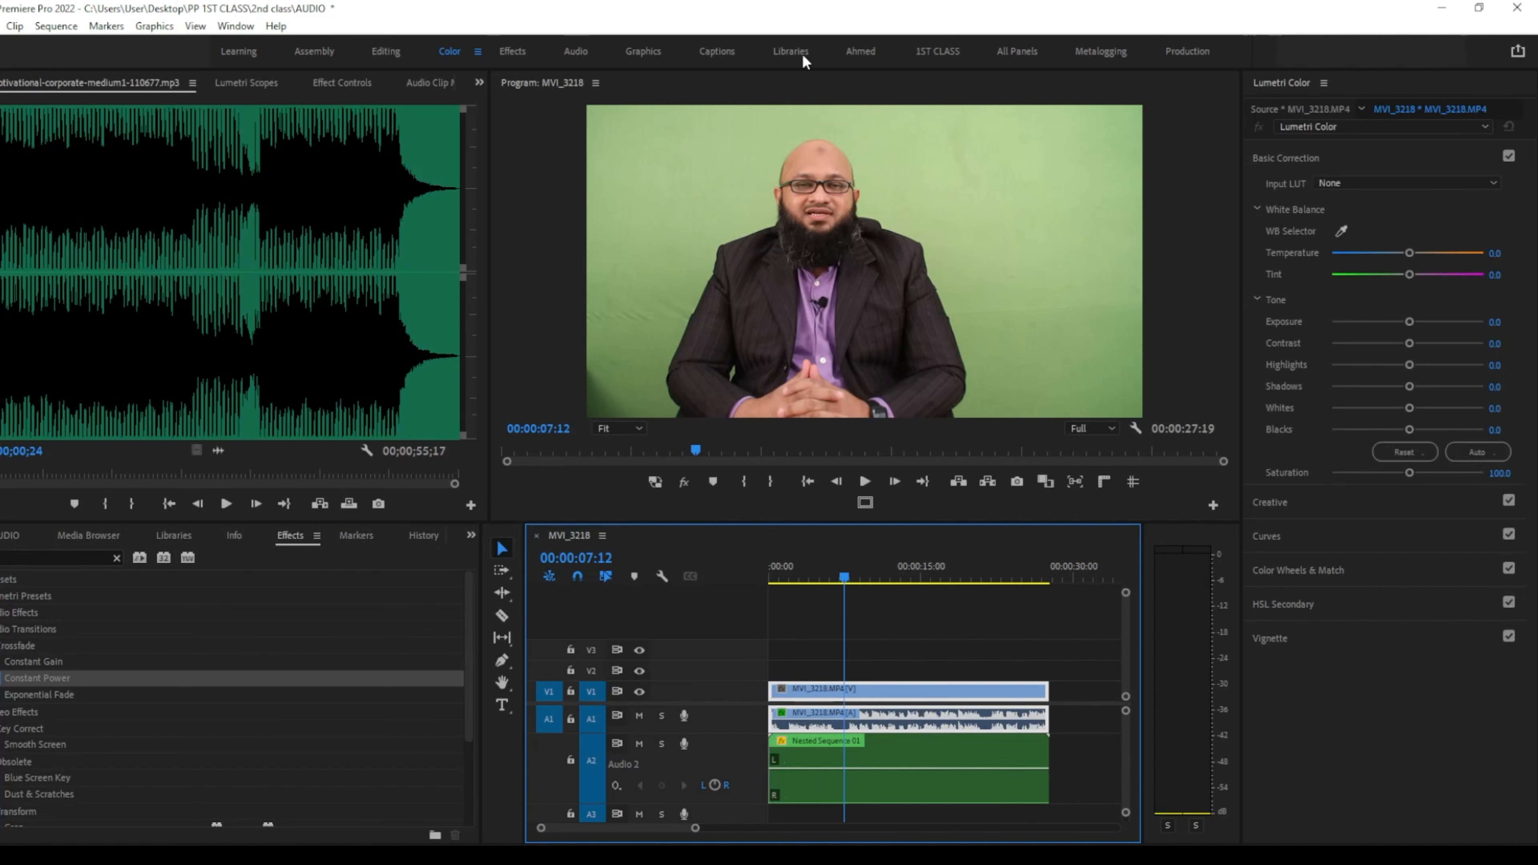
pyautogui.click(583, 46)
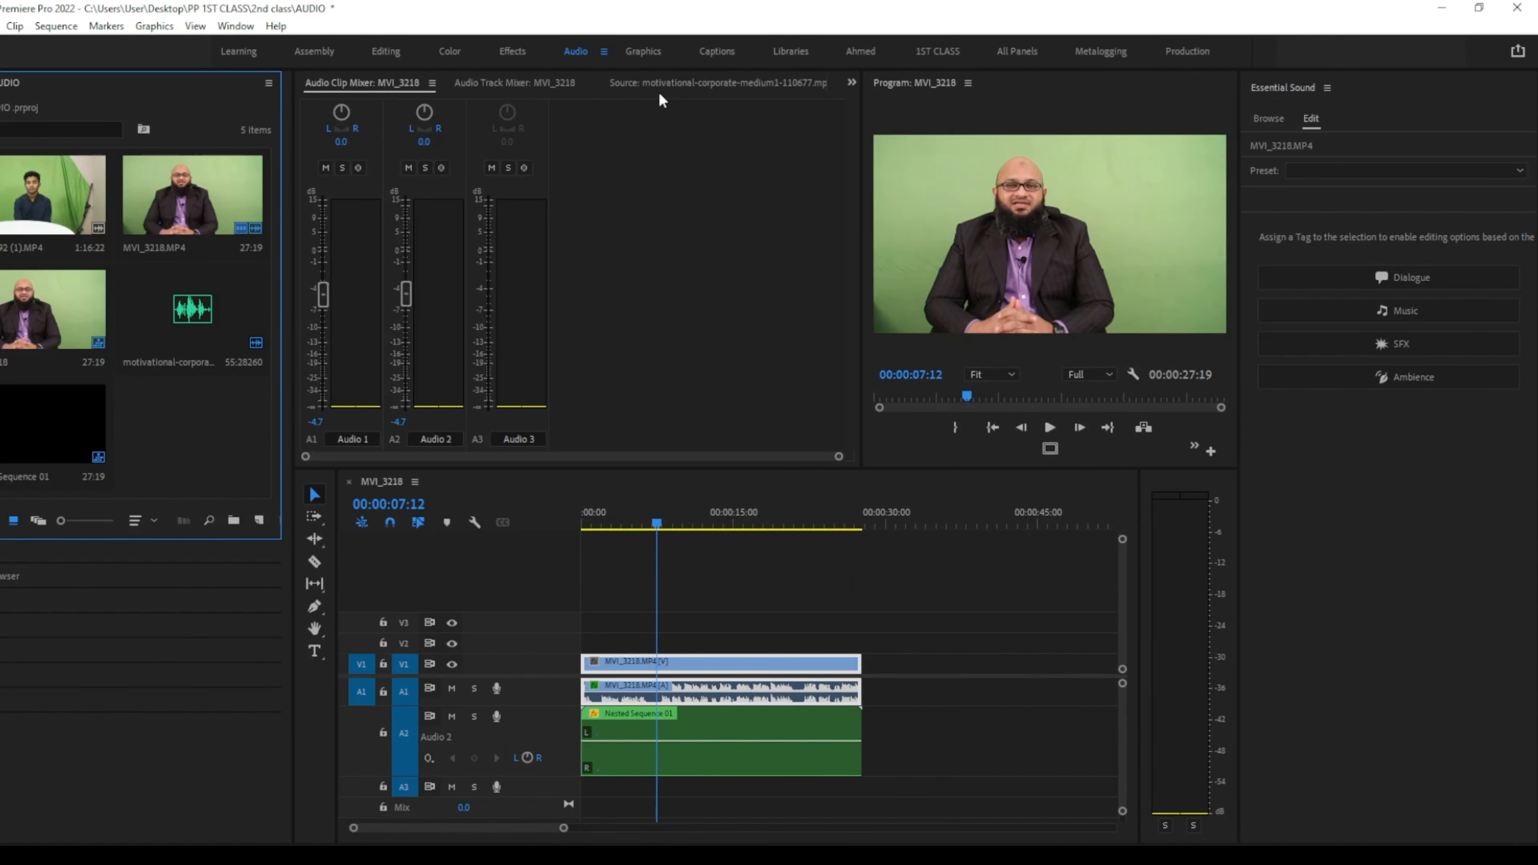
pyautogui.click(988, 765)
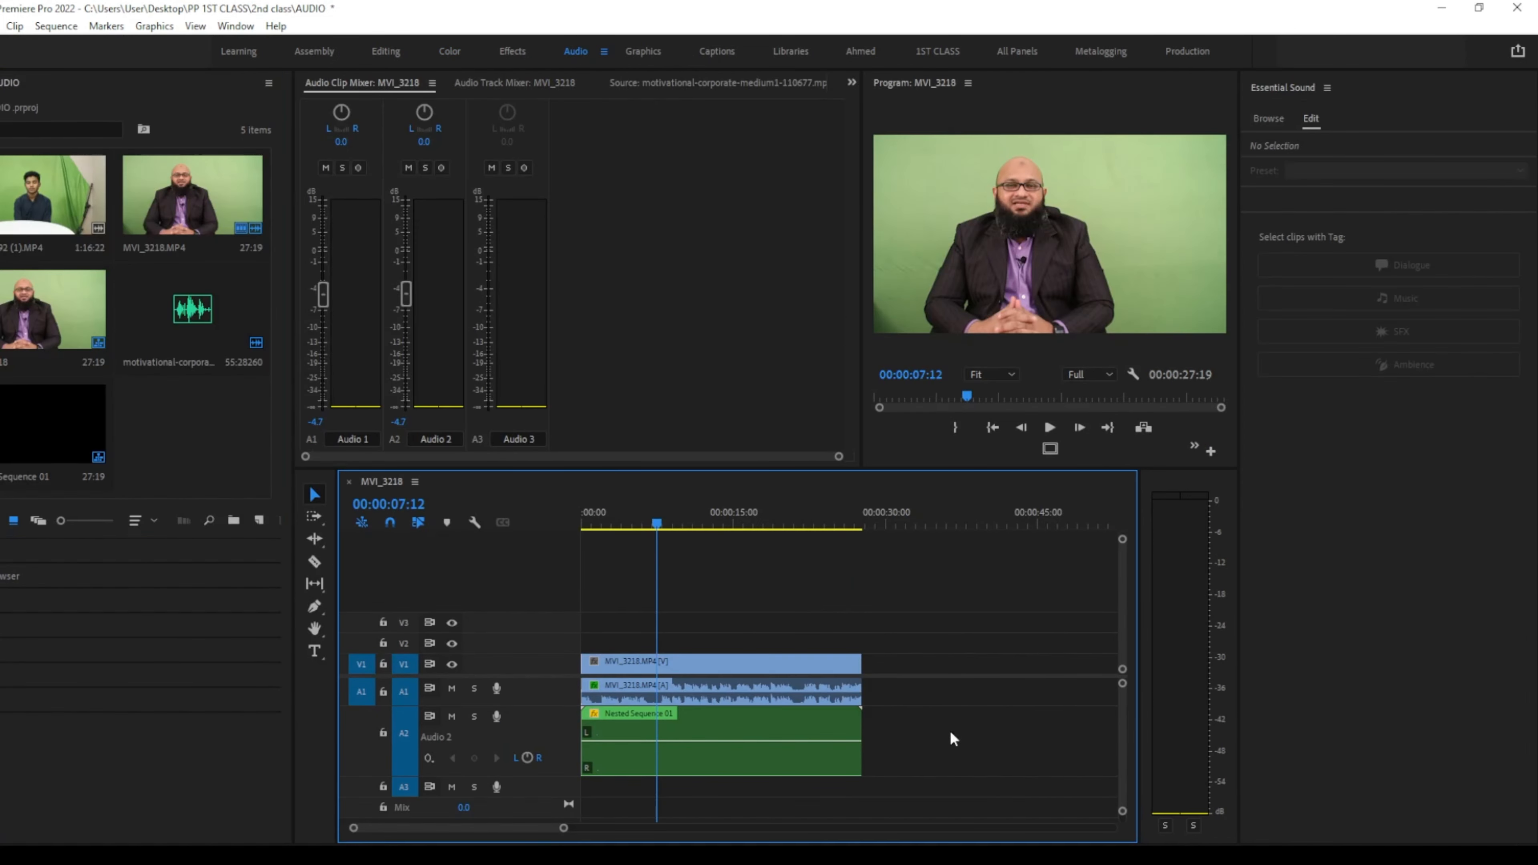
pyautogui.click(729, 699)
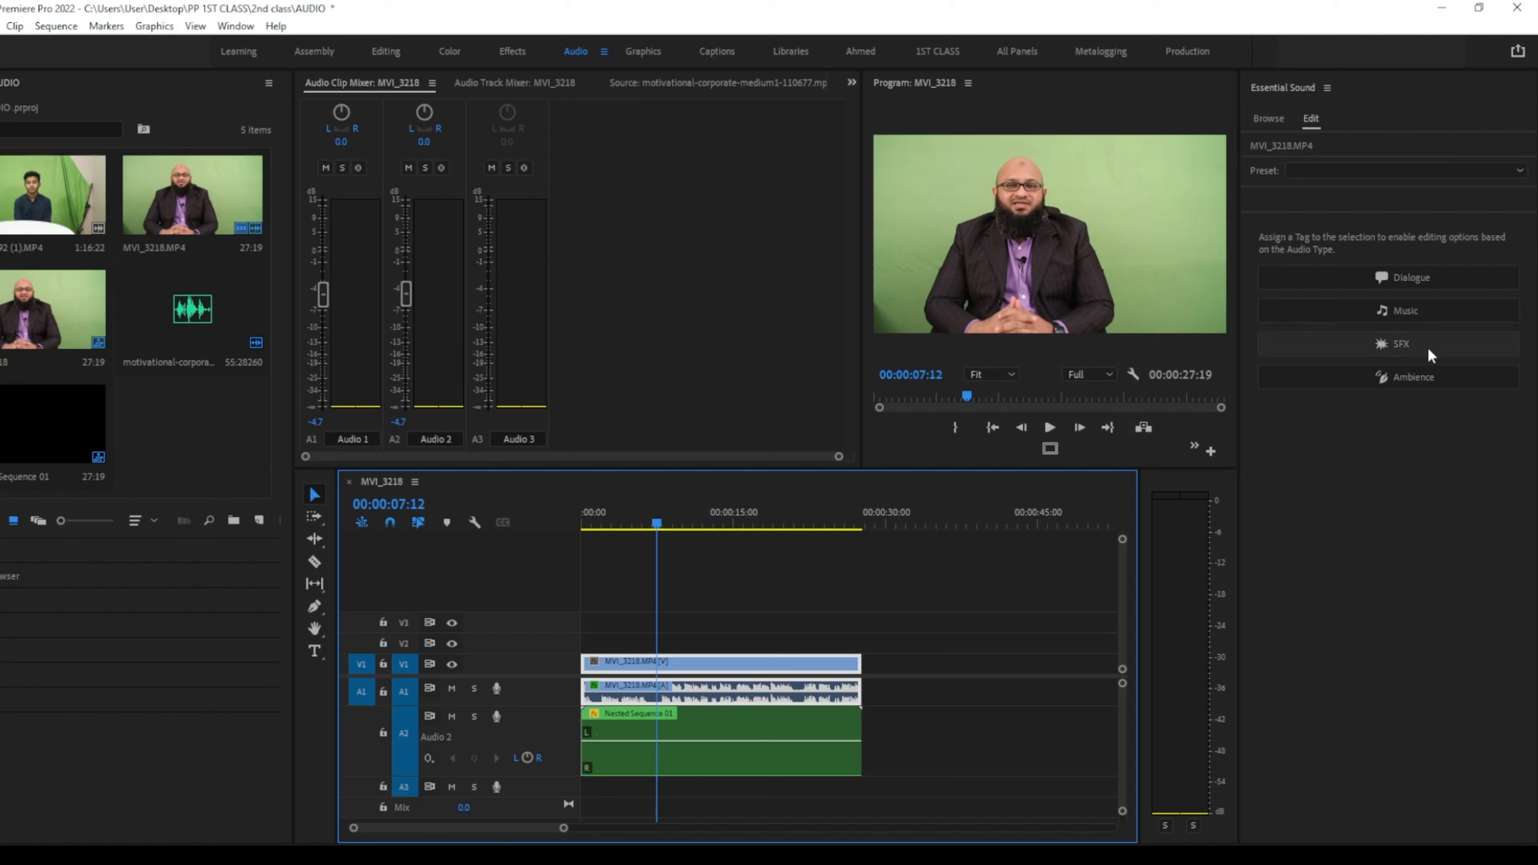
pyautogui.click(970, 682)
pyautogui.click(778, 693)
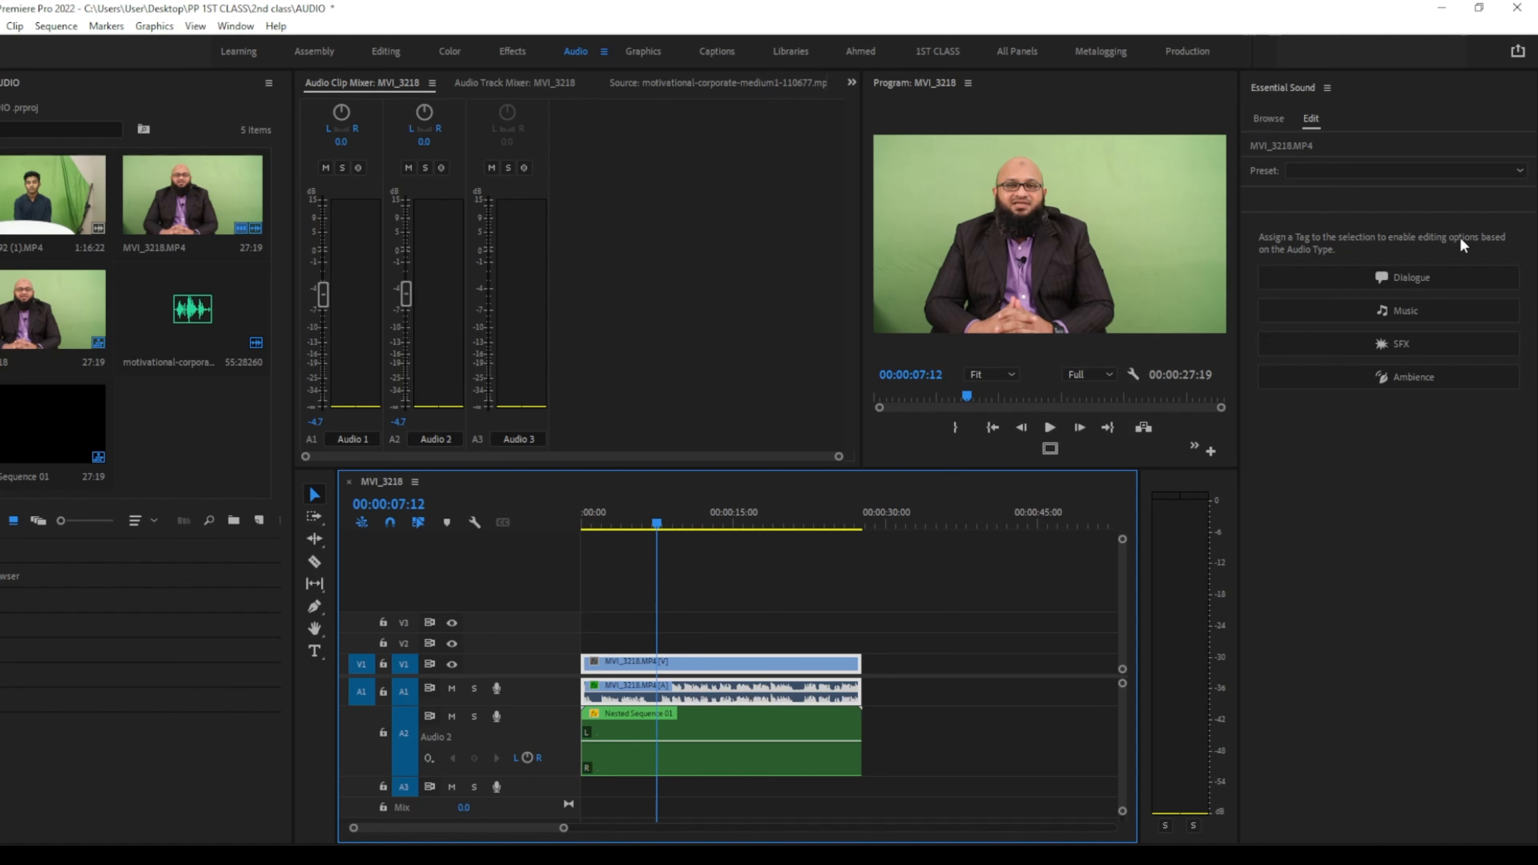
pyautogui.click(1411, 276)
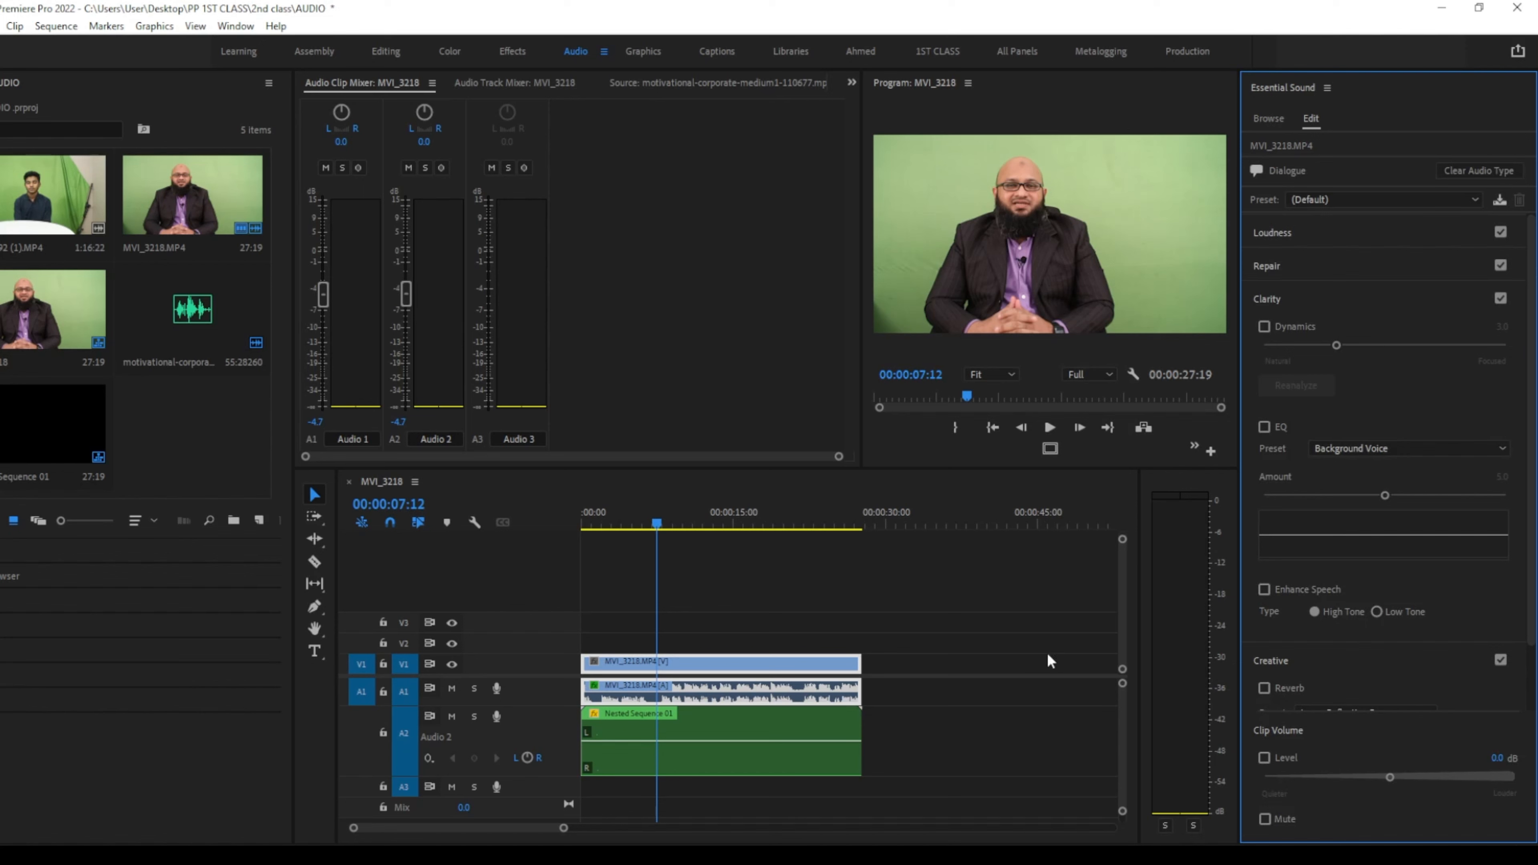
pyautogui.click(973, 666)
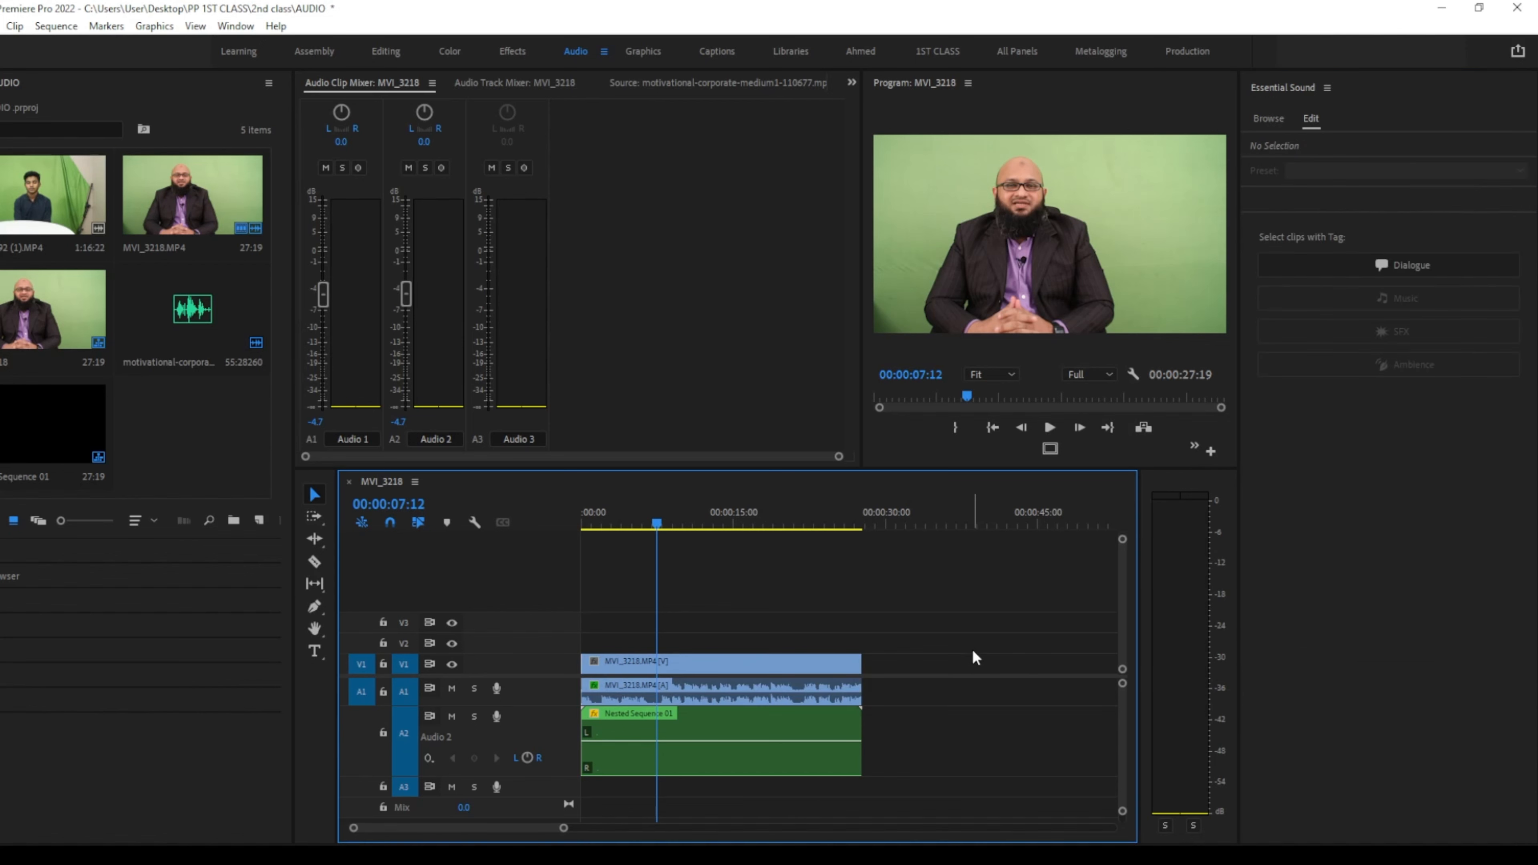
# Tag Nested Sequence 01 as Music, enable Ducking against dialogue, and place the playhead at 00:00:04:12.
pyautogui.click(731, 762)
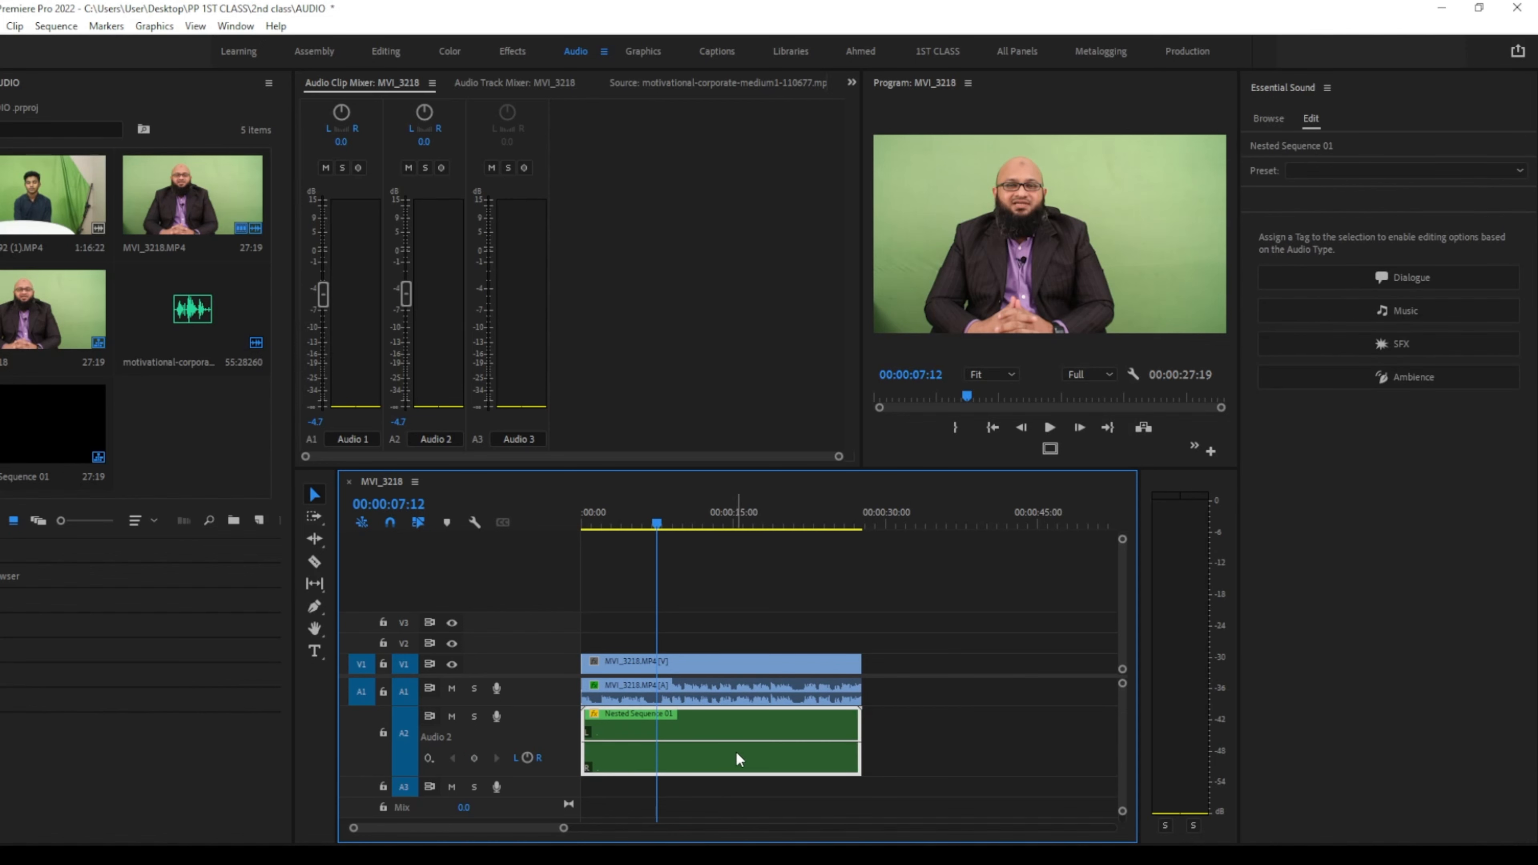
pyautogui.click(1409, 312)
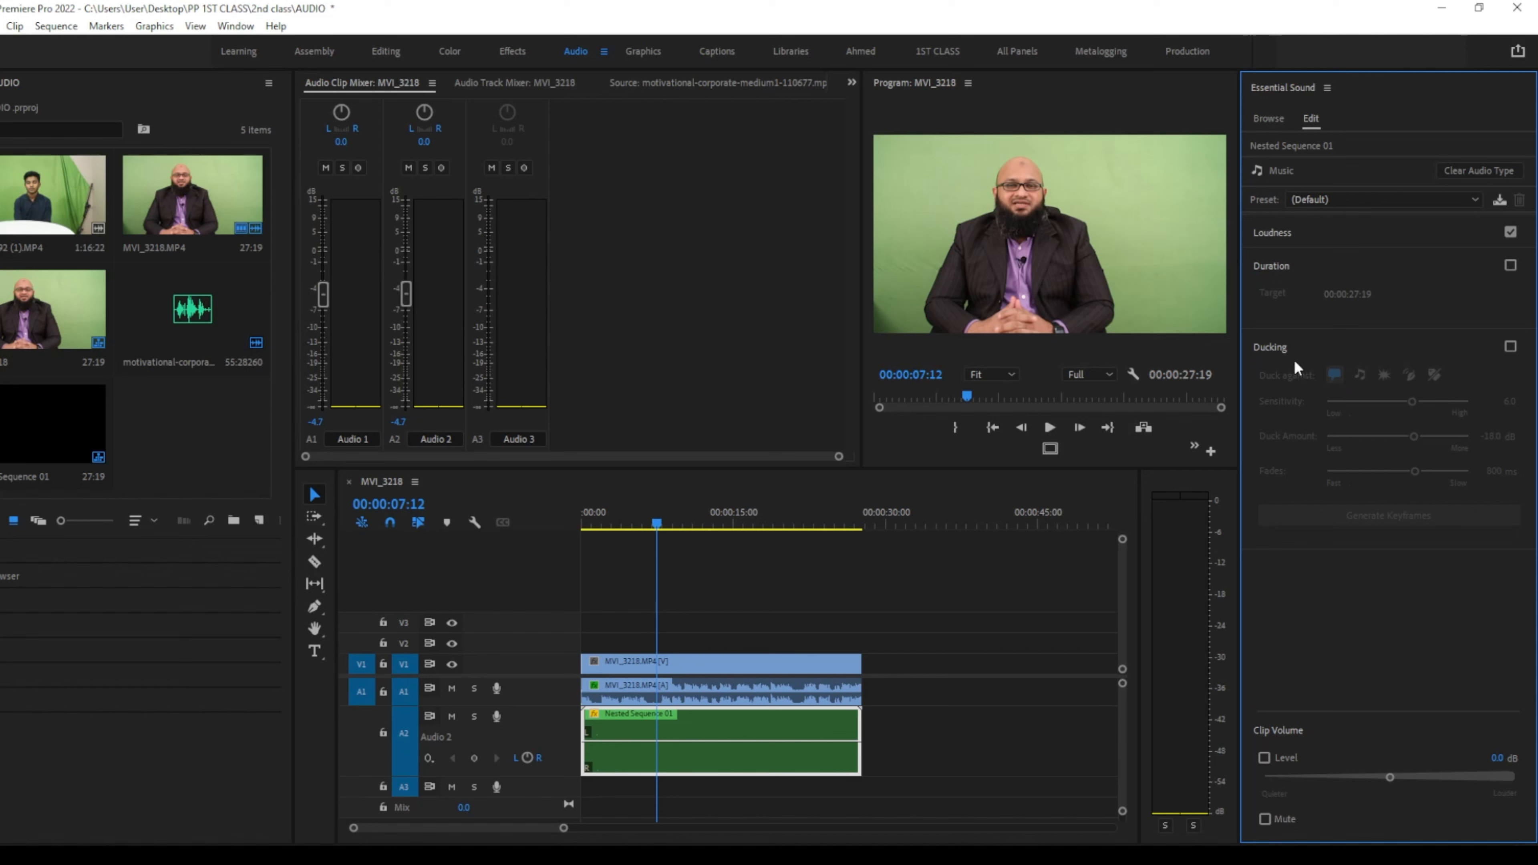
pyautogui.click(1510, 348)
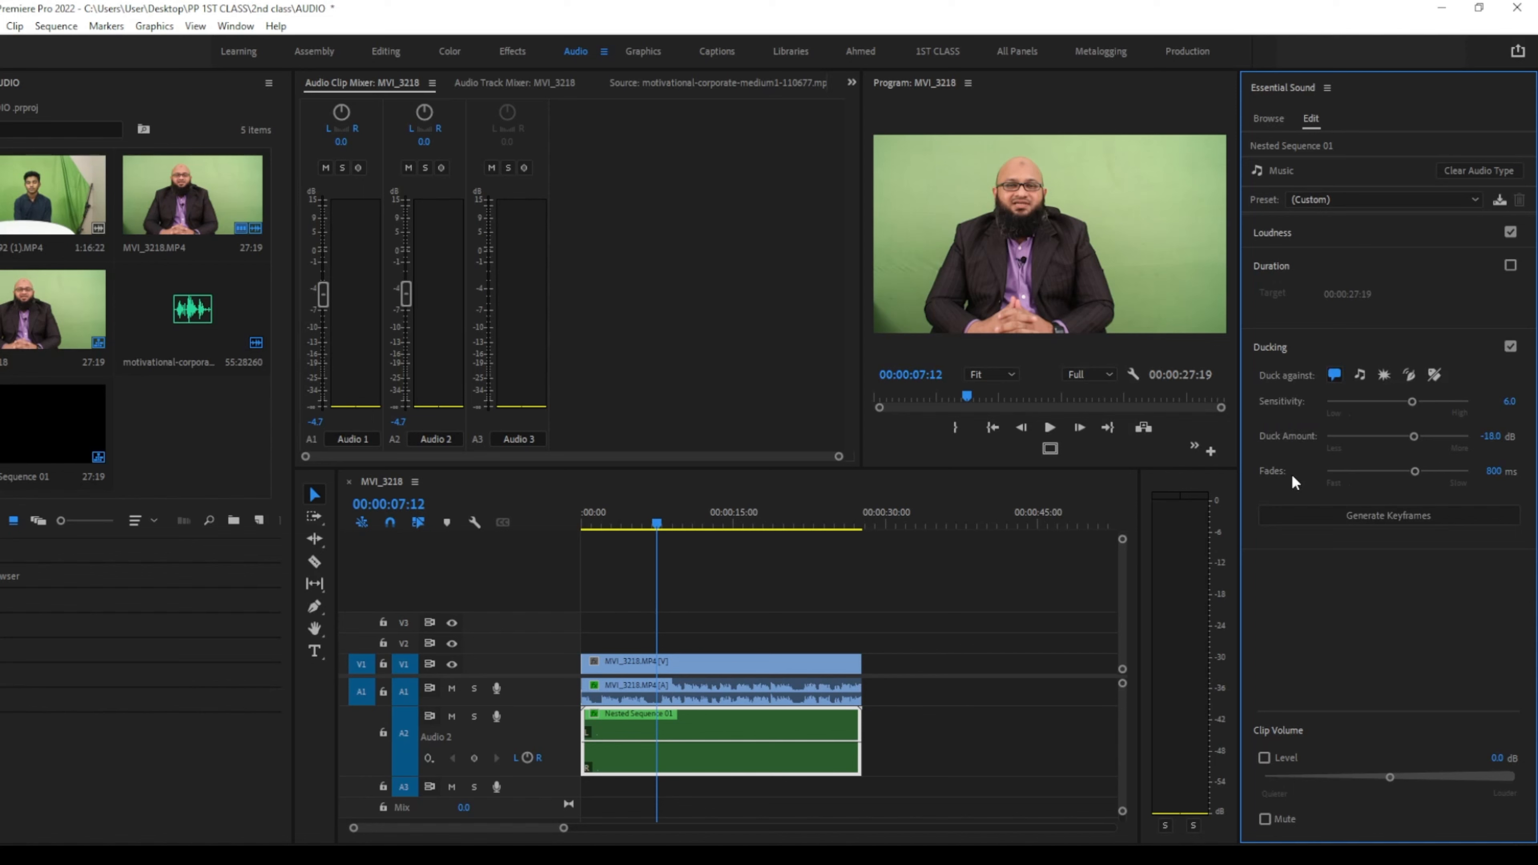
pyautogui.moveTo(656, 525); pyautogui.dragTo(626, 525)
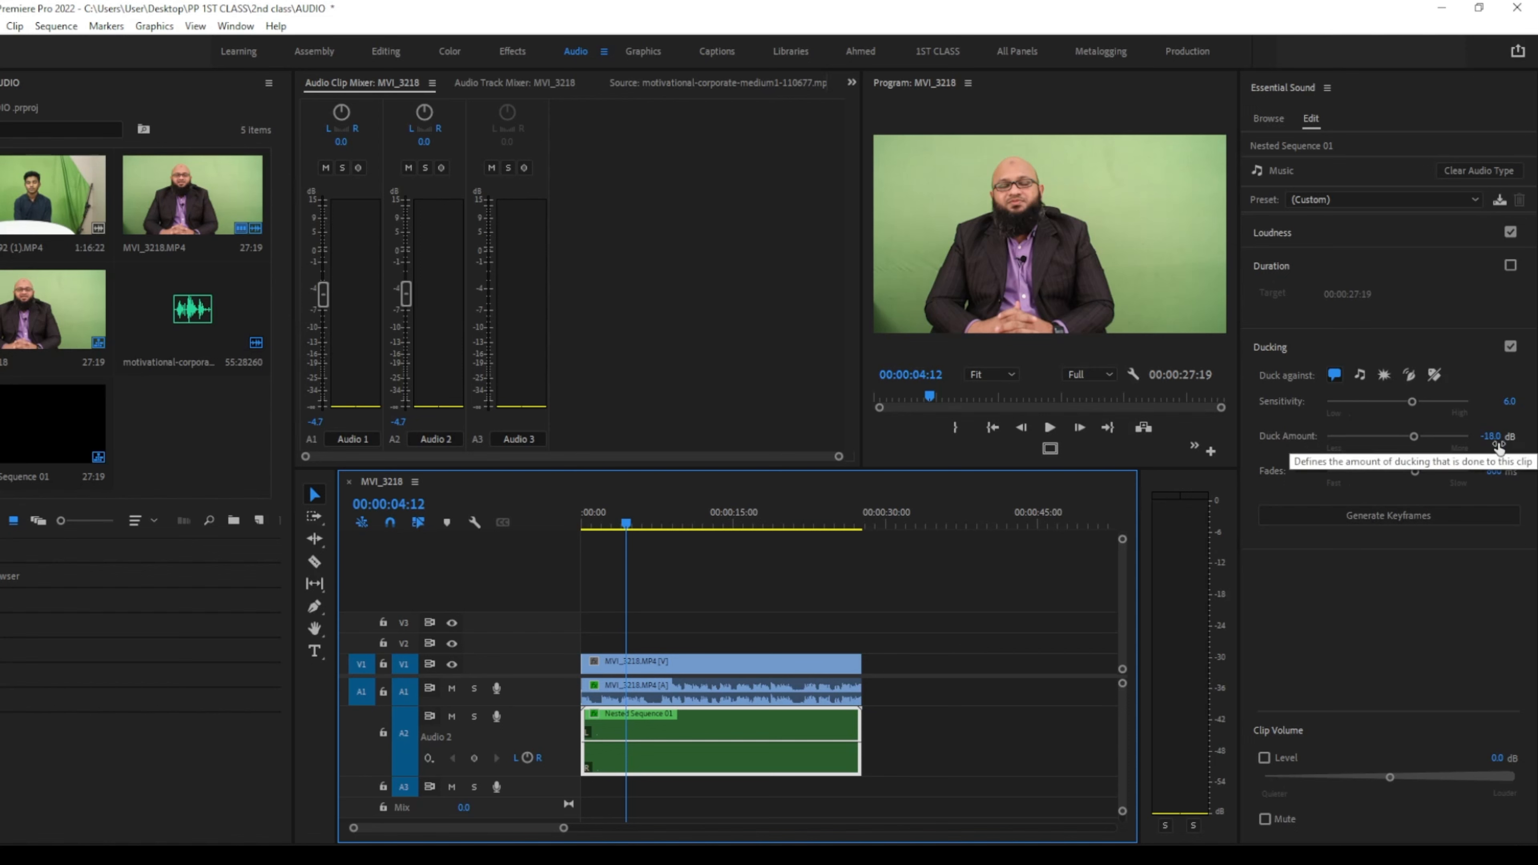
# Generate ducking keyframes for the nested music clip with a -18.0 dB duck amount and 800 ms fades, and listen to the opening seconds.
pyautogui.click(1394, 517)
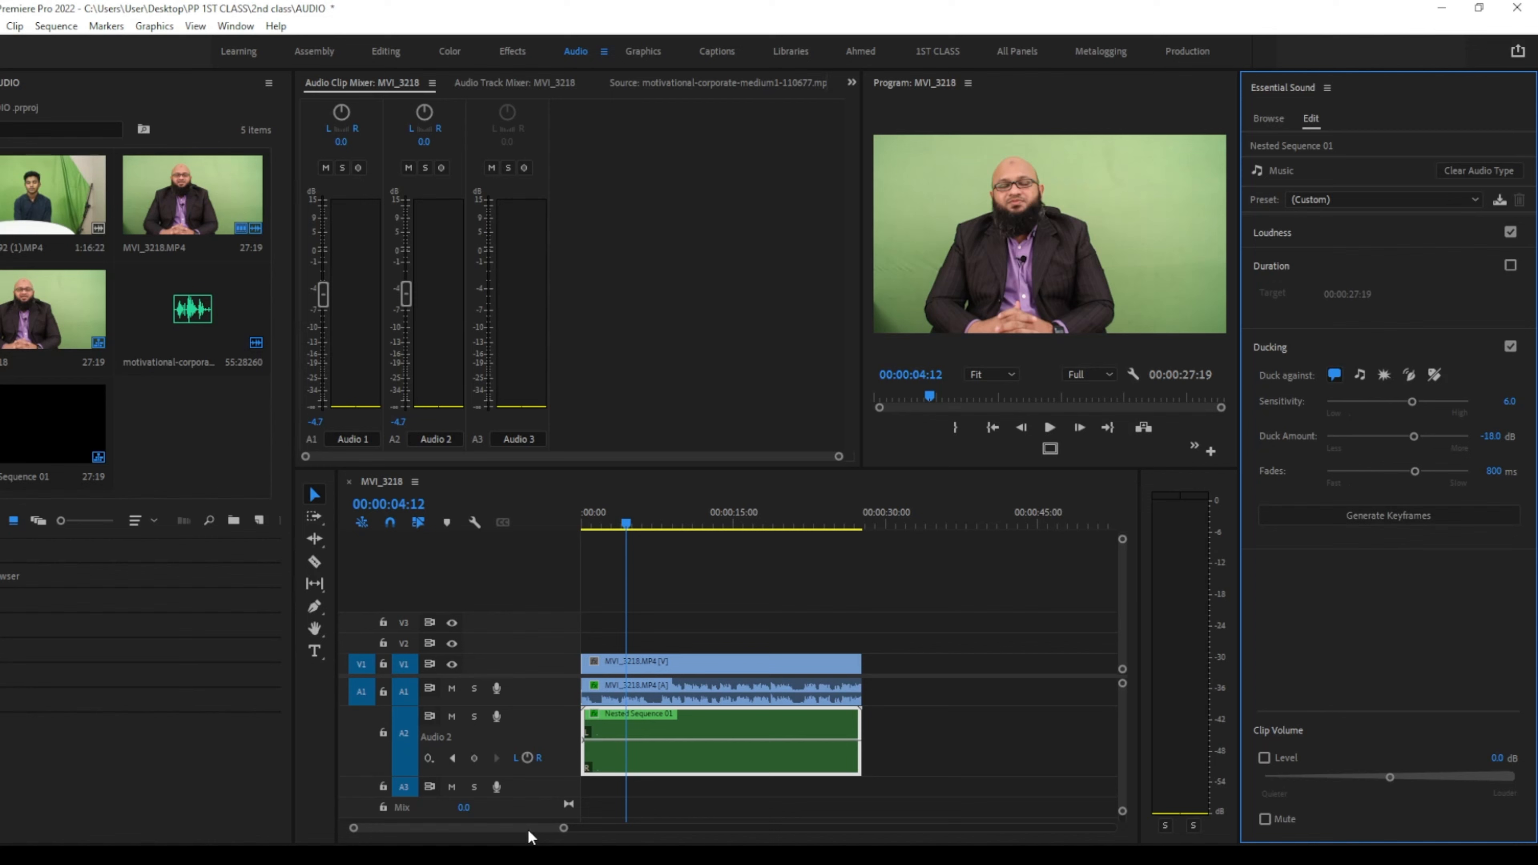
pyautogui.moveTo(564, 828); pyautogui.dragTo(522, 828)
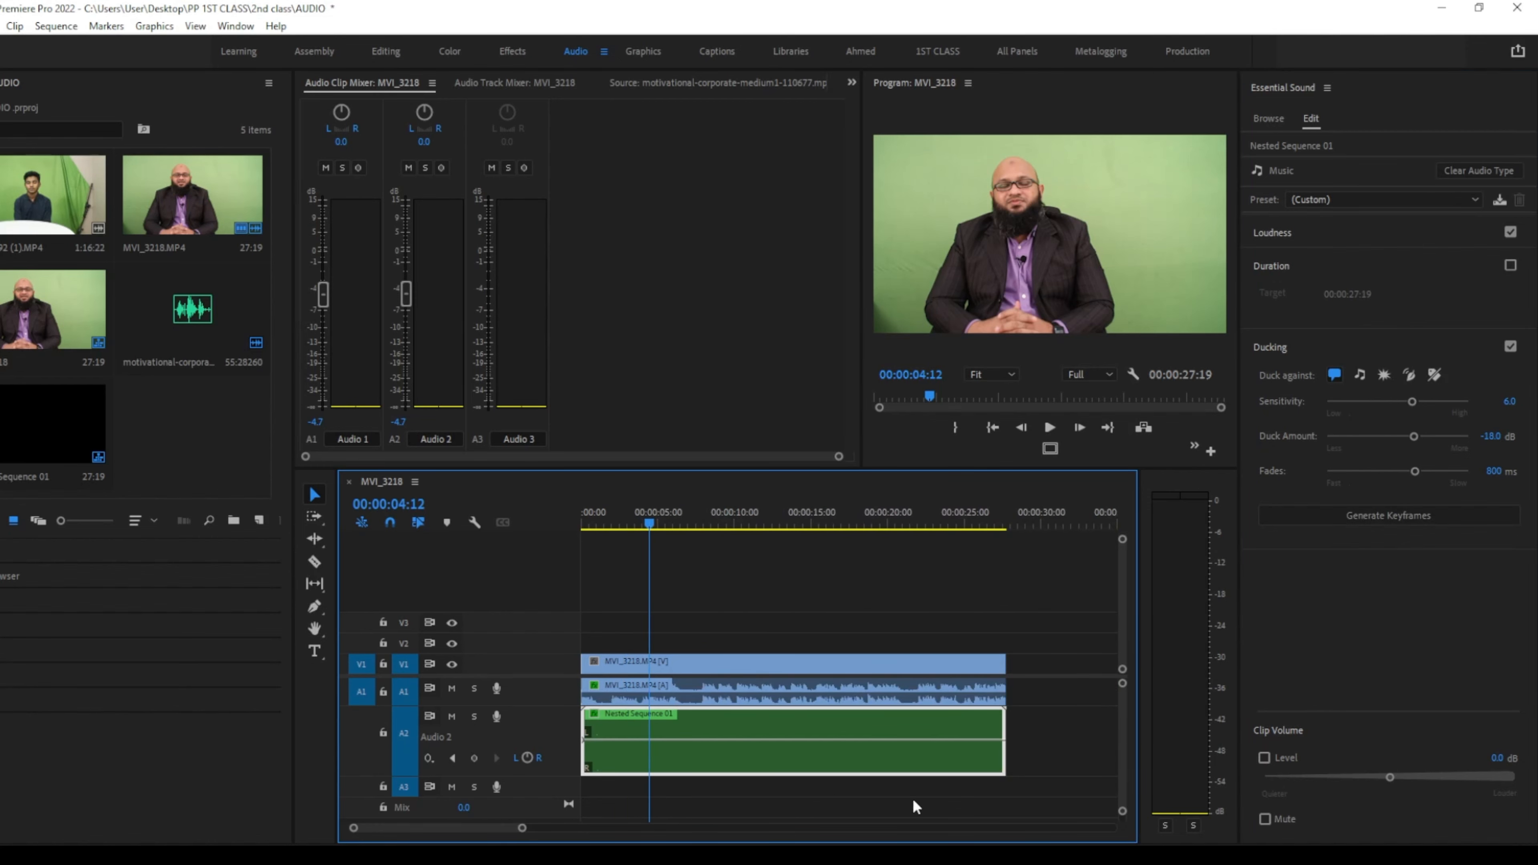
pyautogui.click(599, 512)
pyautogui.press('space')
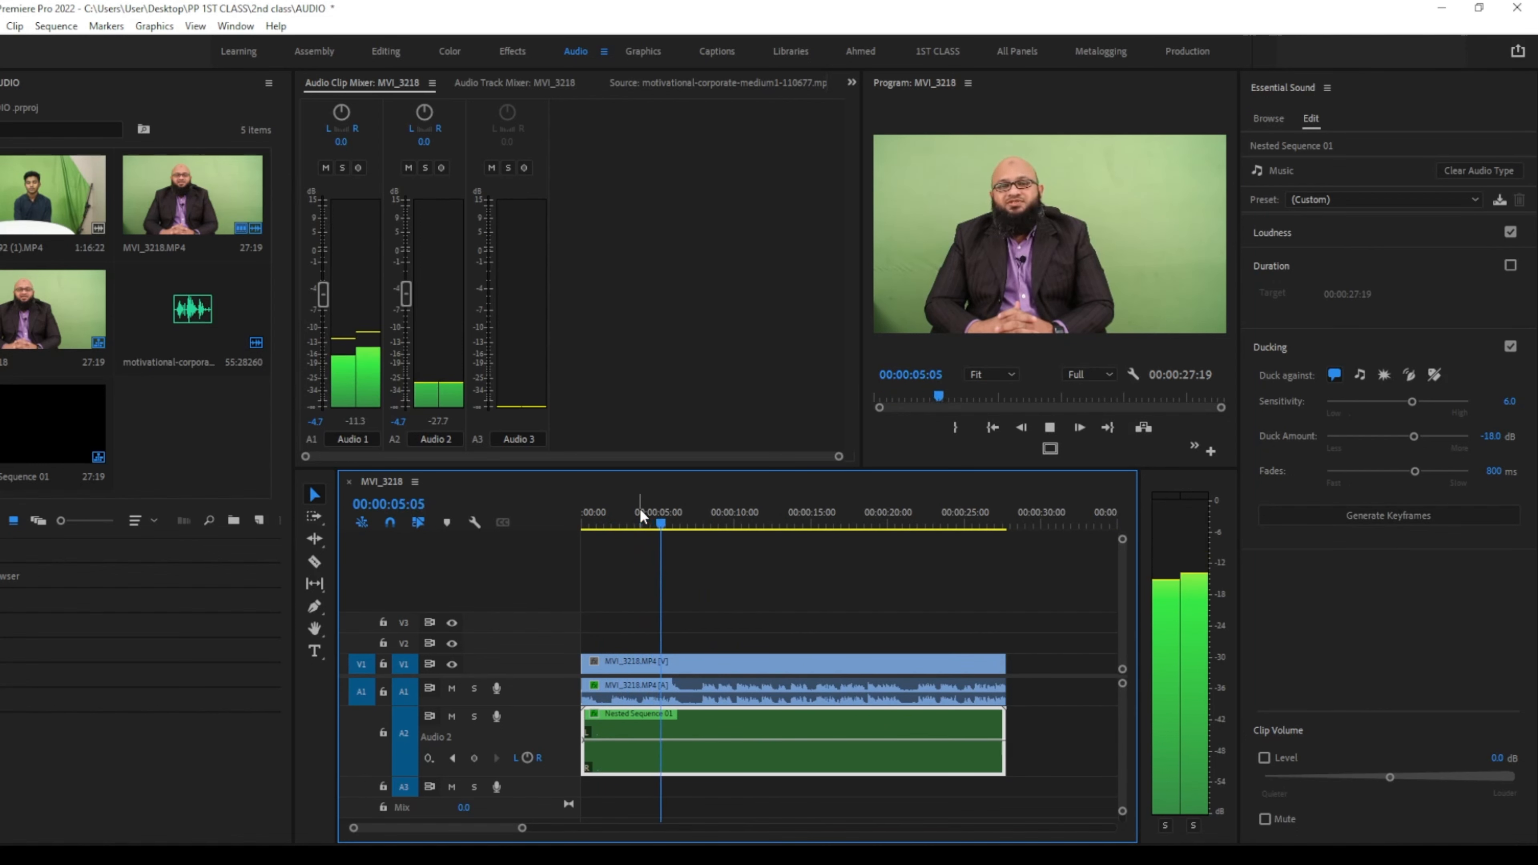
pyautogui.press('space')
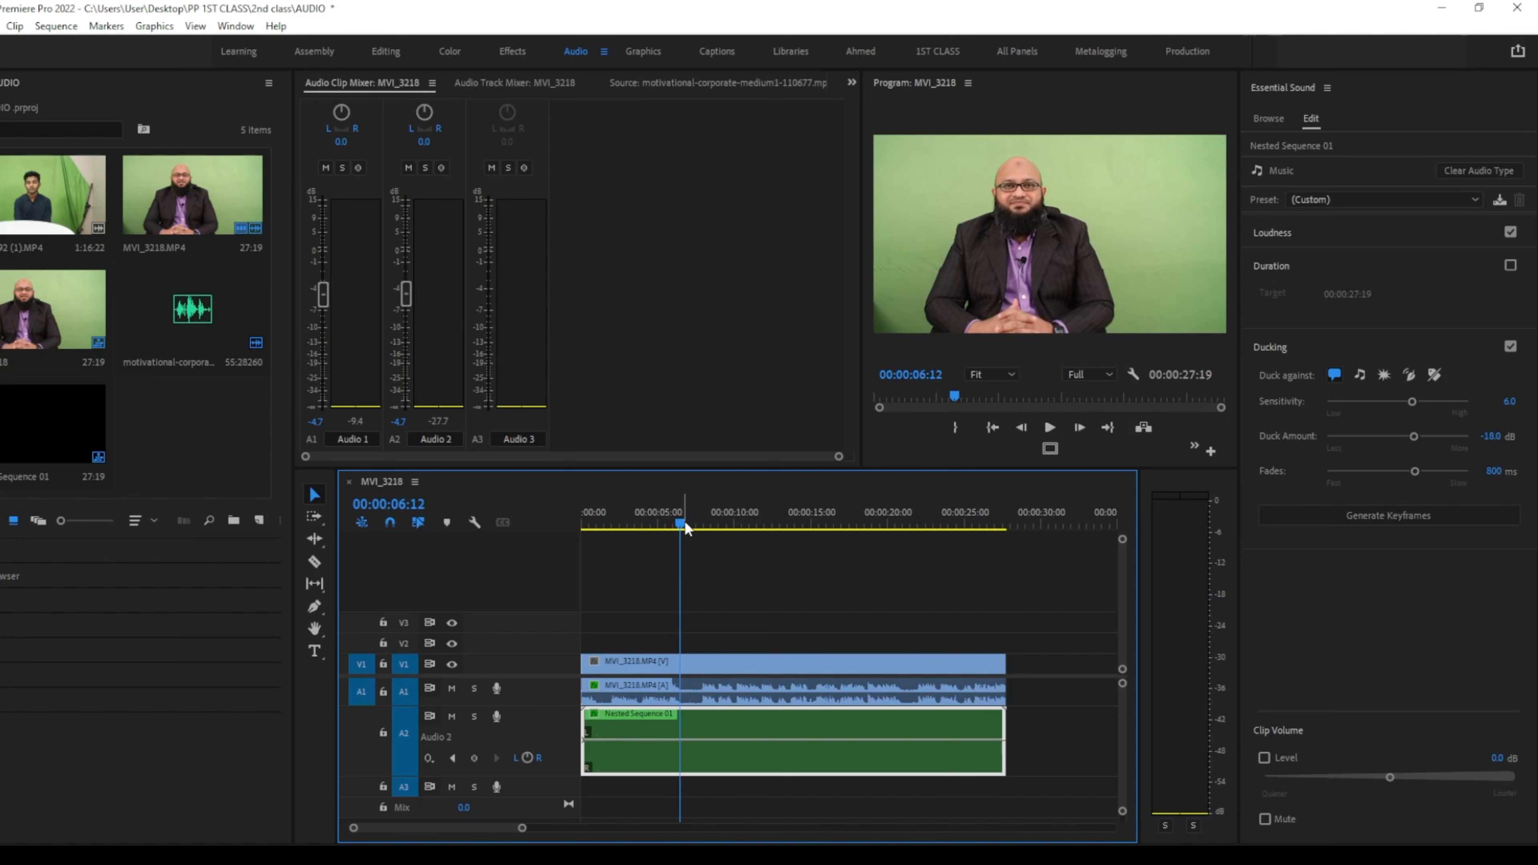
pyautogui.moveTo(681, 518); pyautogui.dragTo(617, 518)
pyautogui.press('space')
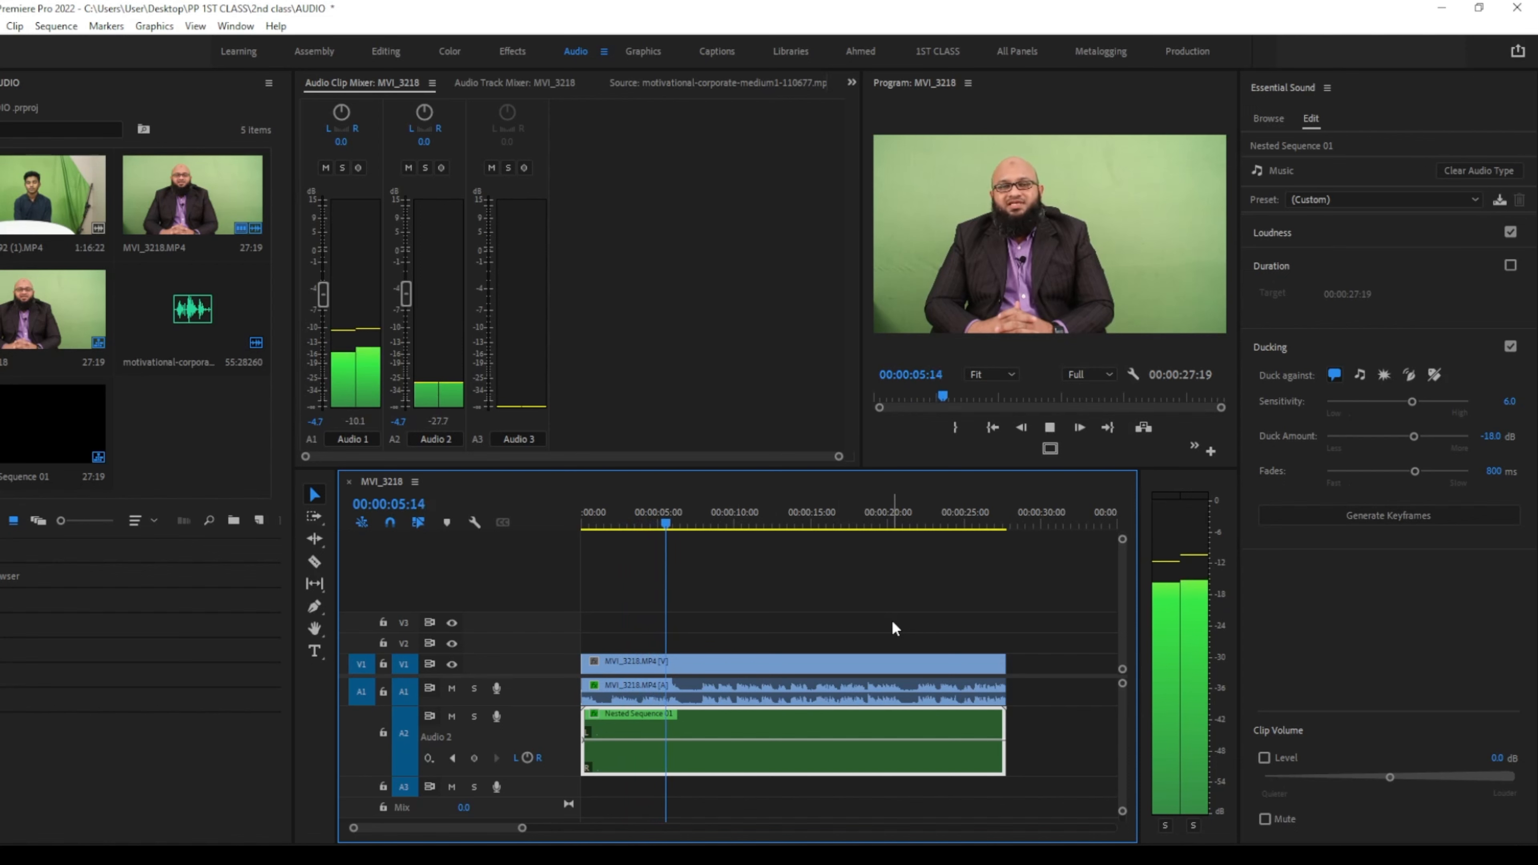
# Undo the generated keyframes and the ducking on the nested music, and listen to the mix without them.
pyautogui.hotkey('ctrl', 'z')
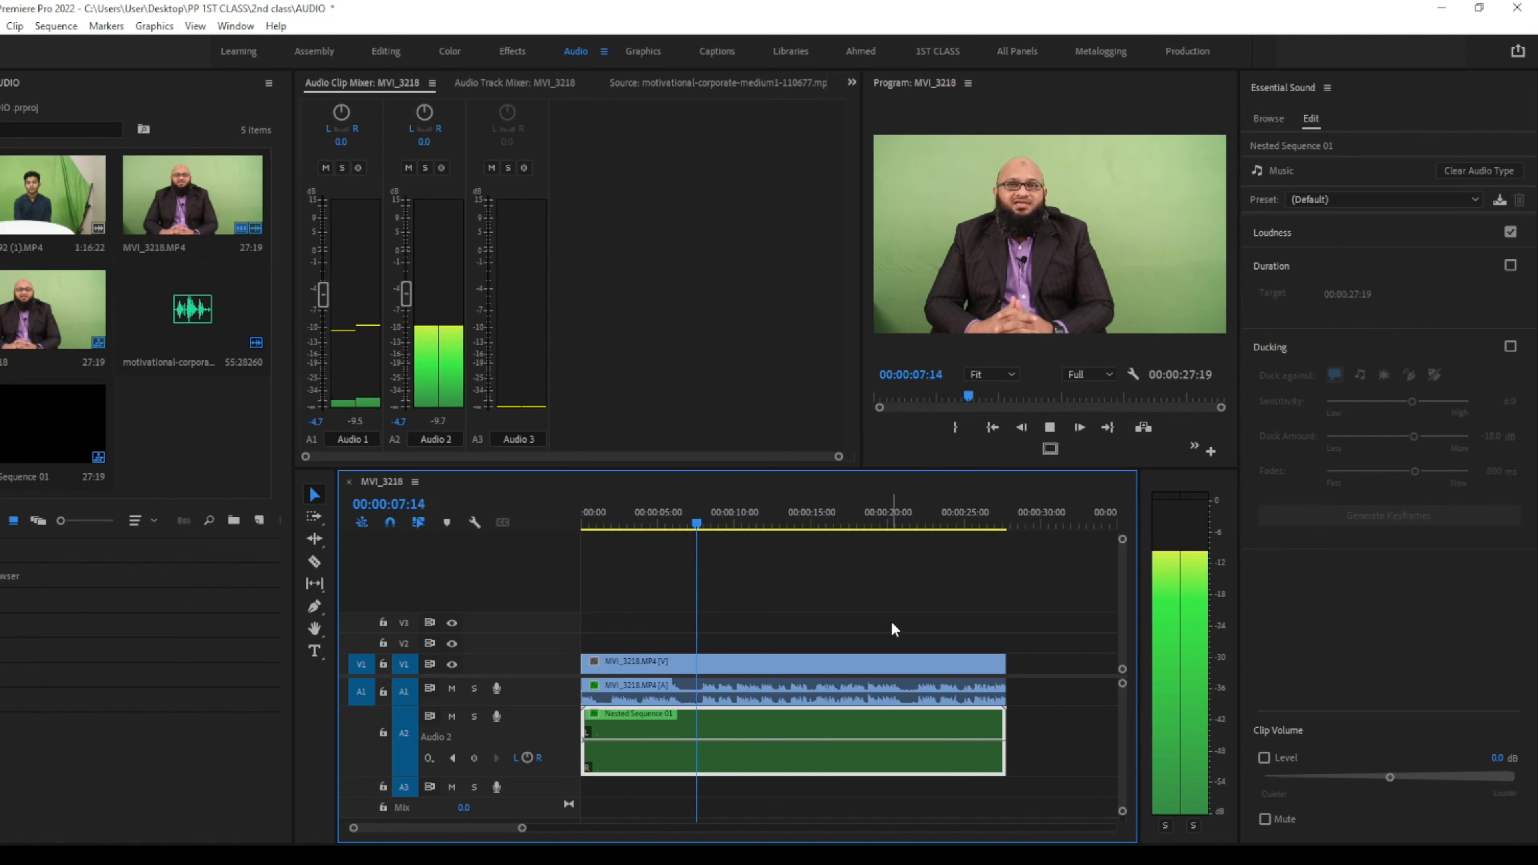
pyautogui.press('space')
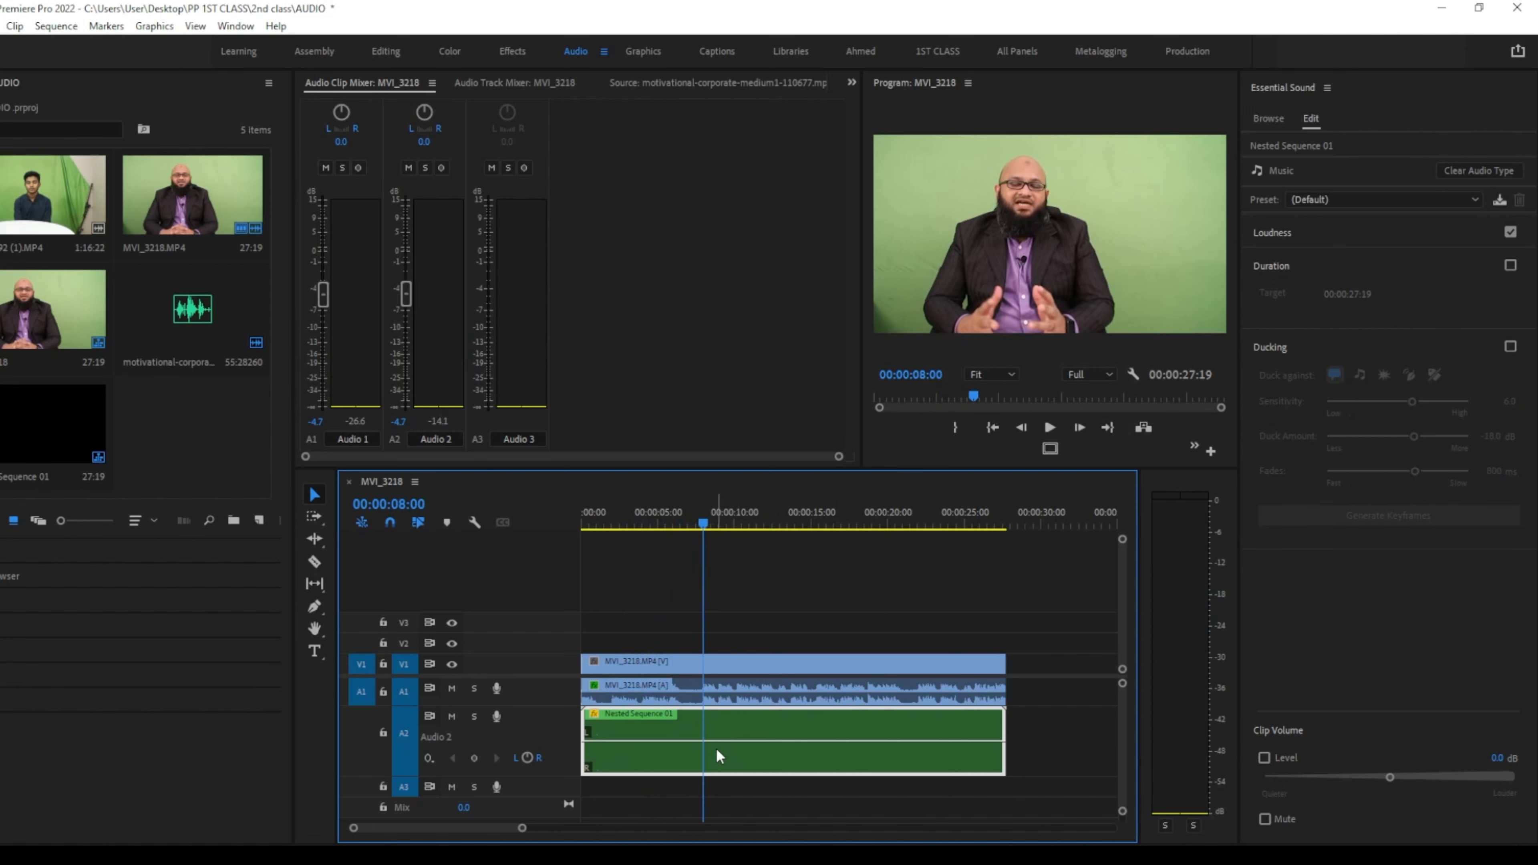
pyautogui.press('space')
pyautogui.press('space')
pyautogui.press('space')
pyautogui.press('space')
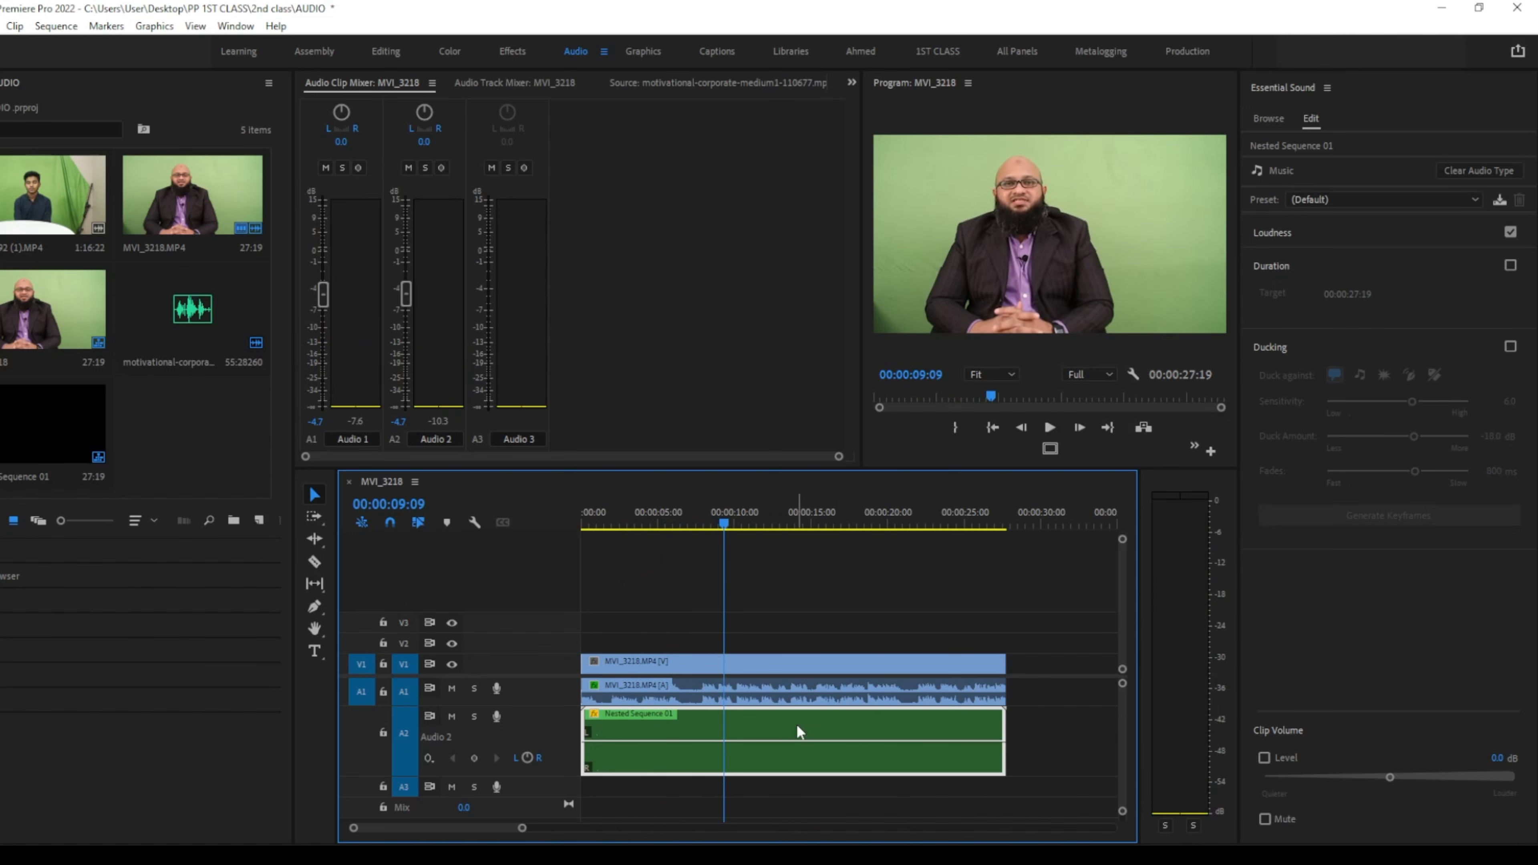
# Enable Ducking on the nested music with a Duck Amount of -22 dB and Fades of 400 ms, and generate its keyframes.
pyautogui.click(1510, 347)
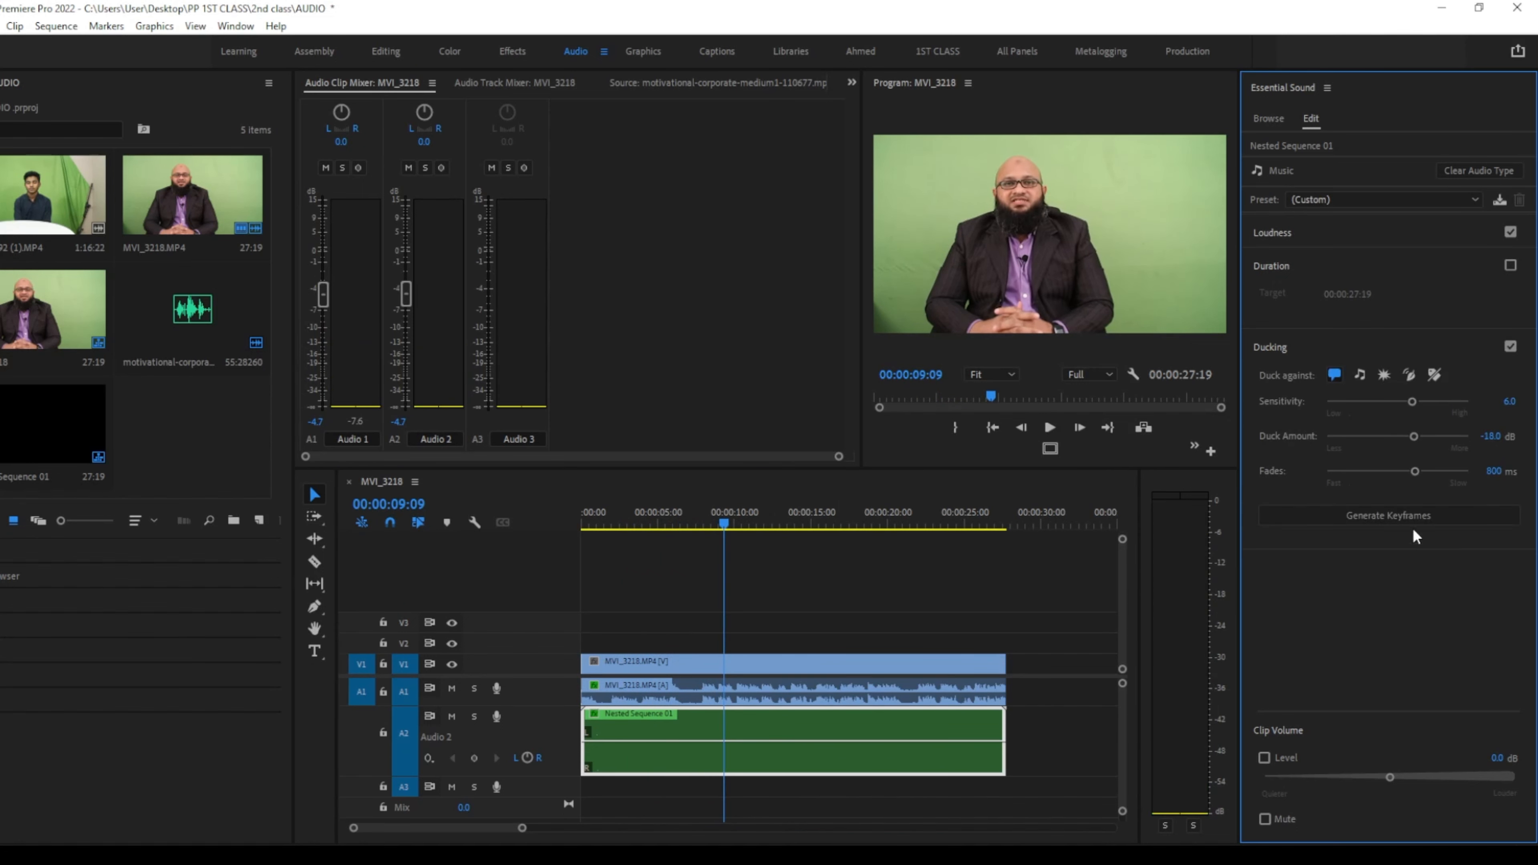
pyautogui.click(1489, 436)
pyautogui.write('-22')
pyautogui.press('Return')
pyautogui.click(1494, 471)
pyautogui.write('4000')
pyautogui.press('Return')
pyautogui.click(1401, 522)
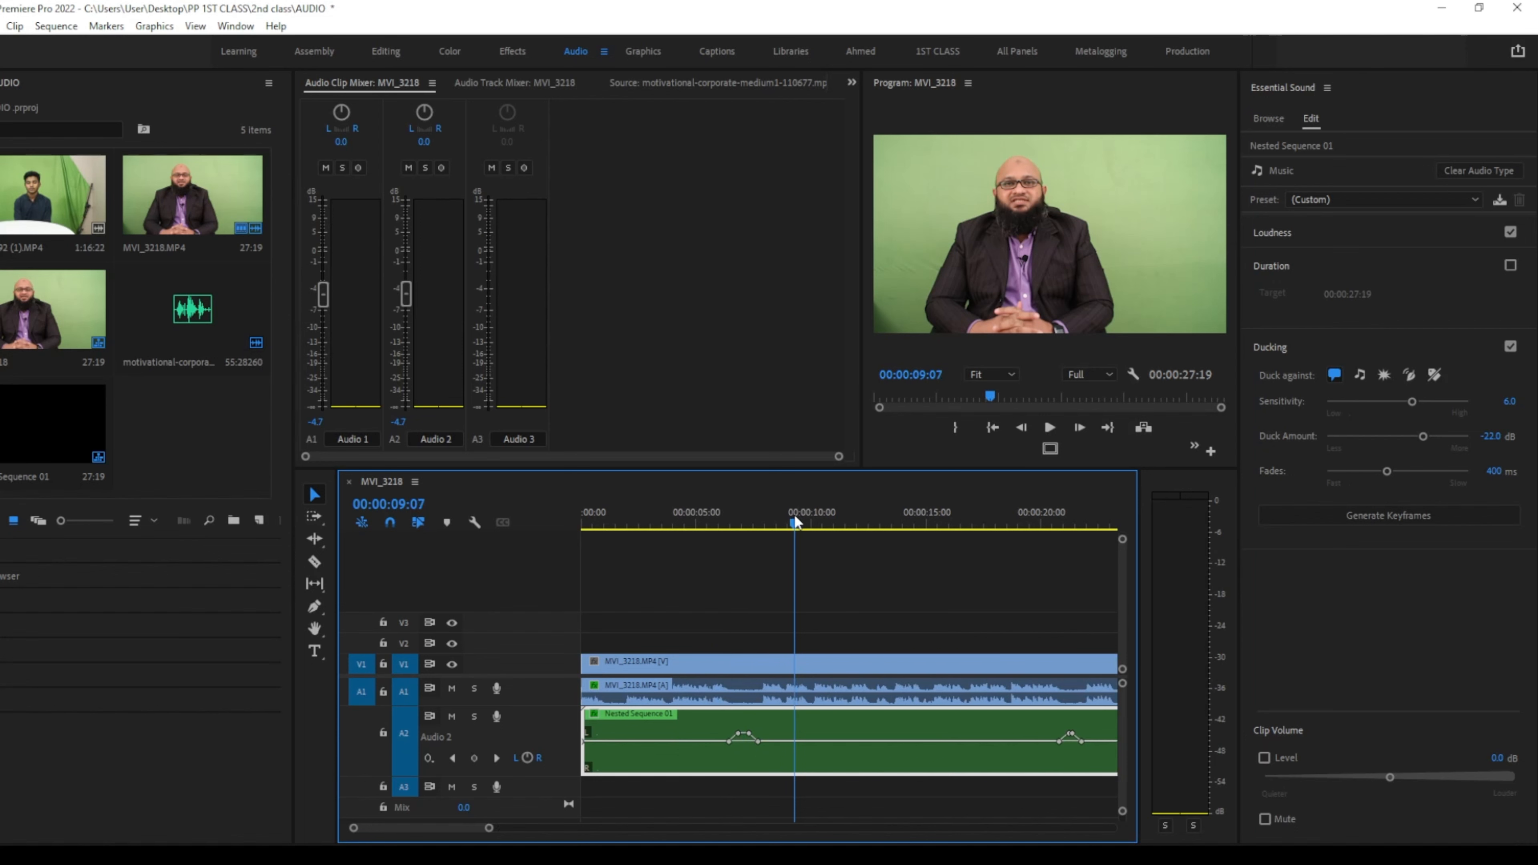
# Play the sequence through the speech pause around 00:00:07 to hear the ducked music.
pyautogui.moveTo(799, 512); pyautogui.dragTo(720, 531)
pyautogui.press('space')
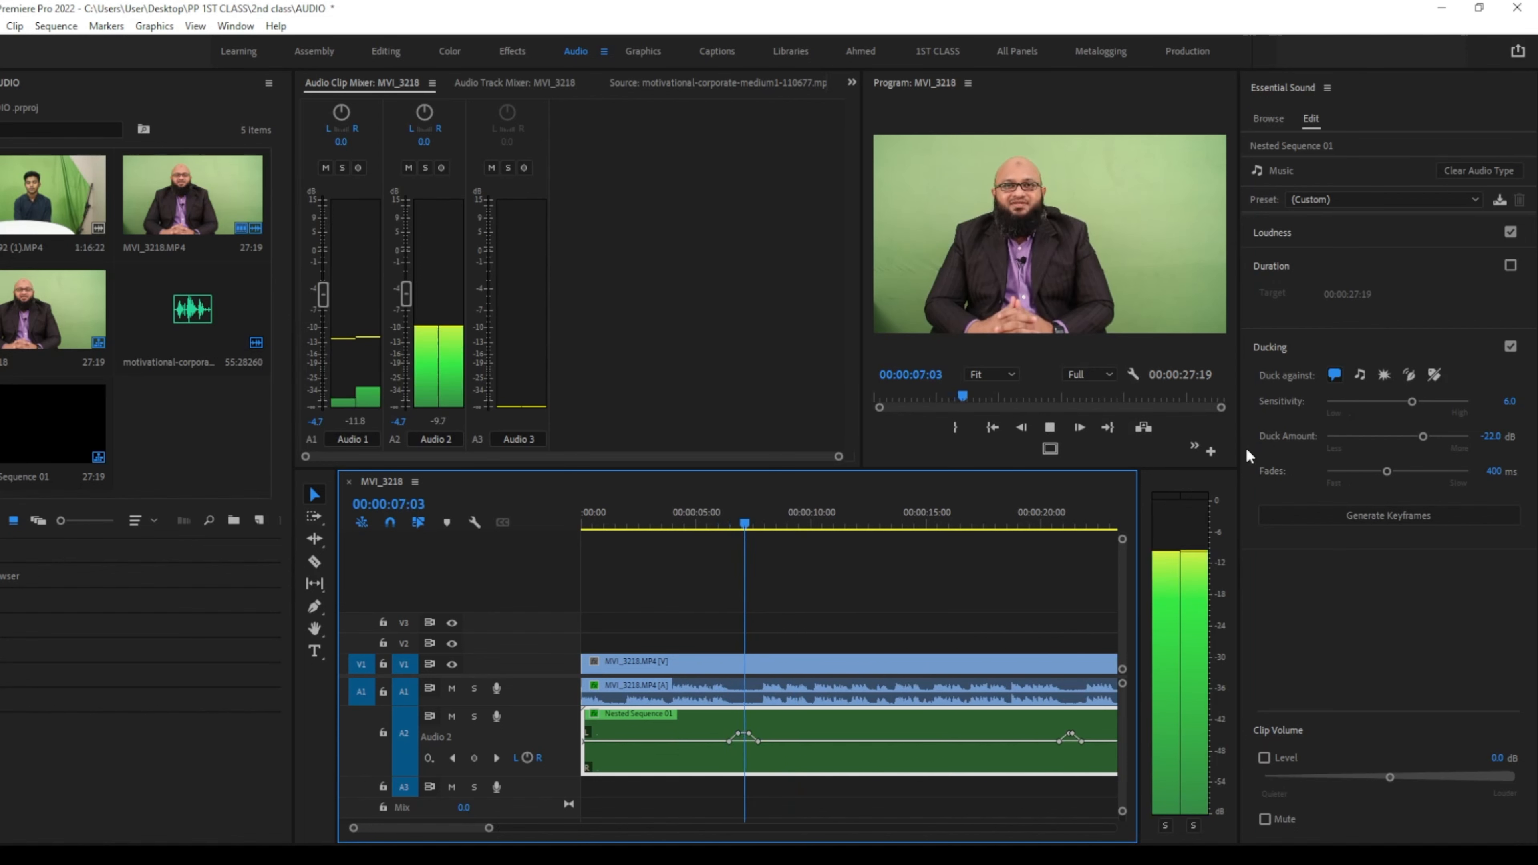
pyautogui.press('space')
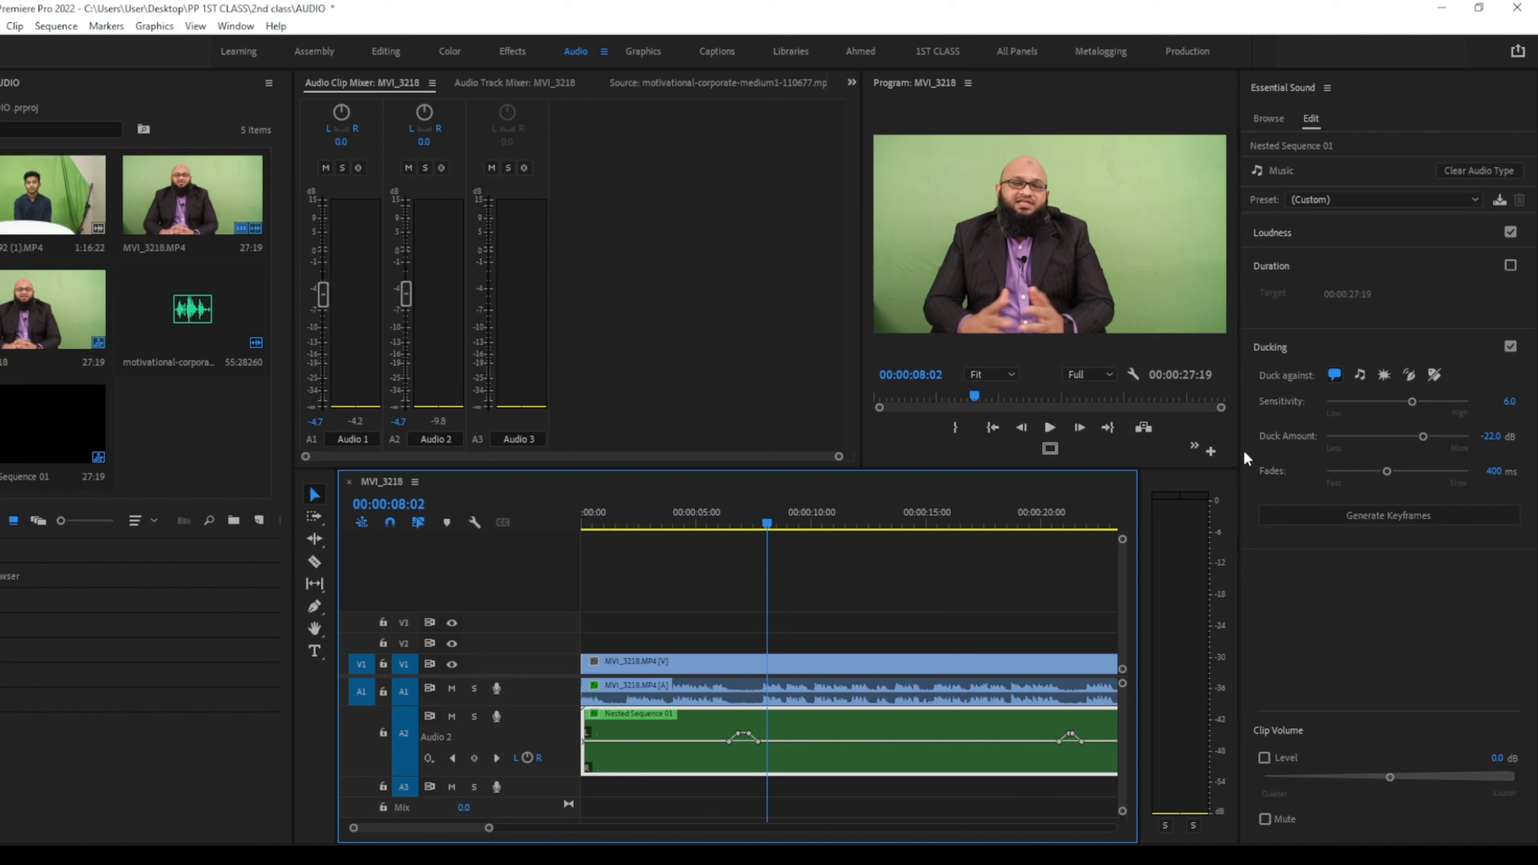
# Set the ducking Sensitivity of the nested music to 4.0 and regenerate its keyframes.
pyautogui.click(1510, 403)
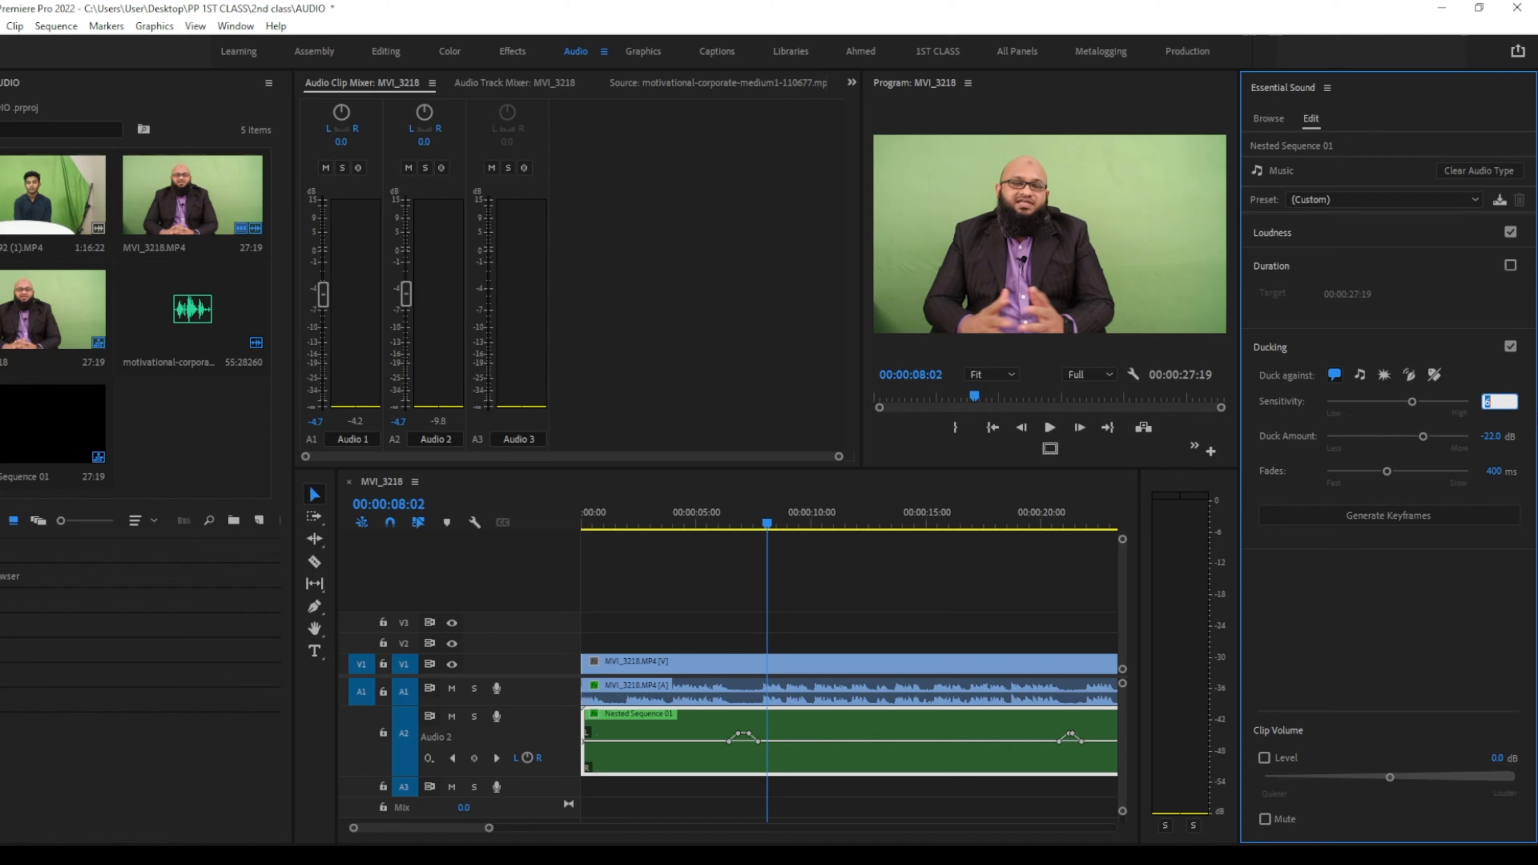
pyautogui.write('4')
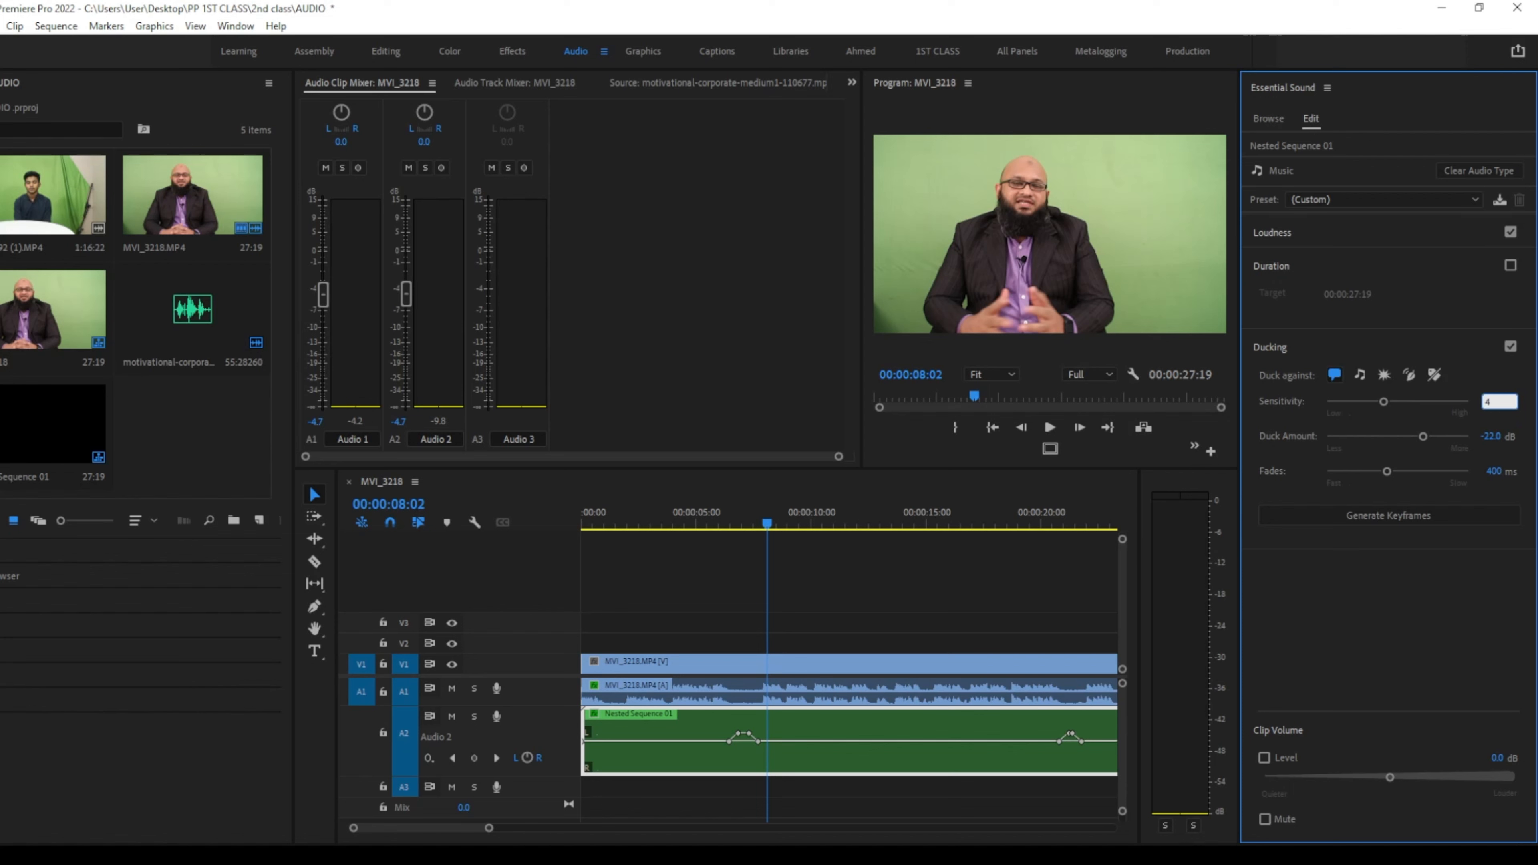
pyautogui.click(1381, 516)
pyautogui.moveTo(489, 830); pyautogui.dragTo(543, 828)
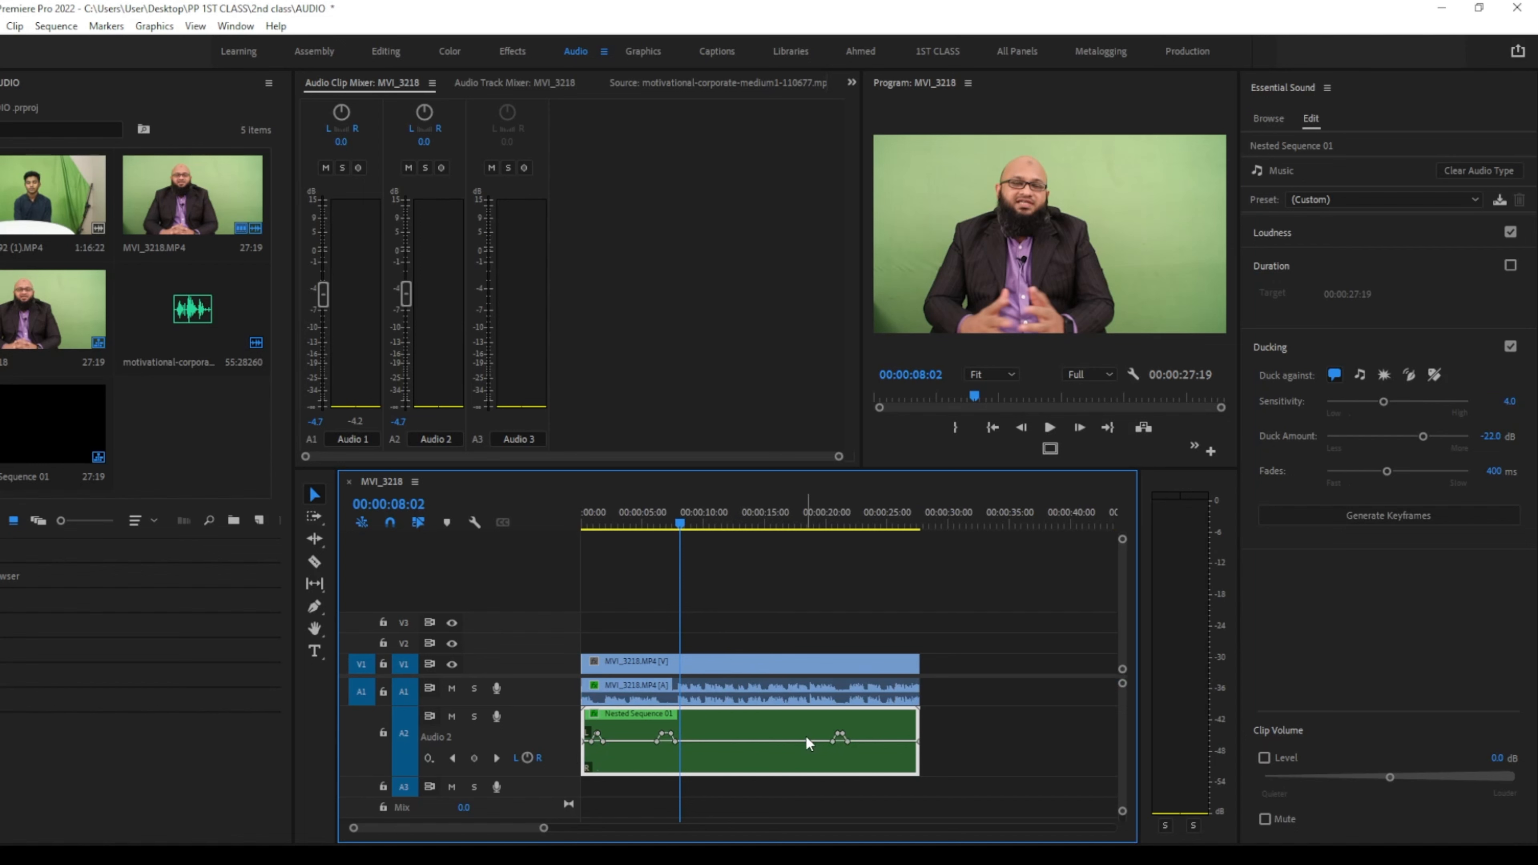
# Listen to the ducked music from the sequence start and around the speech pause near 00:00:21.
pyautogui.moveTo(678, 520); pyautogui.dragTo(437, 554)
pyautogui.press('space')
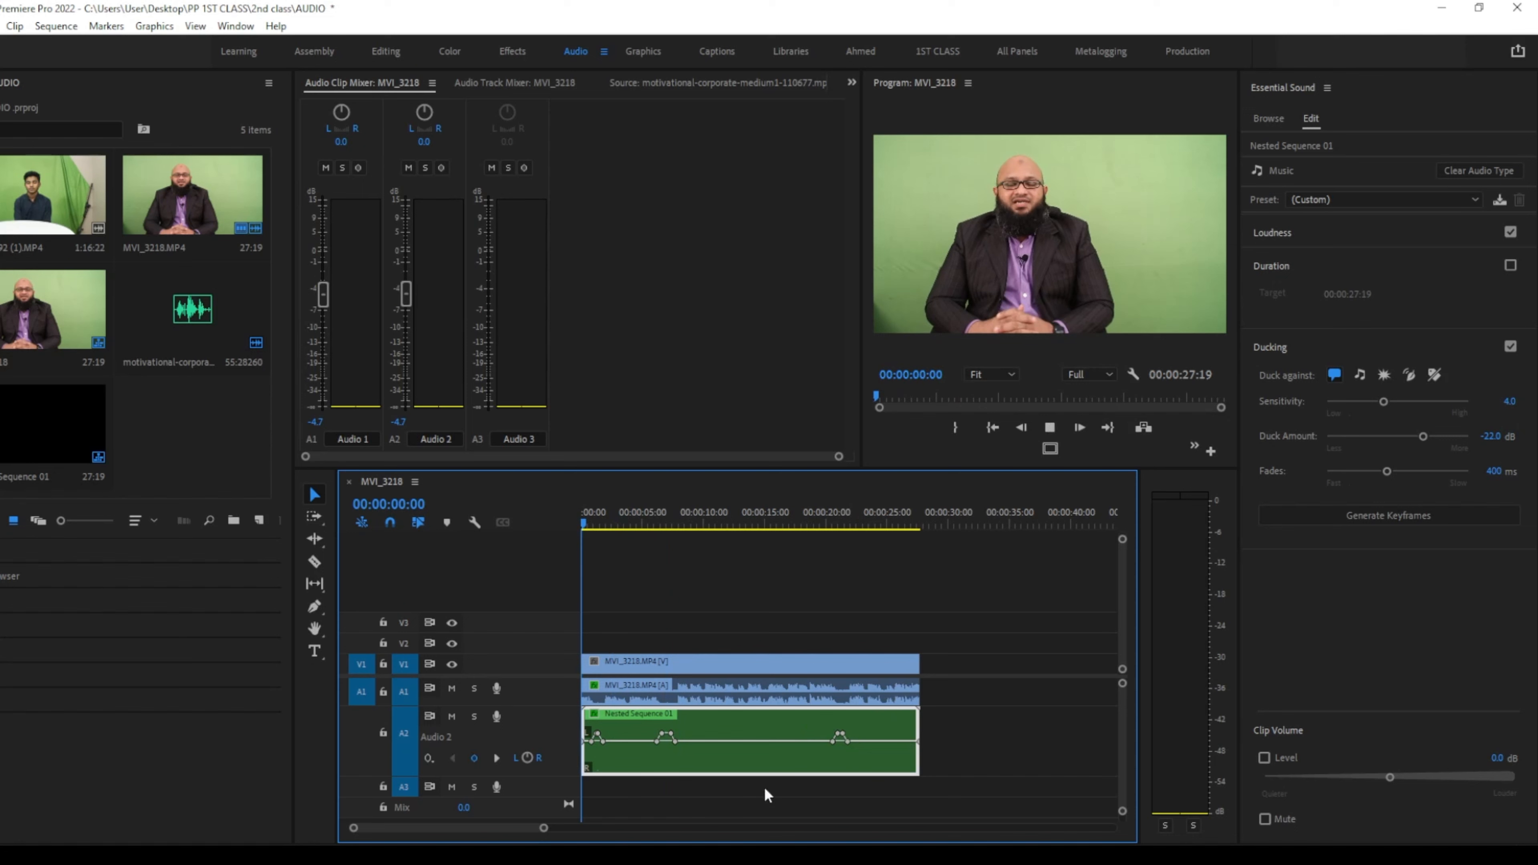
pyautogui.press('space')
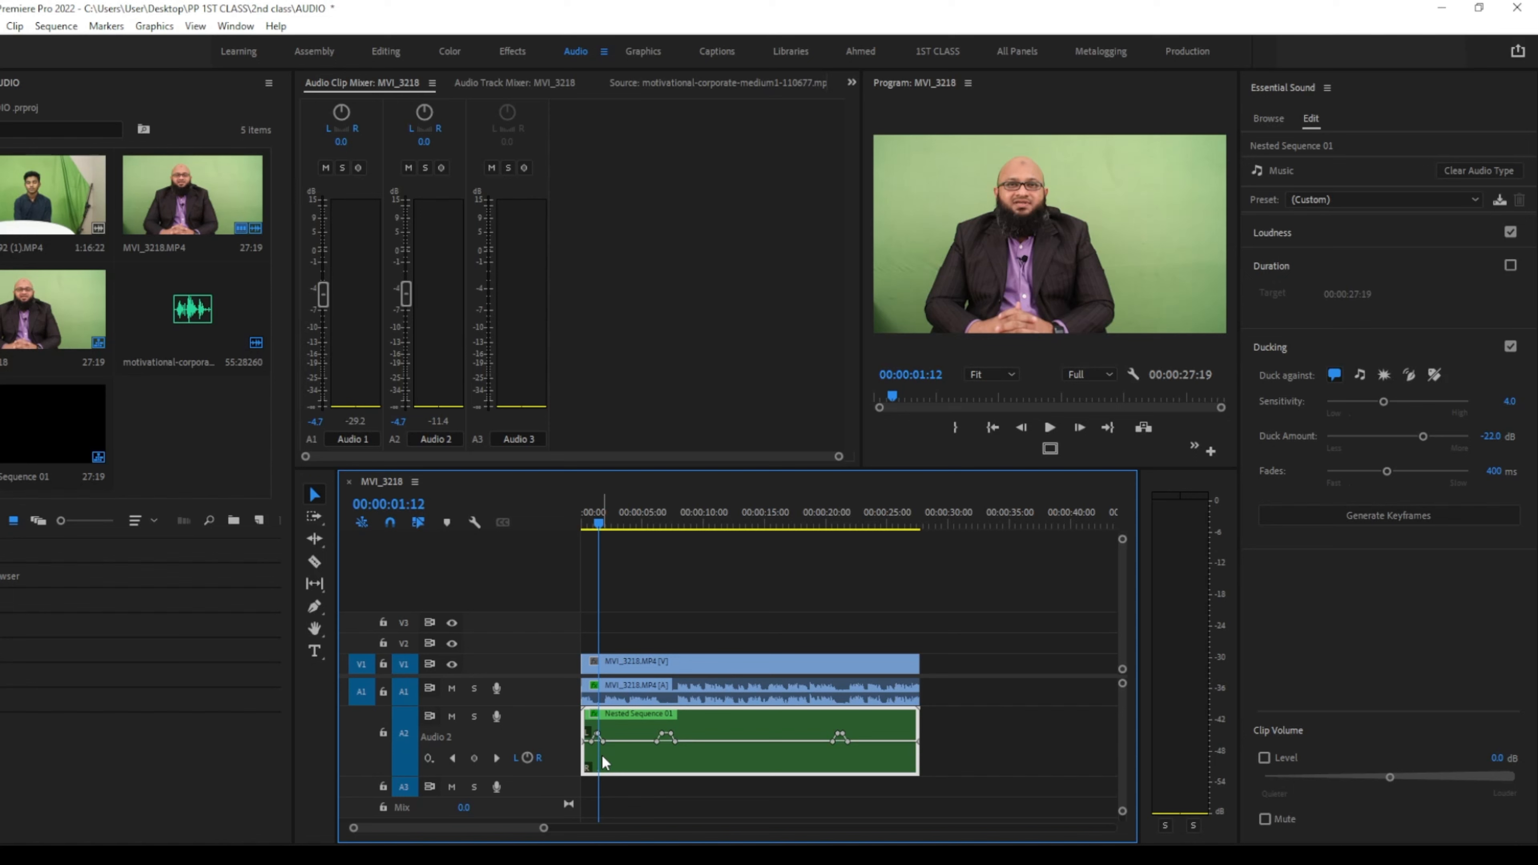
pyautogui.press('space')
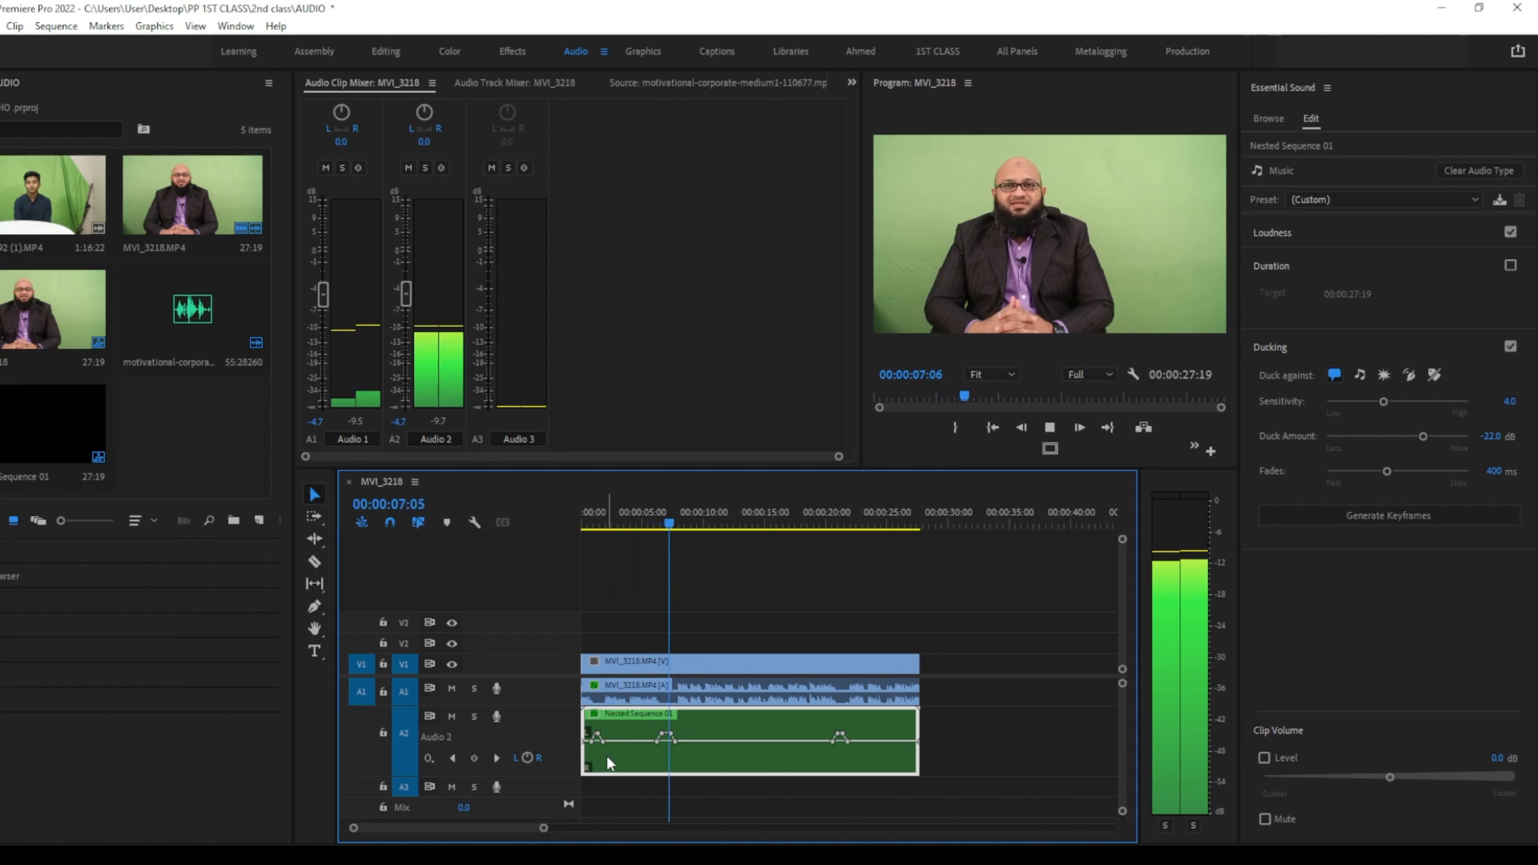
pyautogui.press('space')
pyautogui.click(824, 519)
pyautogui.press('space')
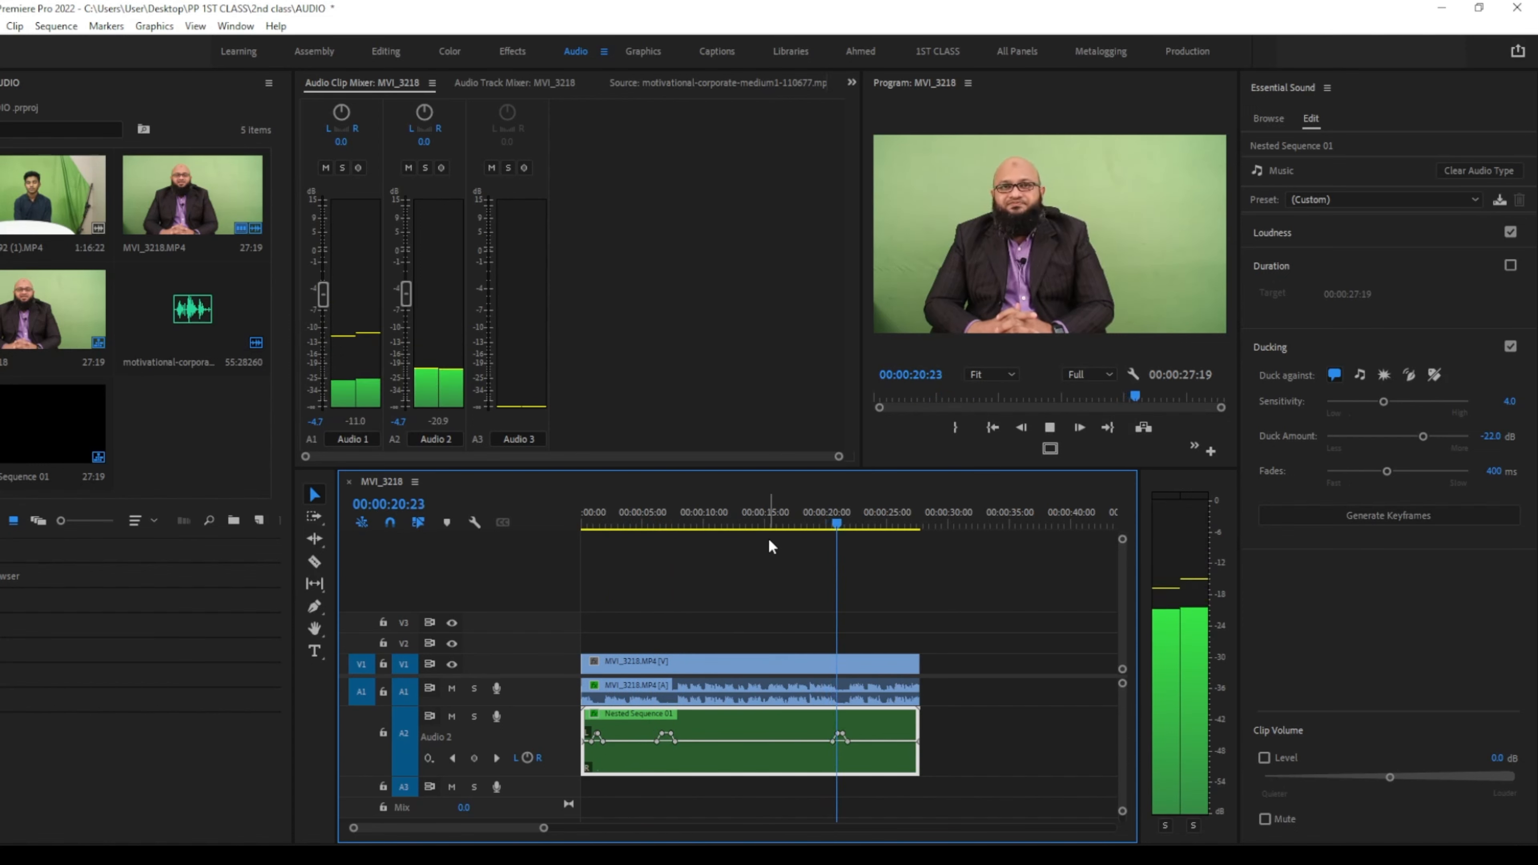
pyautogui.press('space')
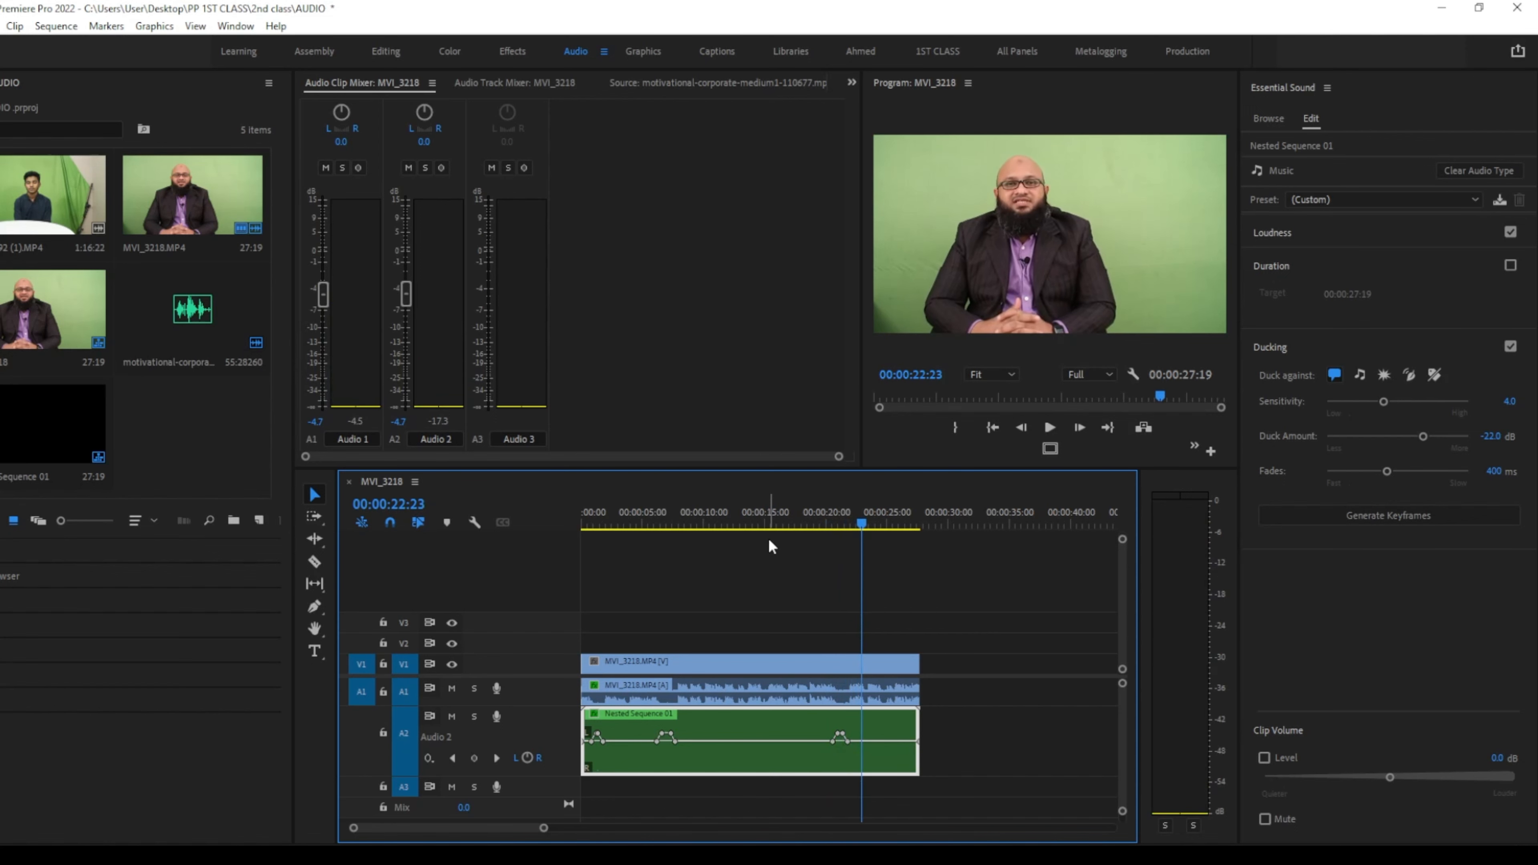